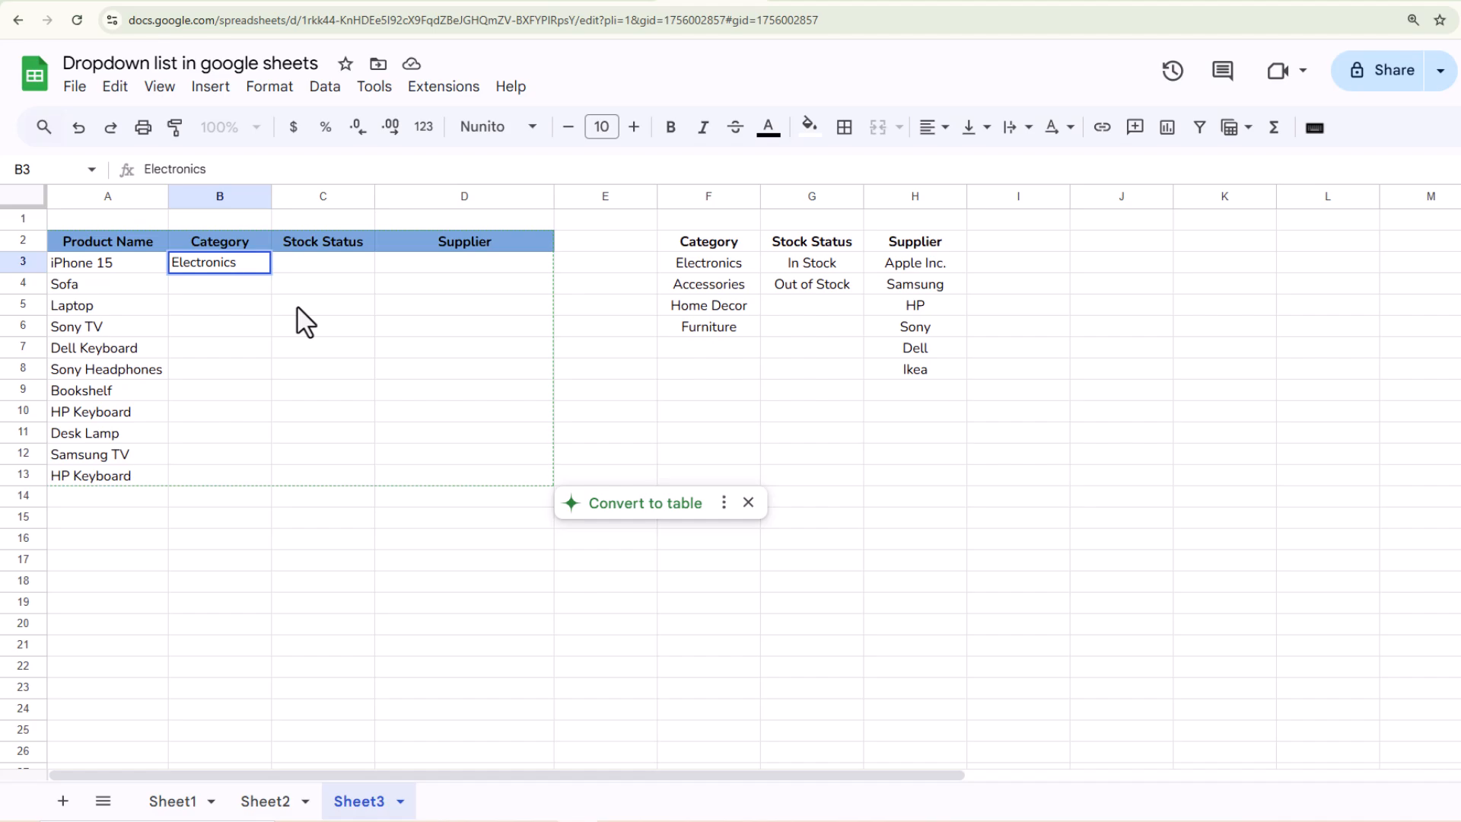
- Fill in the iPhone 15 row with stock status Out of Stock and supplier Apple Inc
type("Out o")
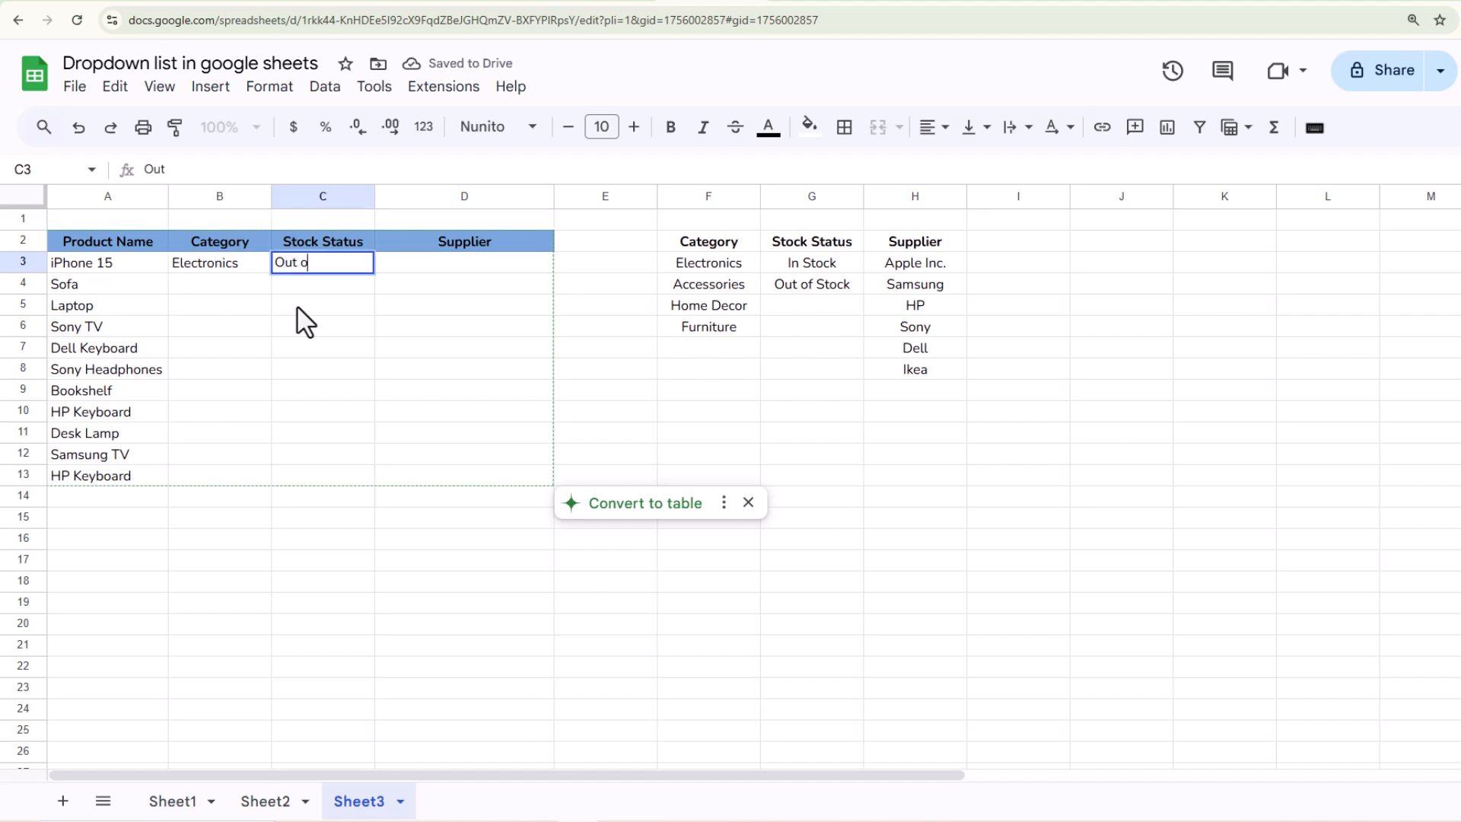
type("f Stock")
key("Tab")
type("Apple ")
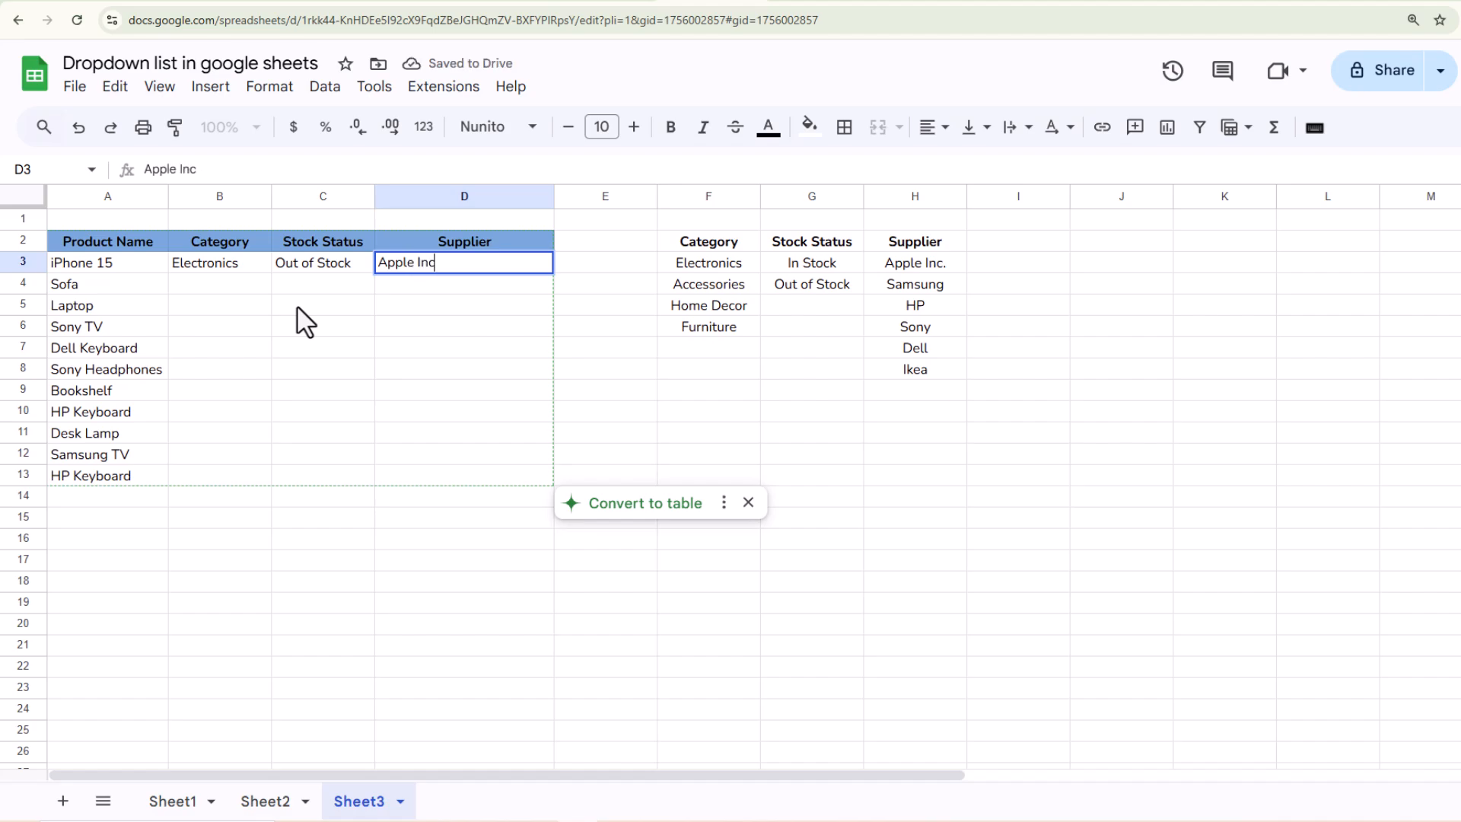
type("Inc.")
key("Return")
- Clear the entries under Category, Stock Status and Supplier in B3:D13
left_click(228, 265)
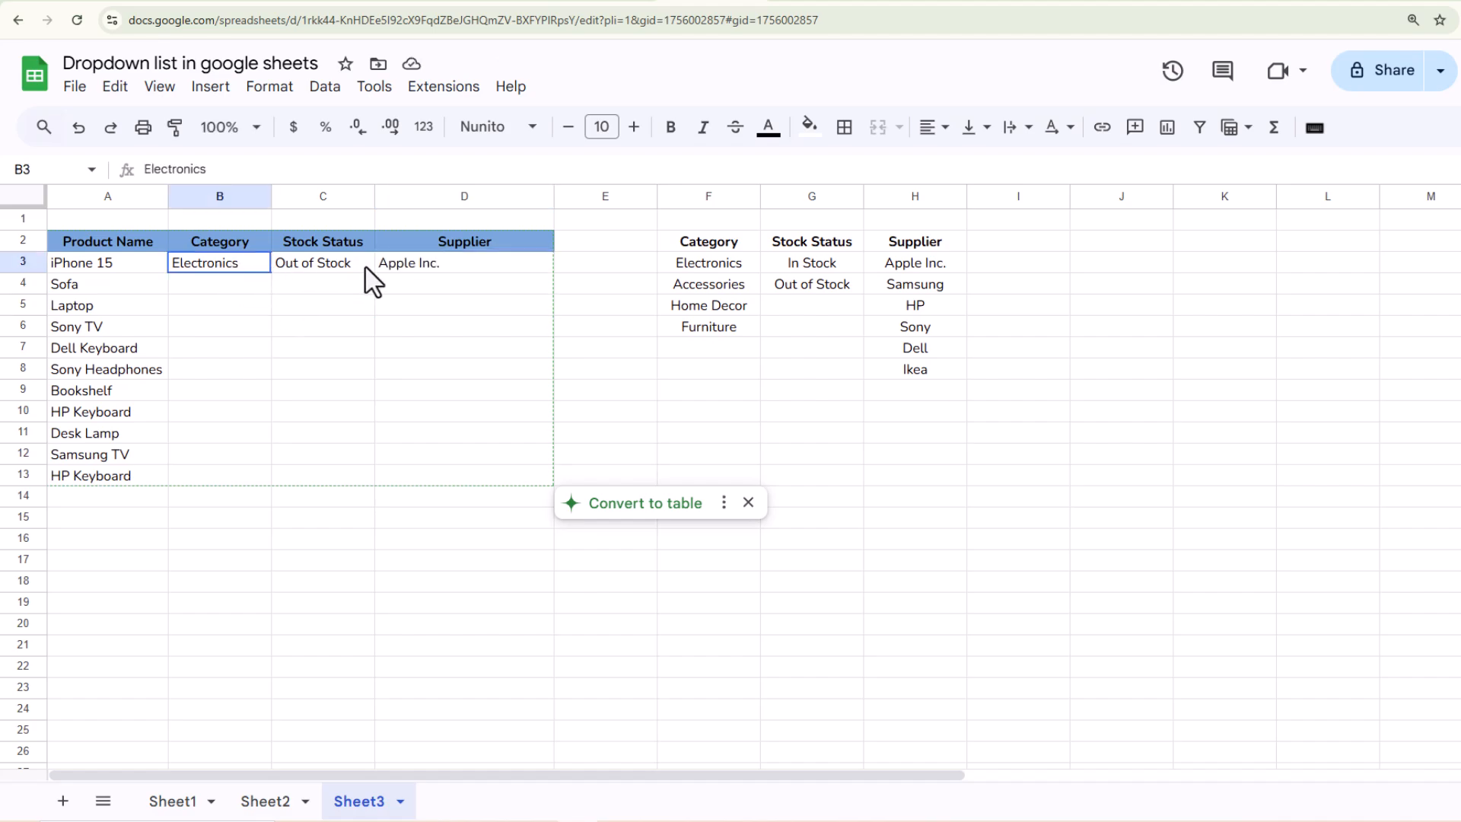
left_click_drag(456, 279, 475, 475)
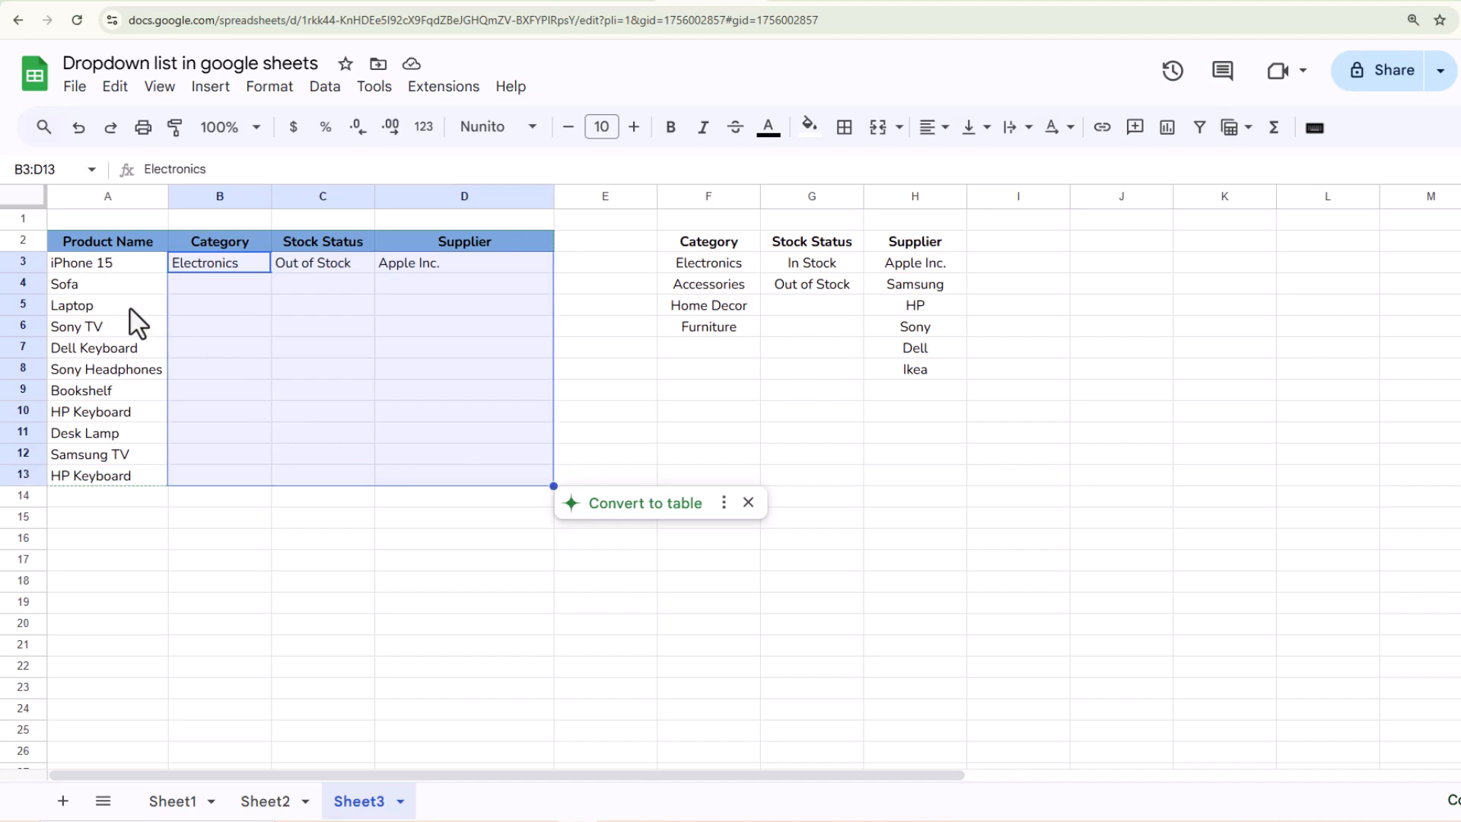
left_click_drag(118, 284, 120, 433)
left_click_drag(204, 264, 443, 489)
left_click_drag(225, 301, 502, 266)
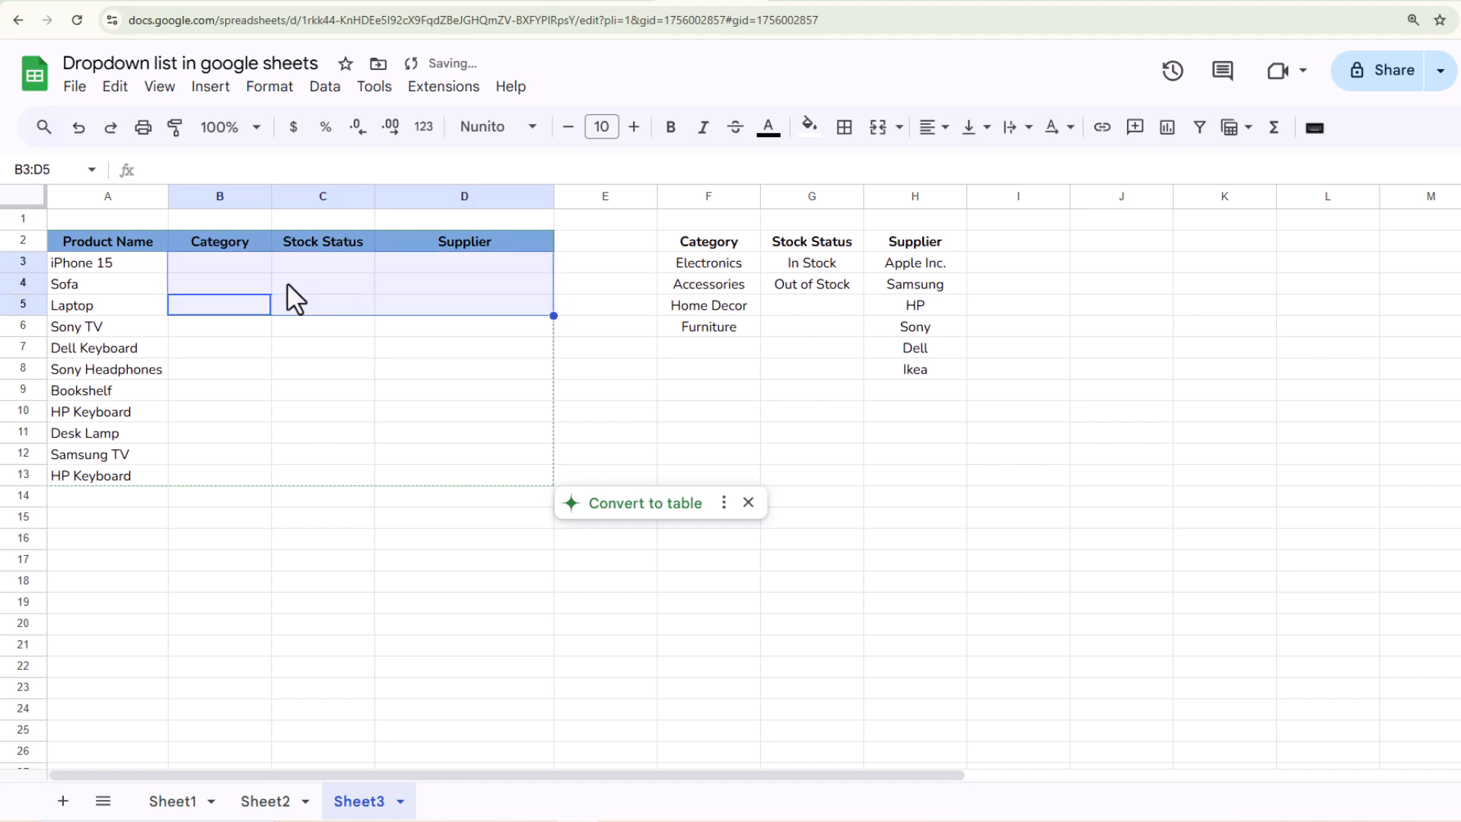
- Examine the empty Category, Stock Status and Supplier cells alongside their matching option lists in columns F to H
left_click_drag(234, 263, 424, 484)
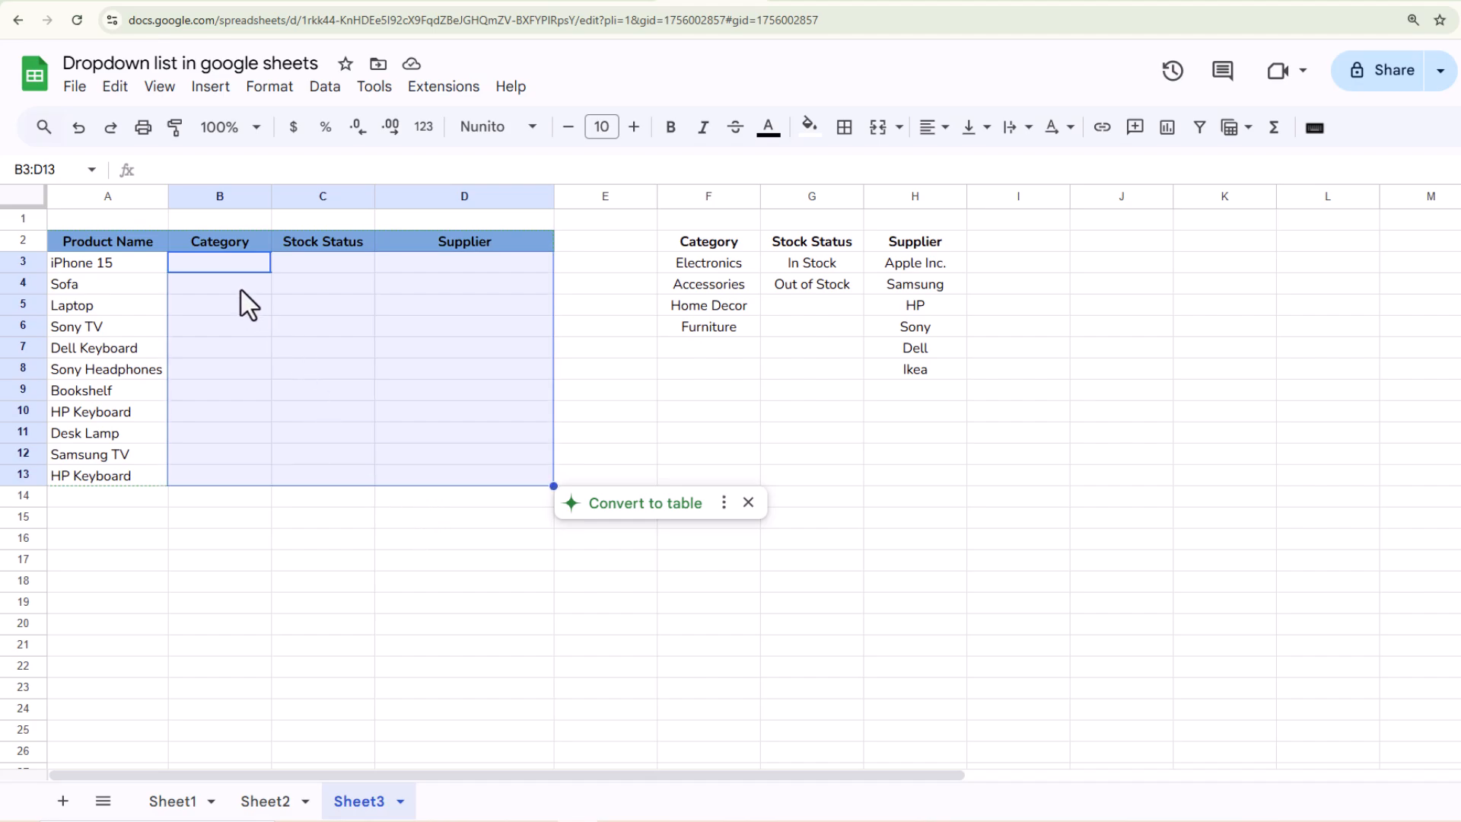
key("Down")
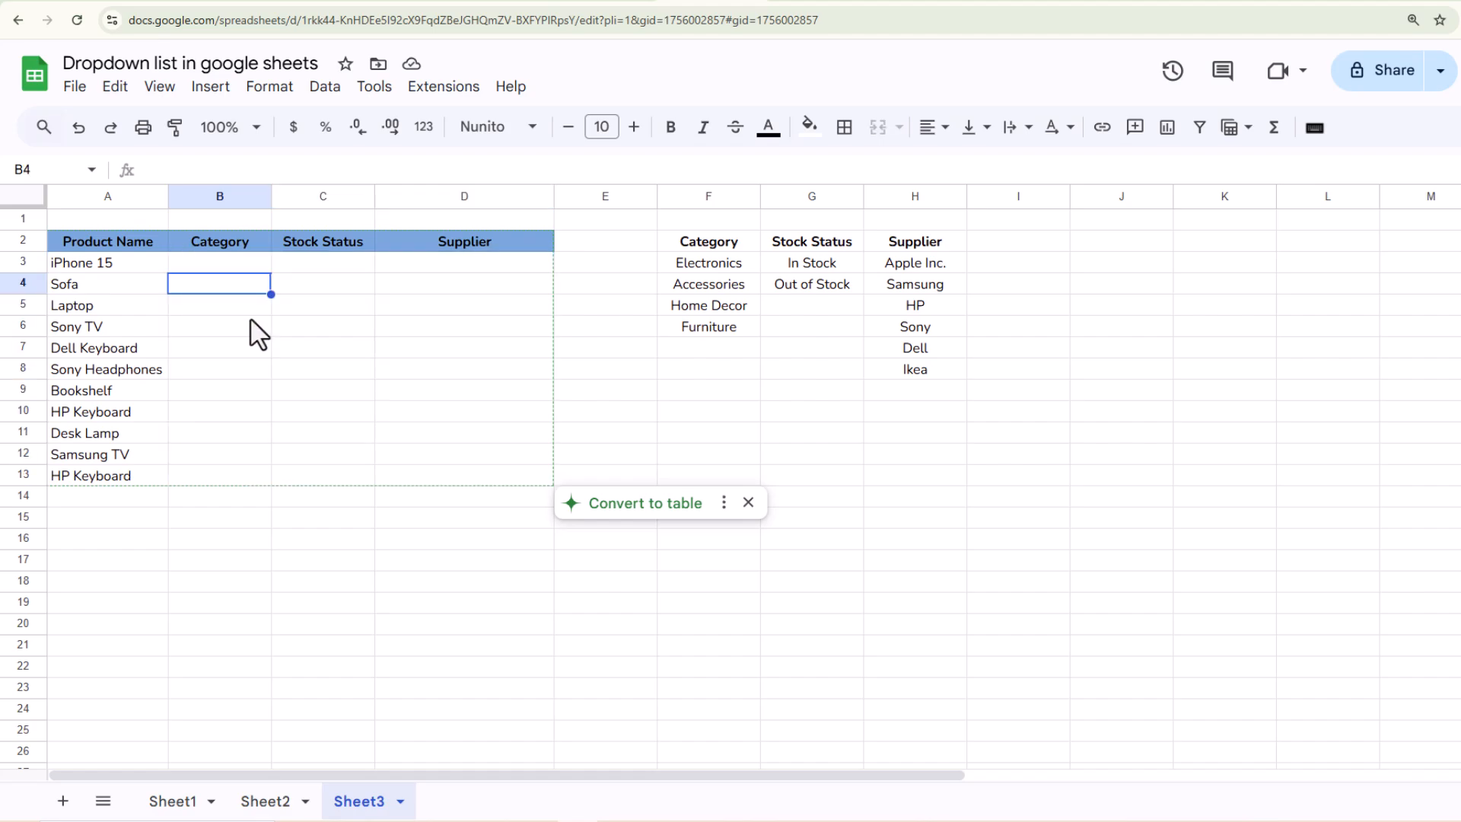
left_click_drag(232, 262, 381, 466)
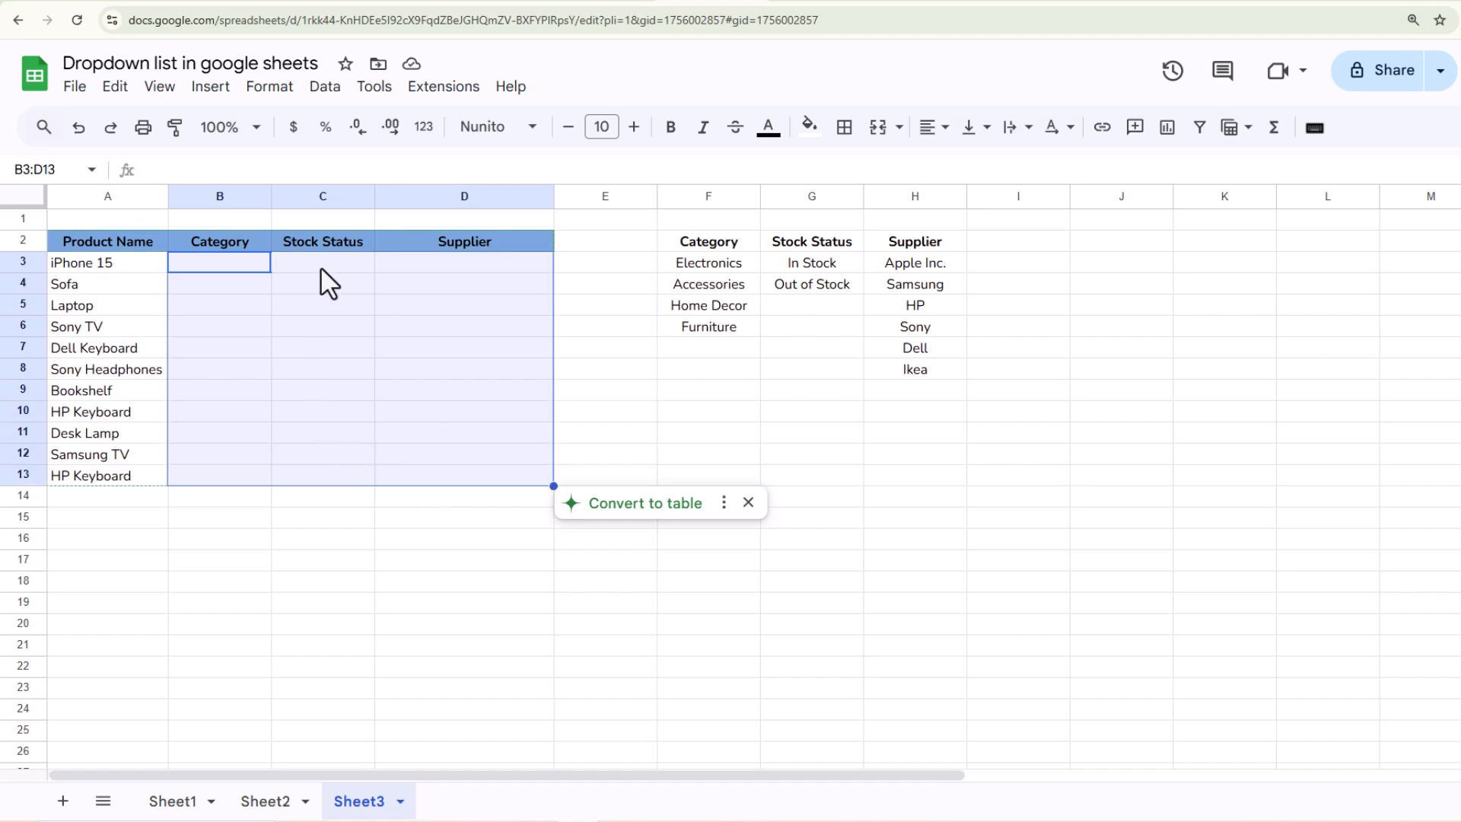
left_click_drag(321, 267, 323, 349)
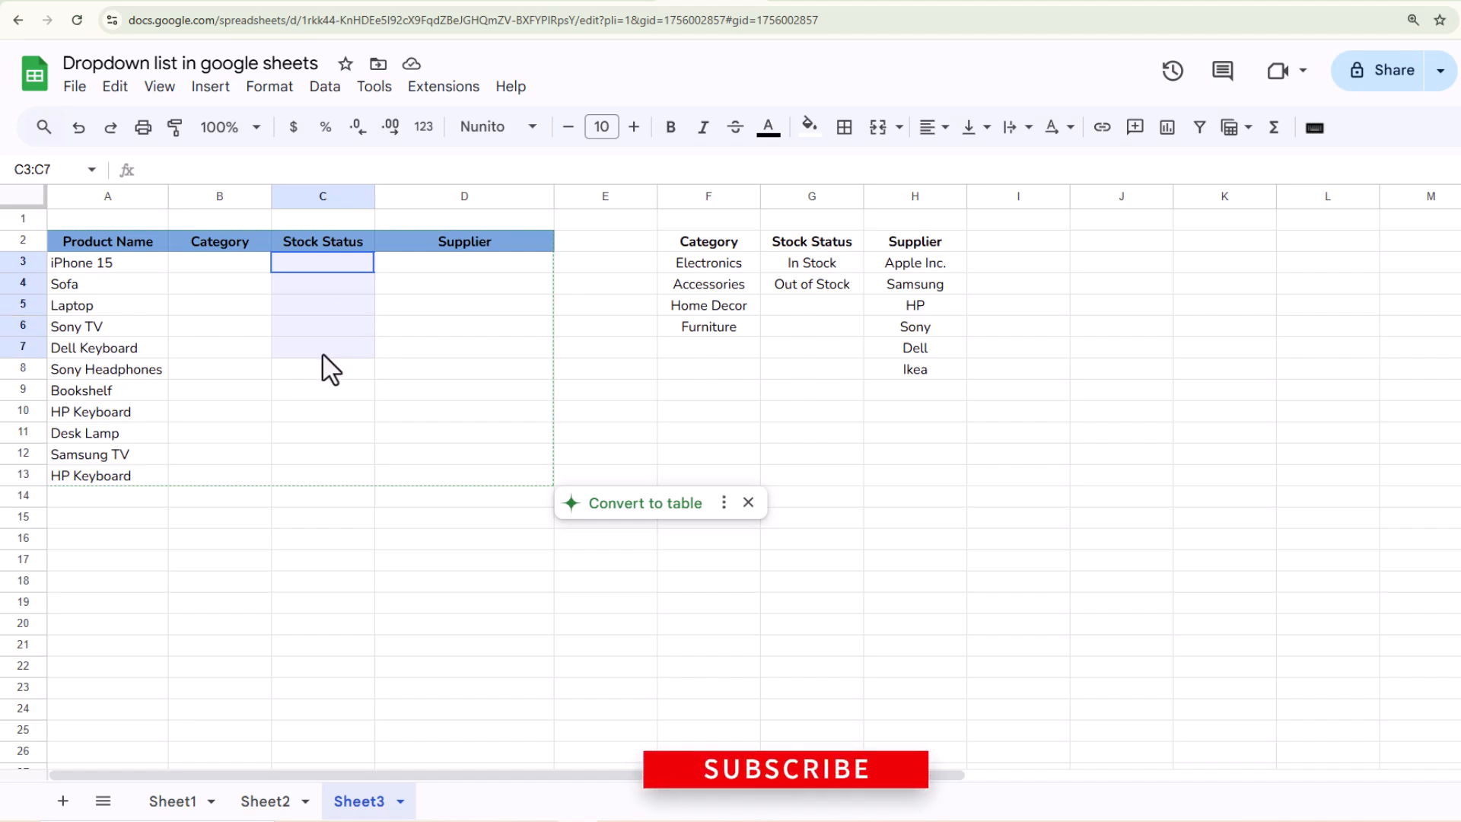
left_click(799, 267)
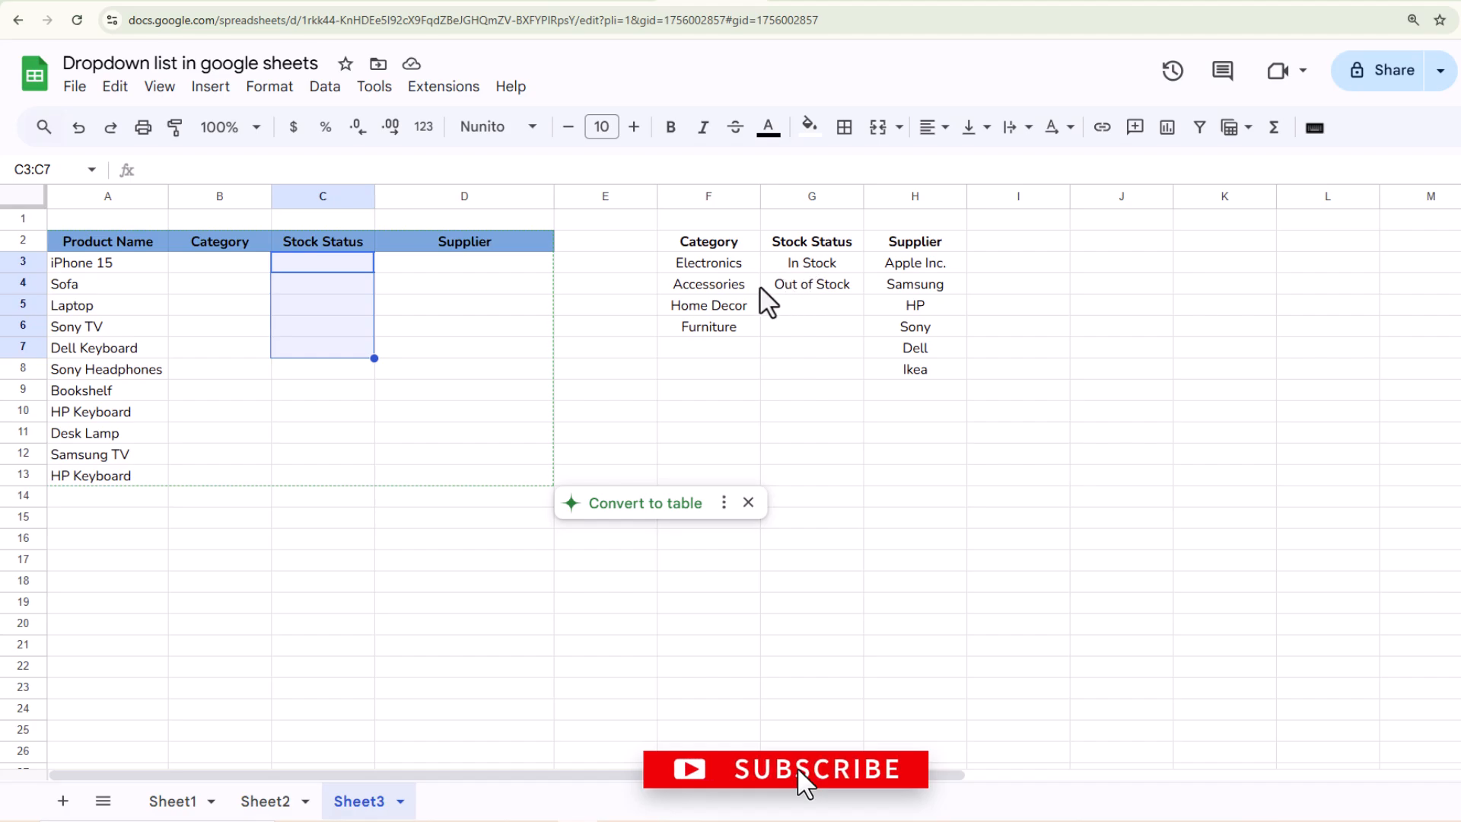
left_click(793, 289)
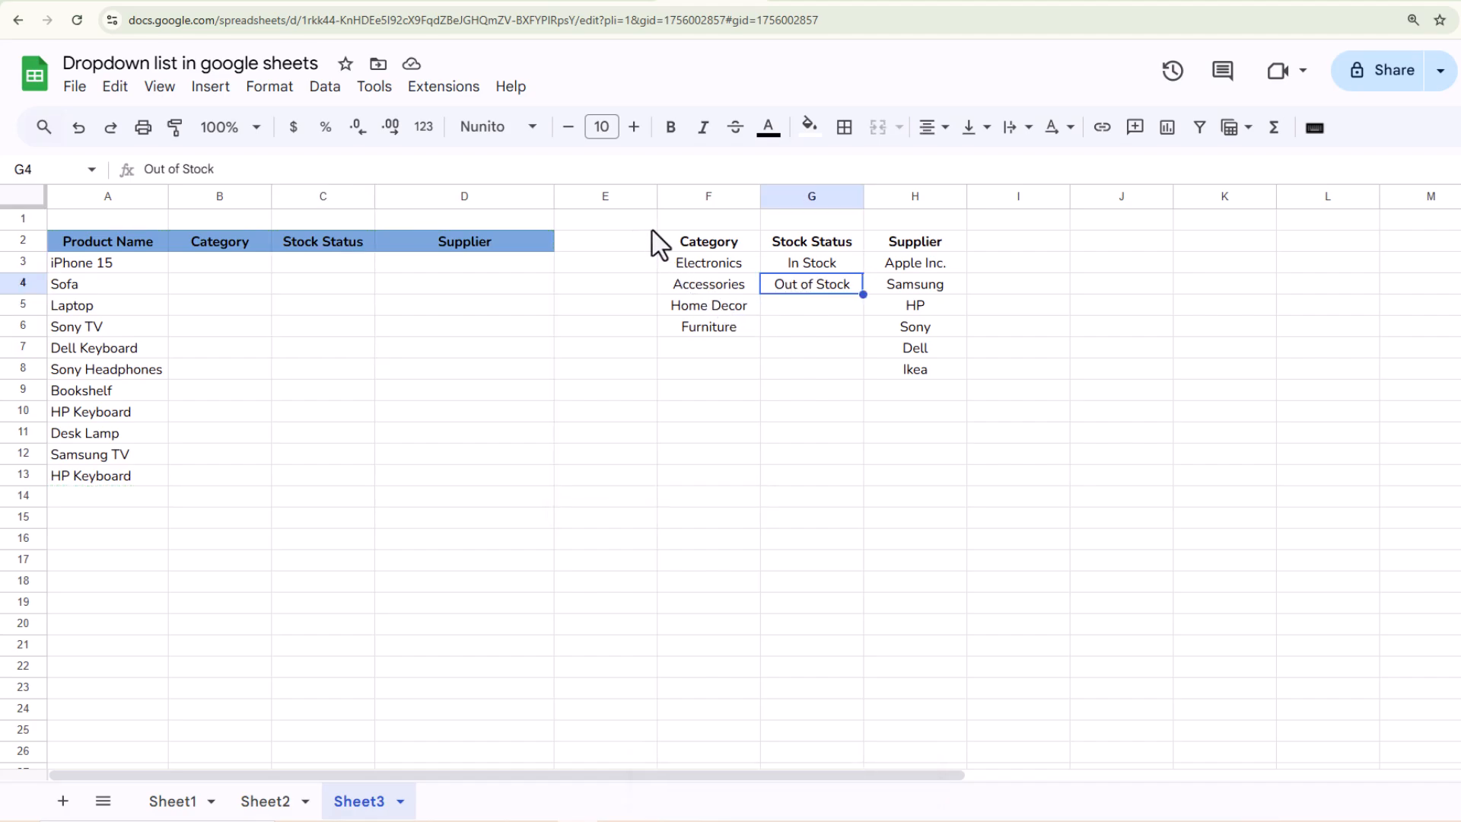
left_click(674, 240)
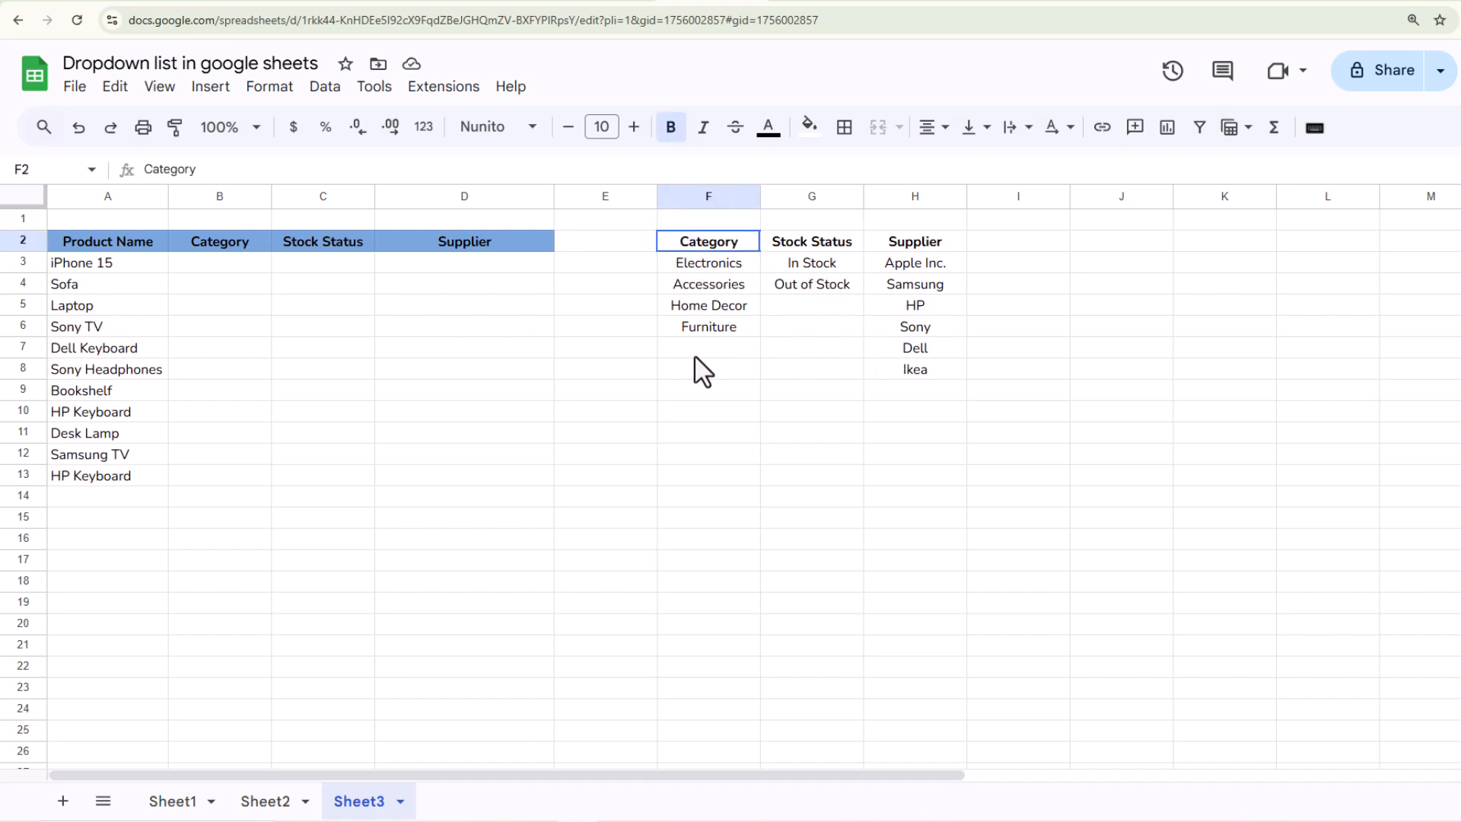
key("ctrl+a")
left_click(229, 264)
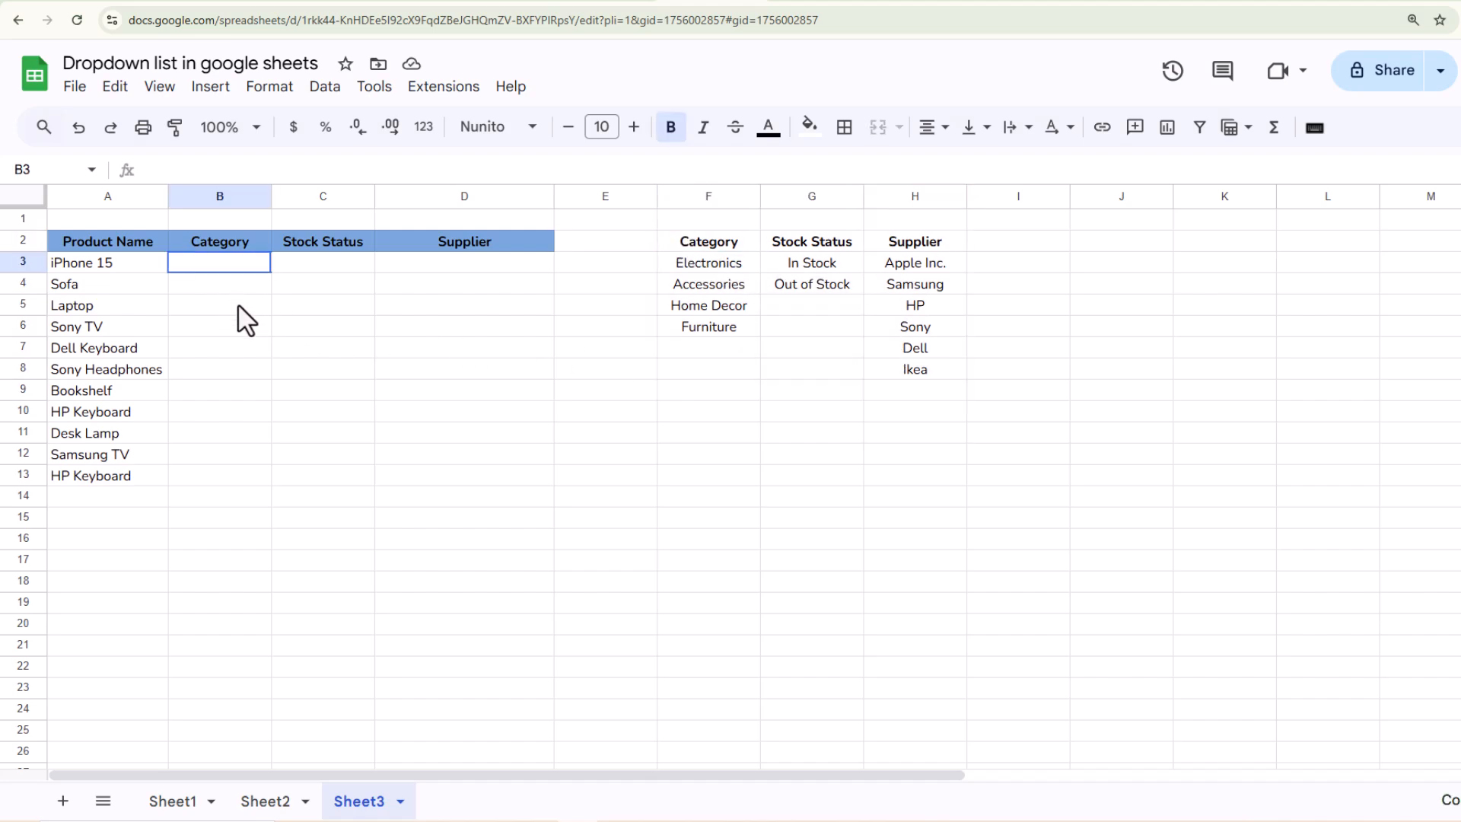
key("shift+Down")
key("shift+Down")
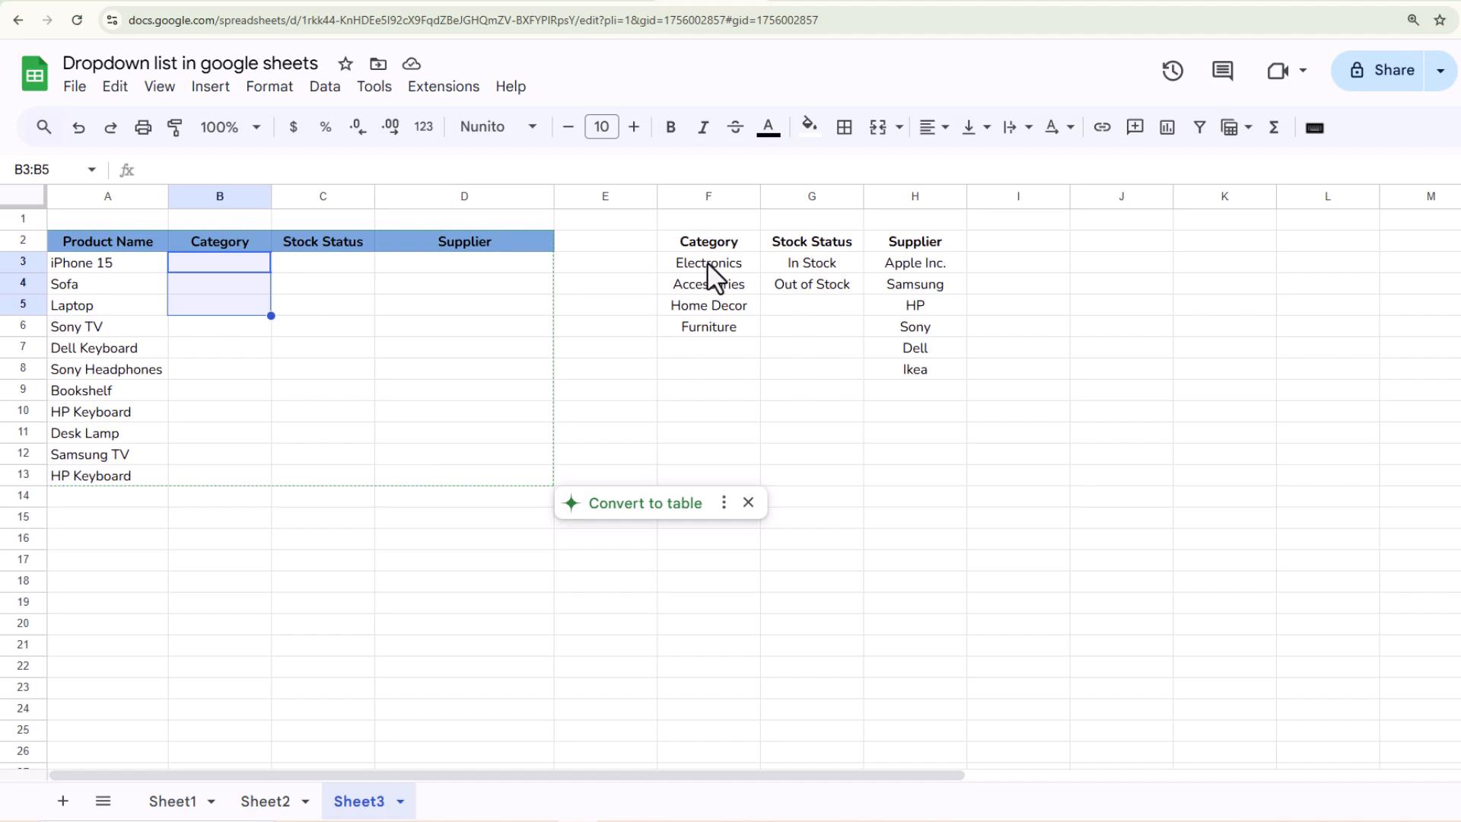
left_click_drag(706, 262, 719, 346)
left_click(227, 268)
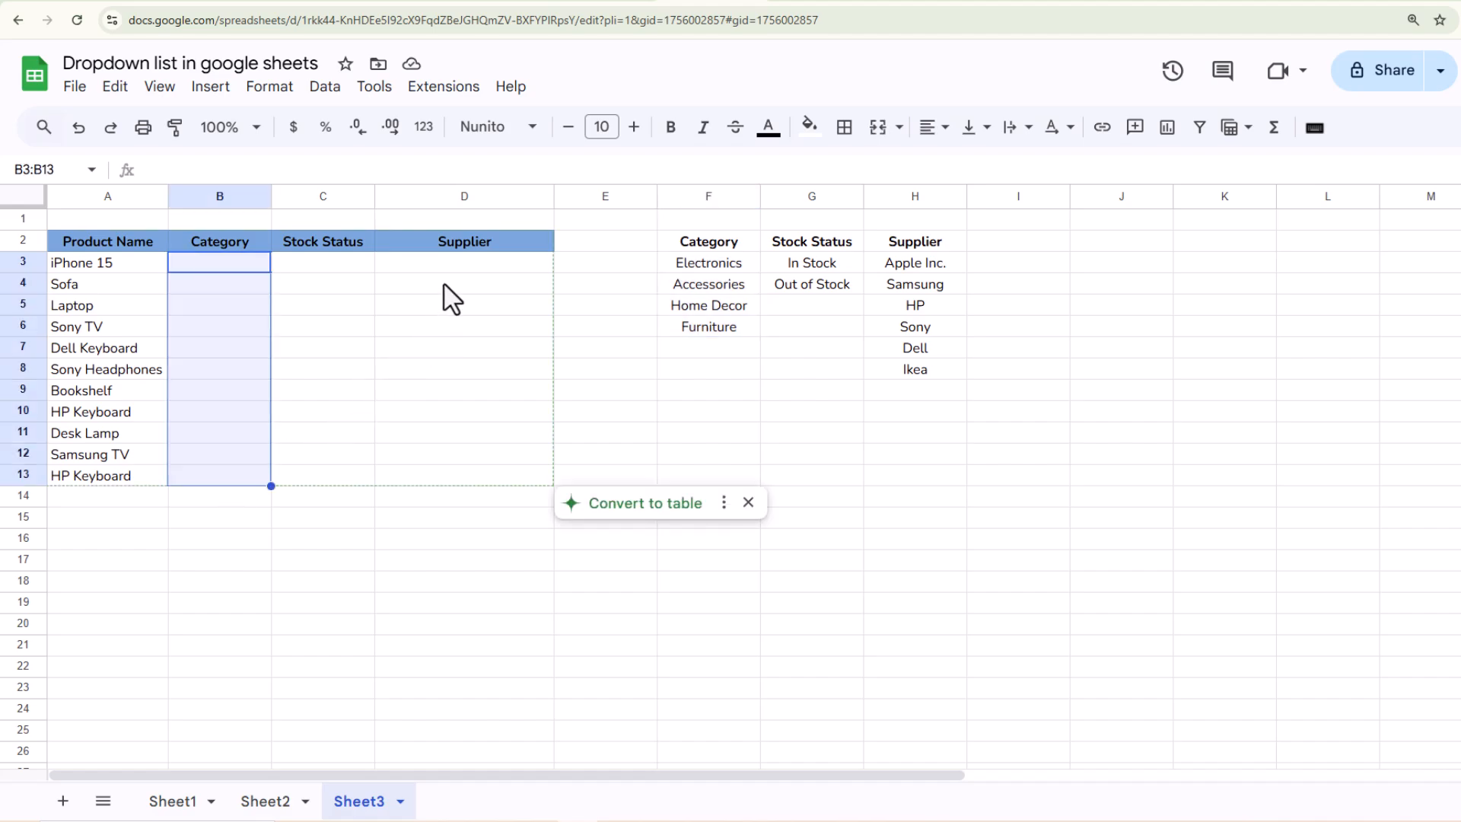
left_click(502, 265)
left_click(934, 267)
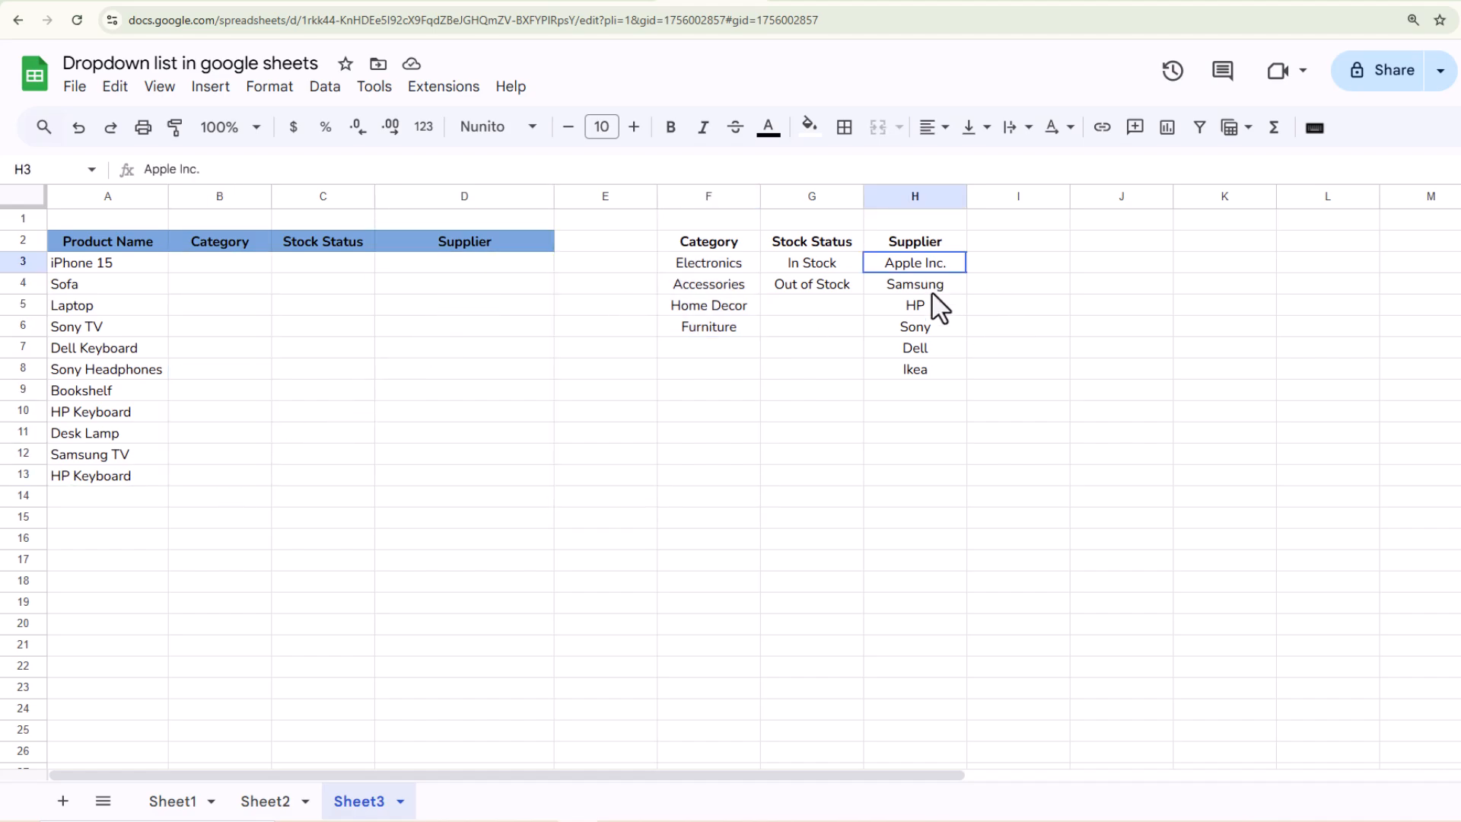
left_click(934, 372, "shift")
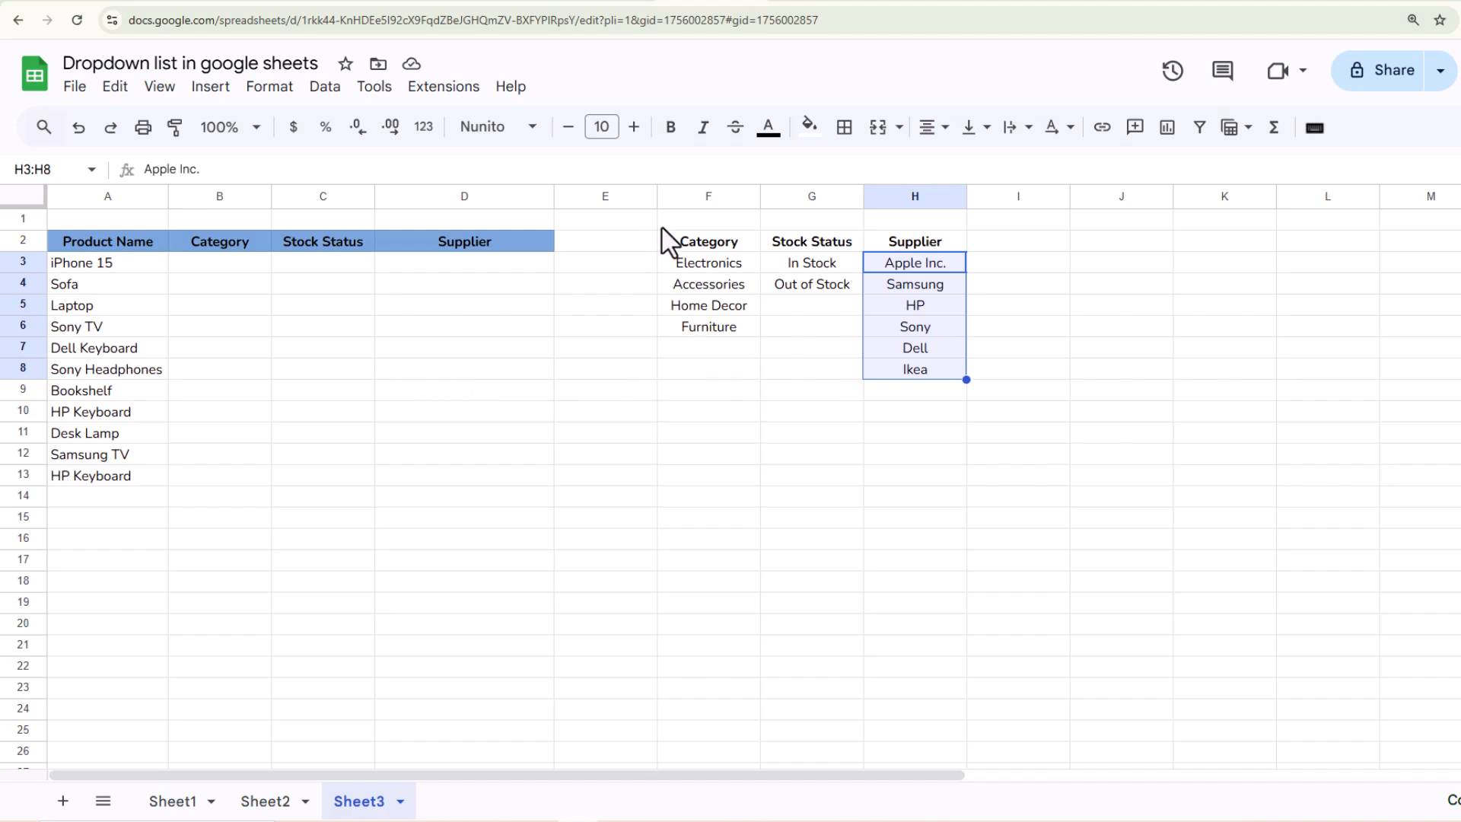
left_click_drag(707, 219, 918, 413)
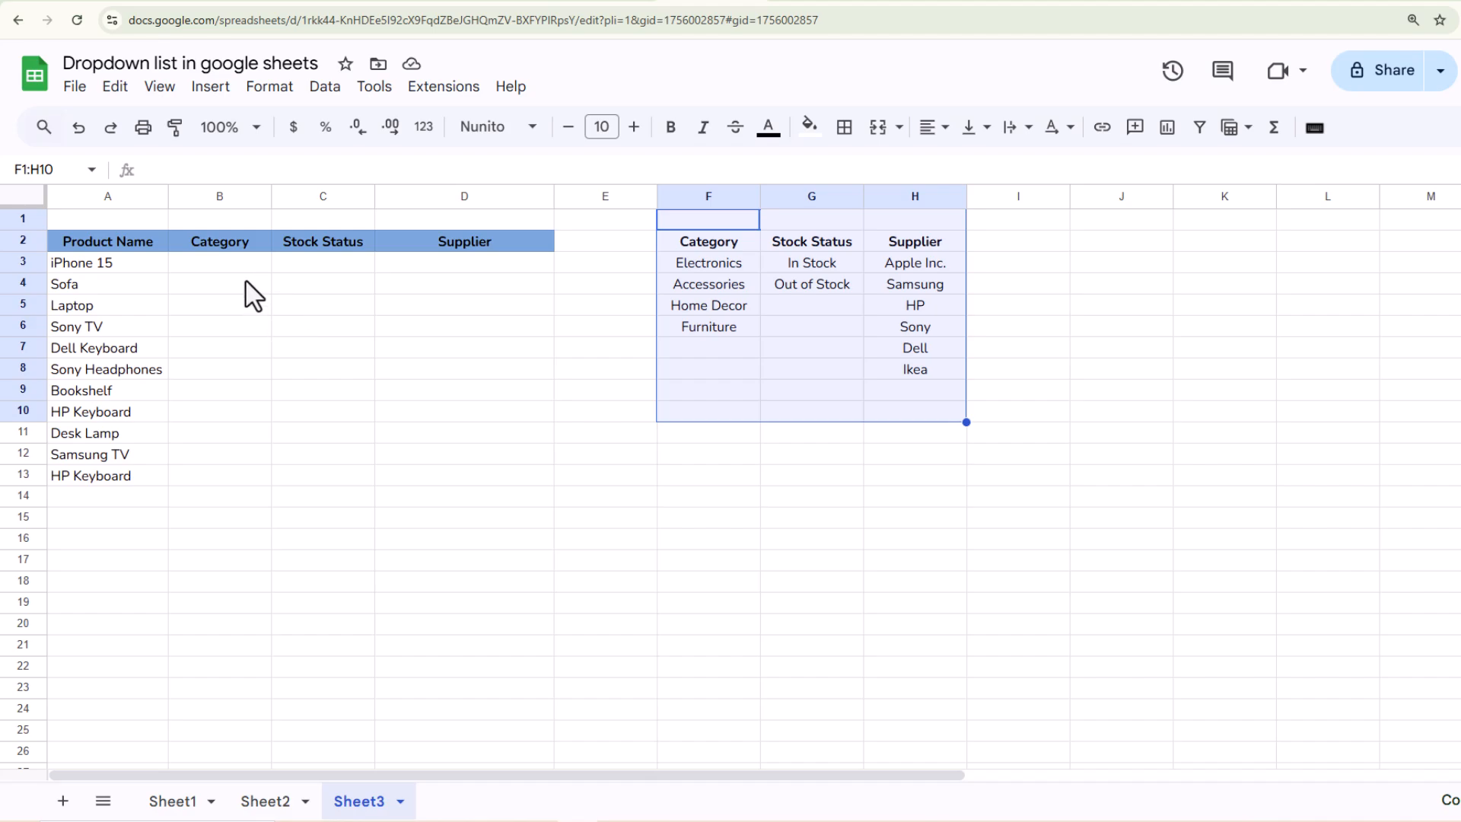
- Select the empty Category cells B3:B13 beside the product names
left_click_drag(242, 268, 220, 484)
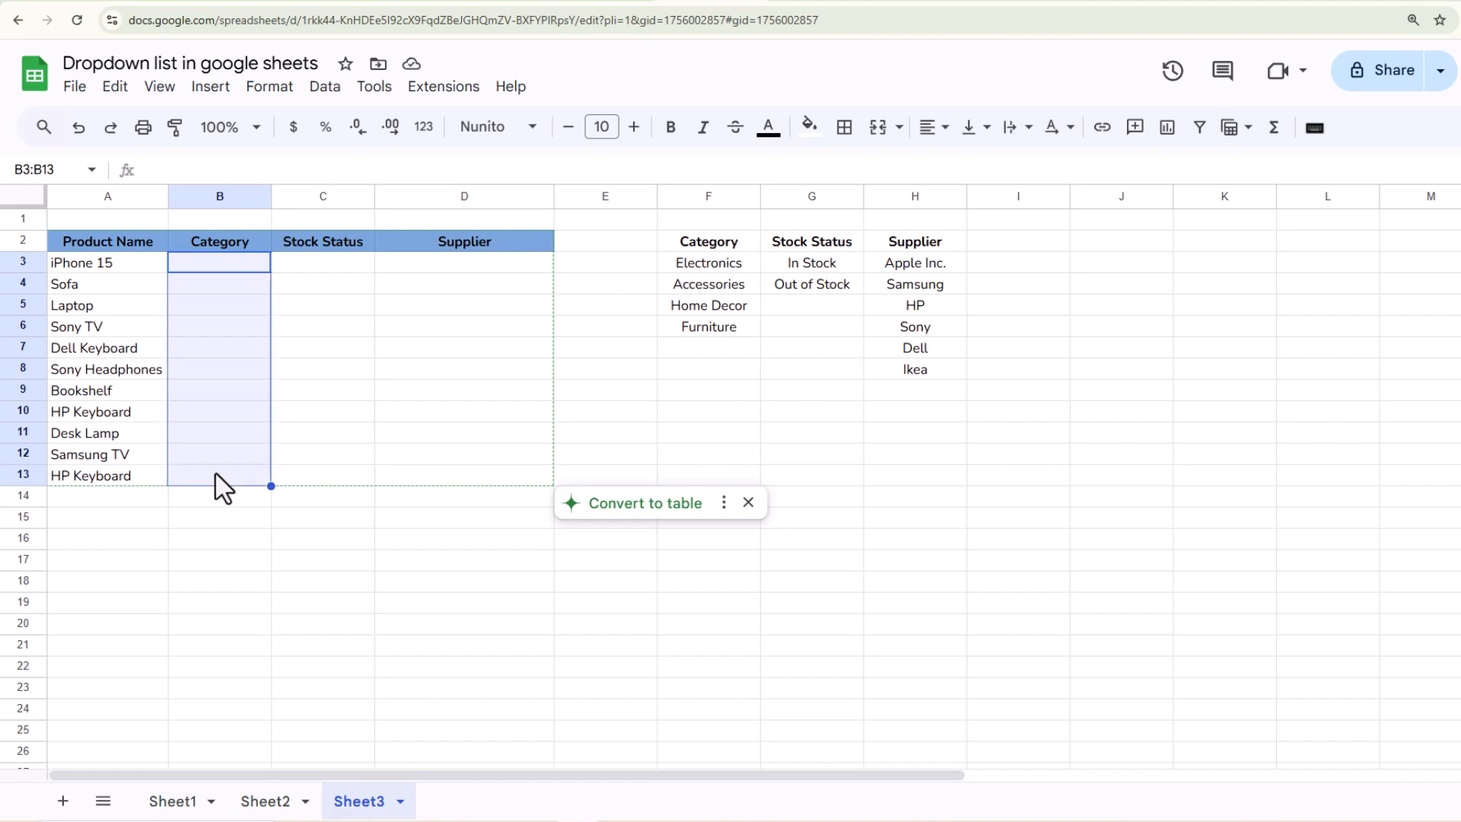
right_click(227, 315)
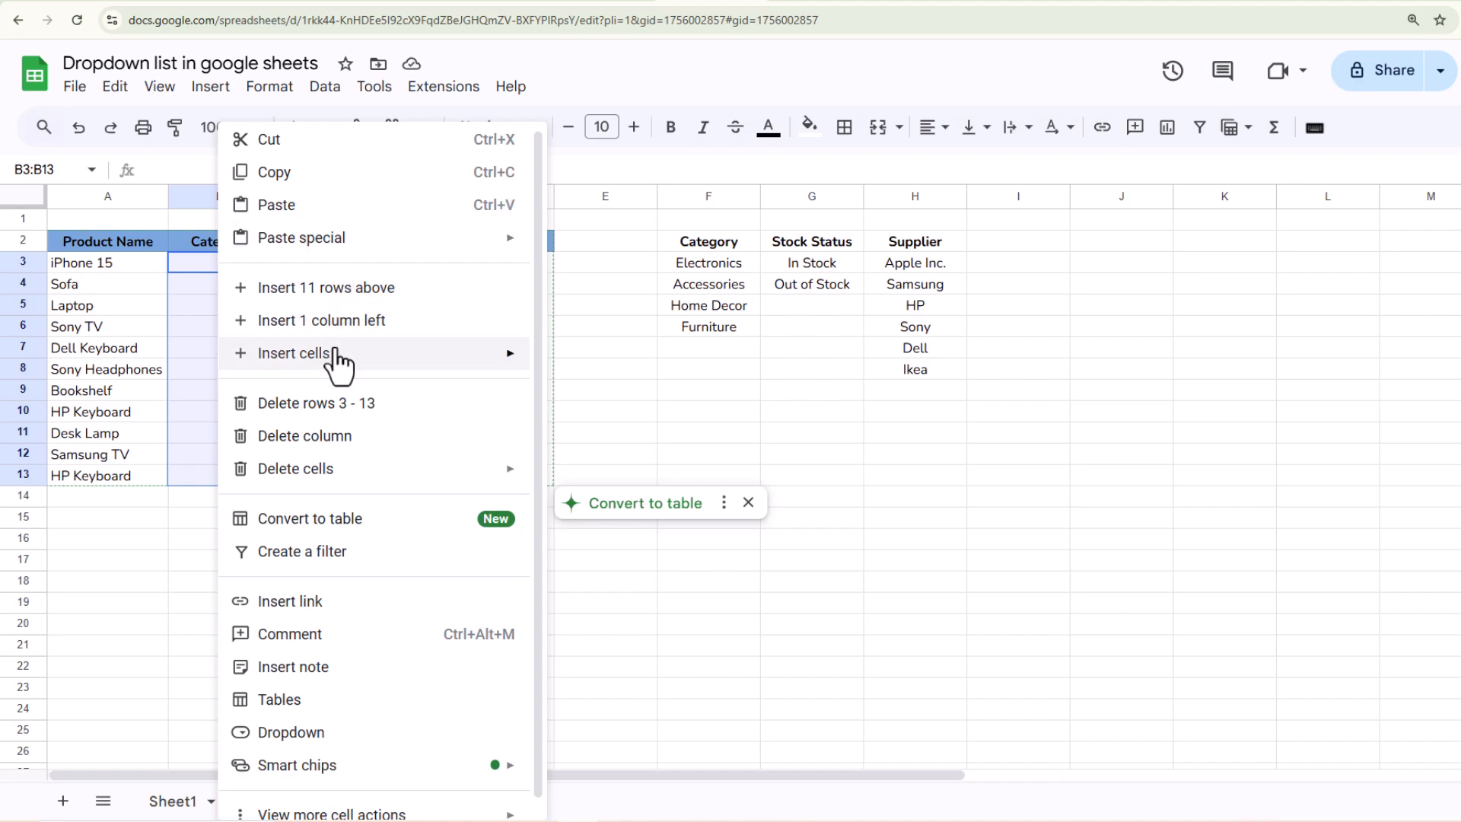
scroll(340, 380, "down", 1)
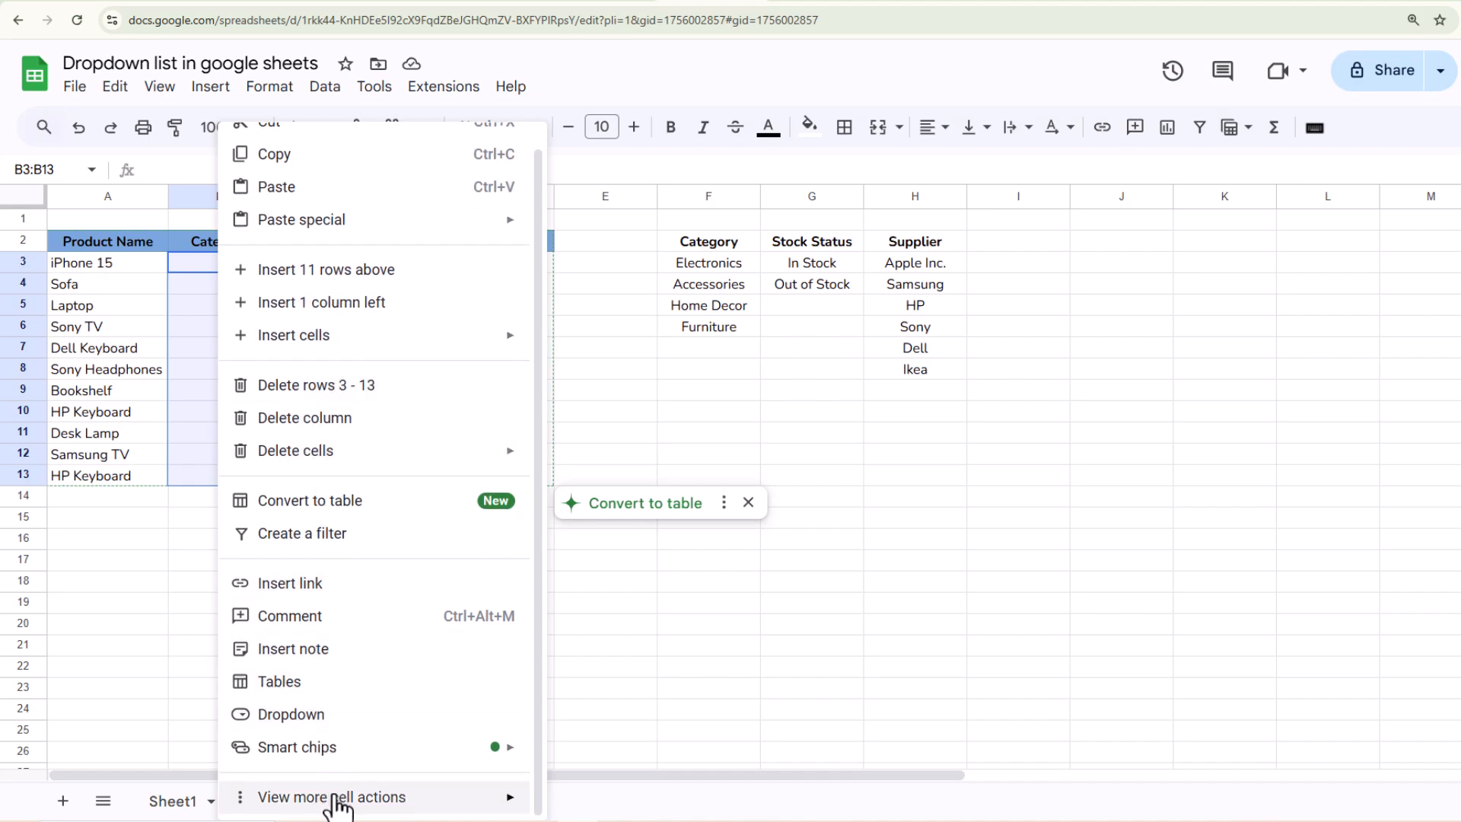
mouse_move(296, 798)
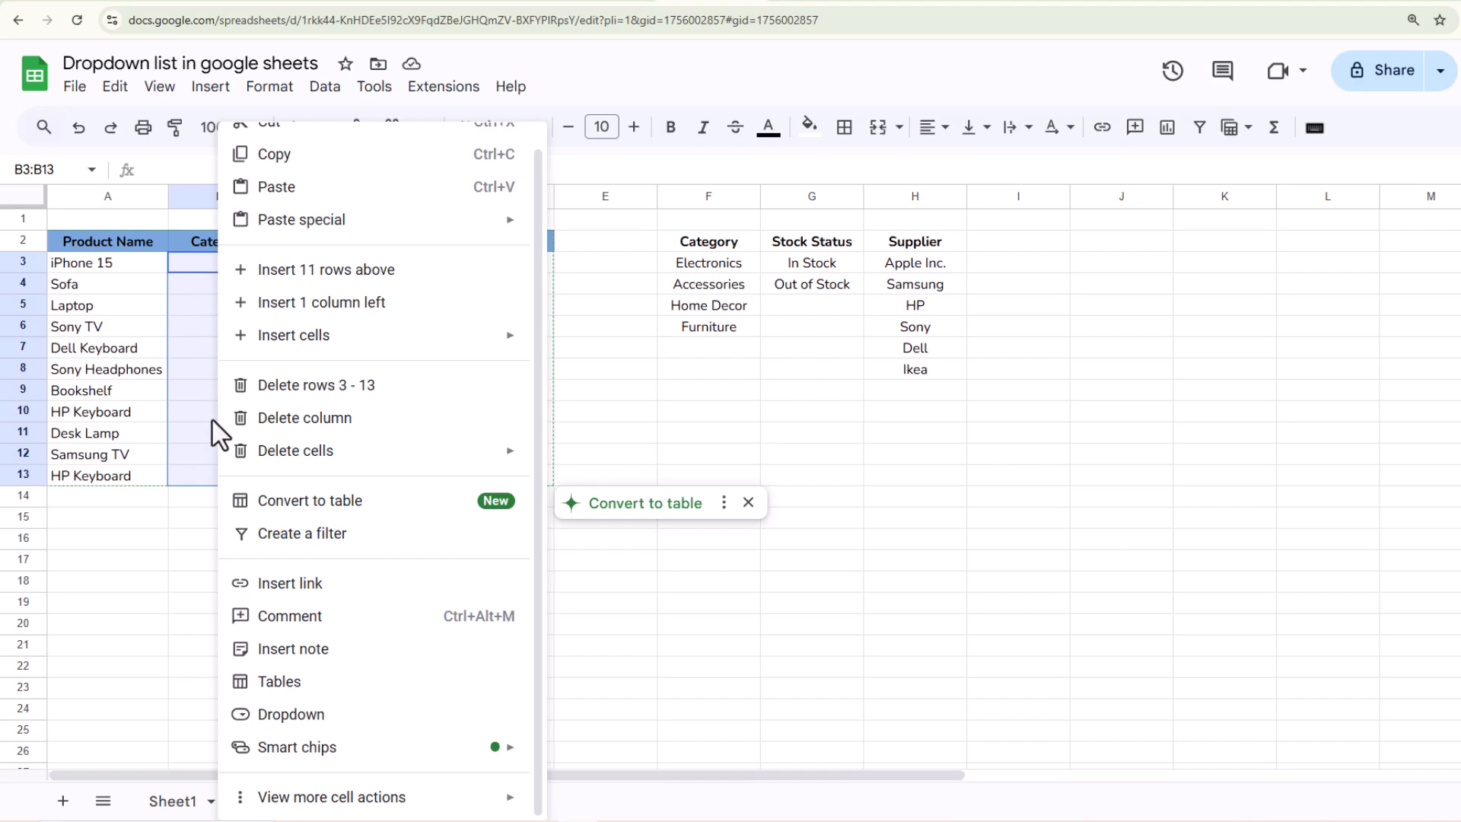
key("Escape")
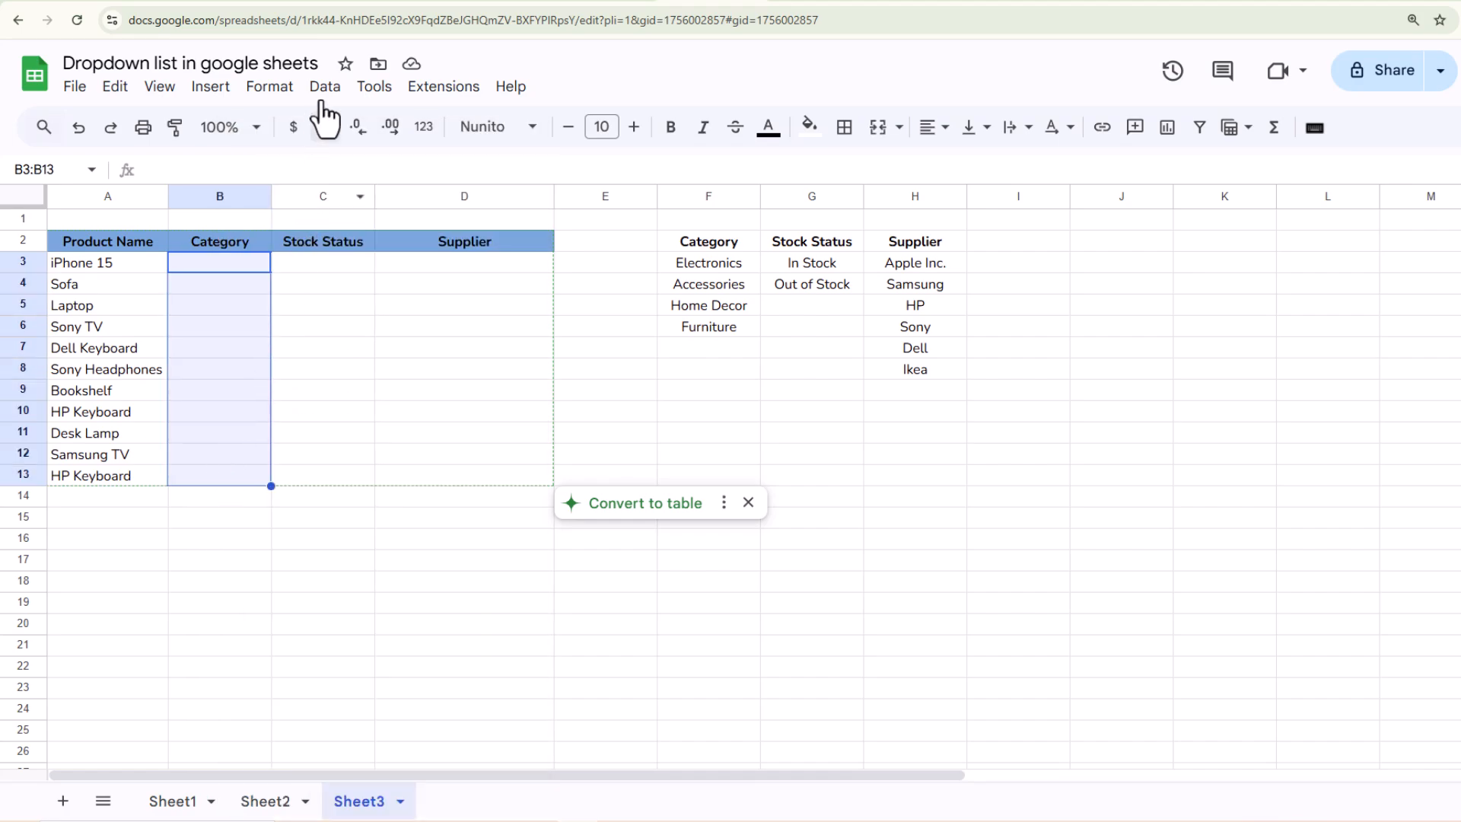
- Add a data validation rule to the Category cells B3:B13 with the criteria Dropdown (from a range)
left_click(326, 88)
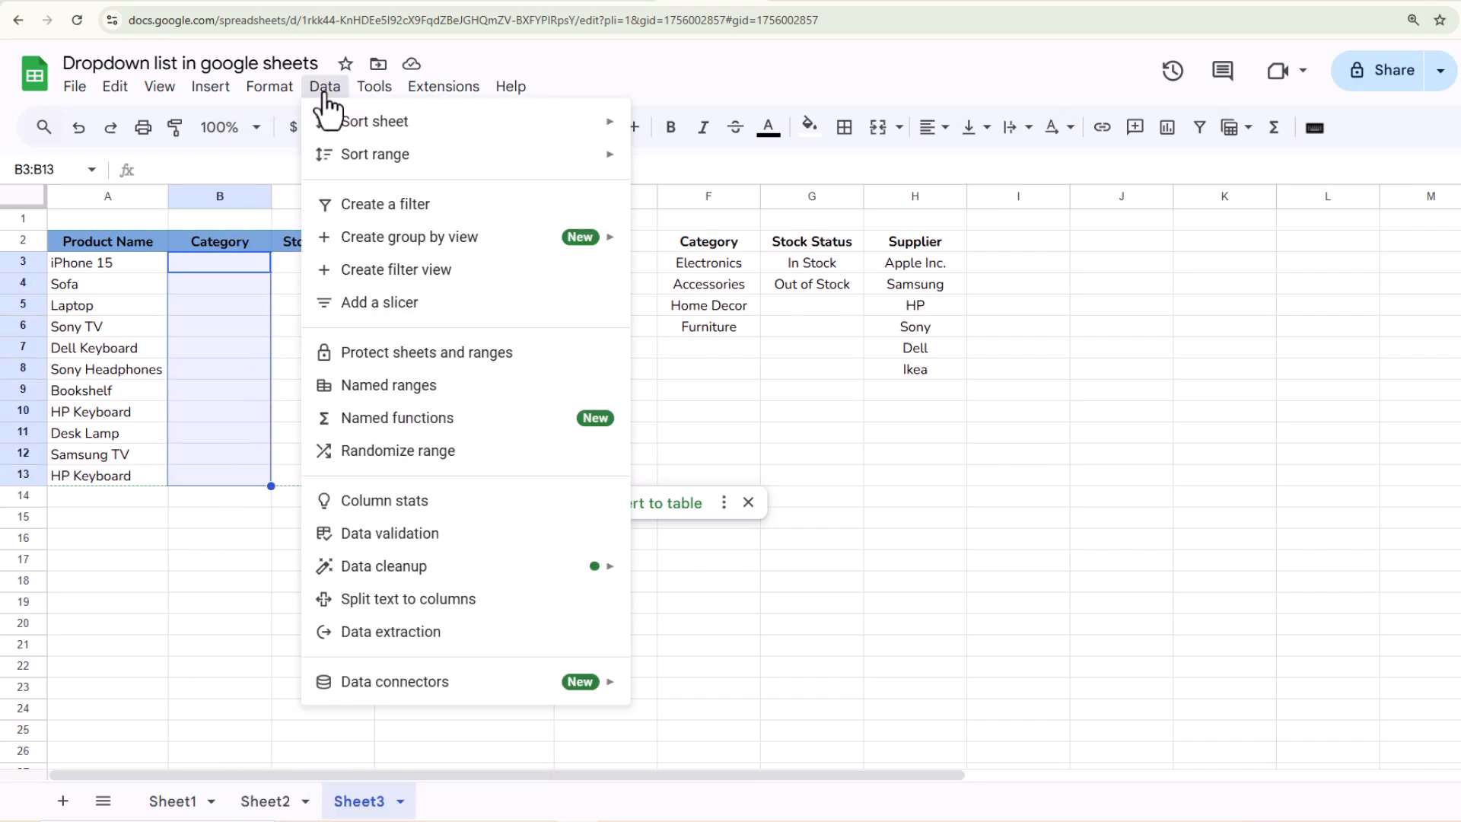
left_click(461, 542)
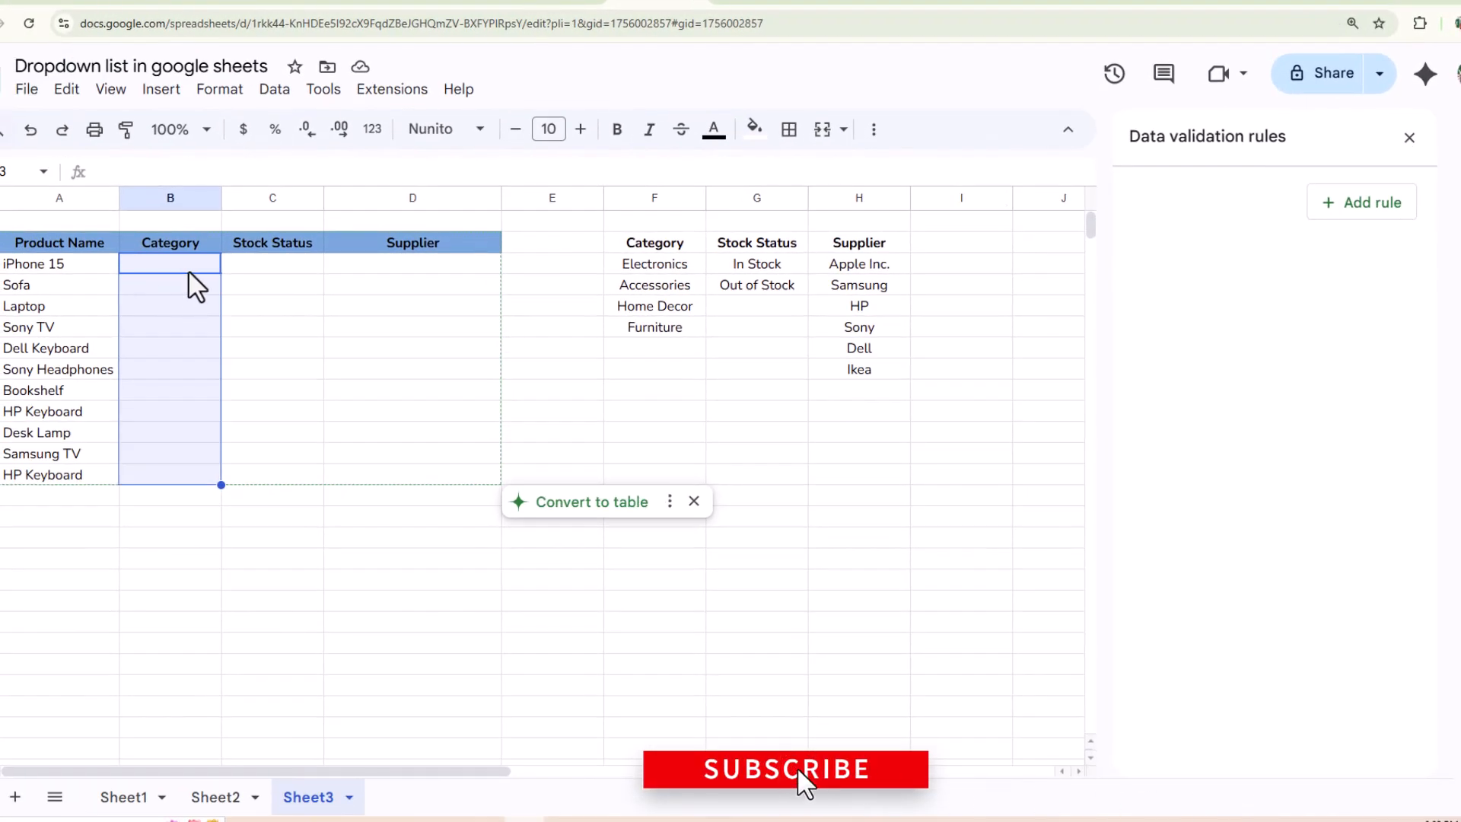
left_click(1339, 216)
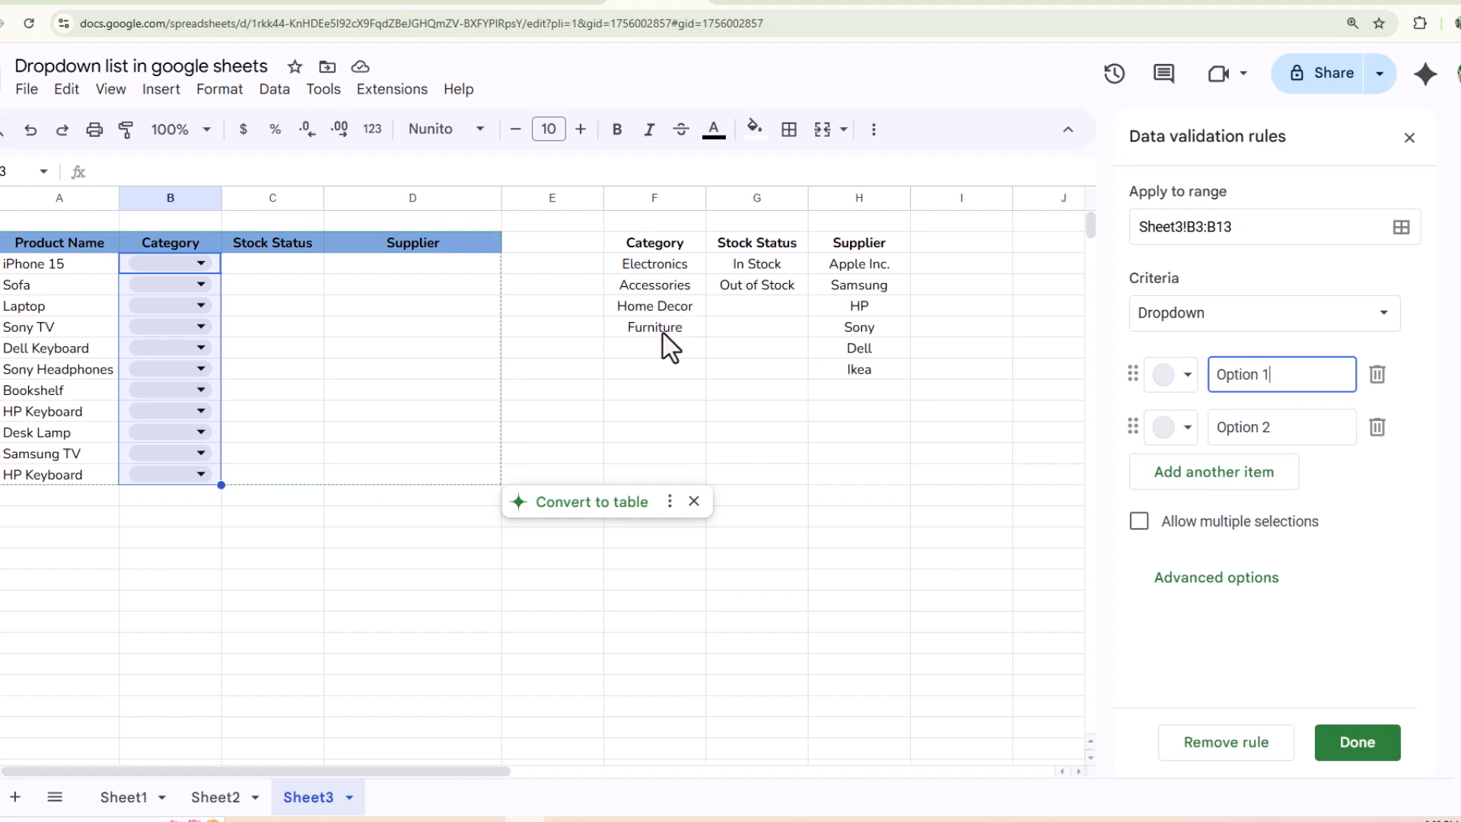
left_click(1365, 326)
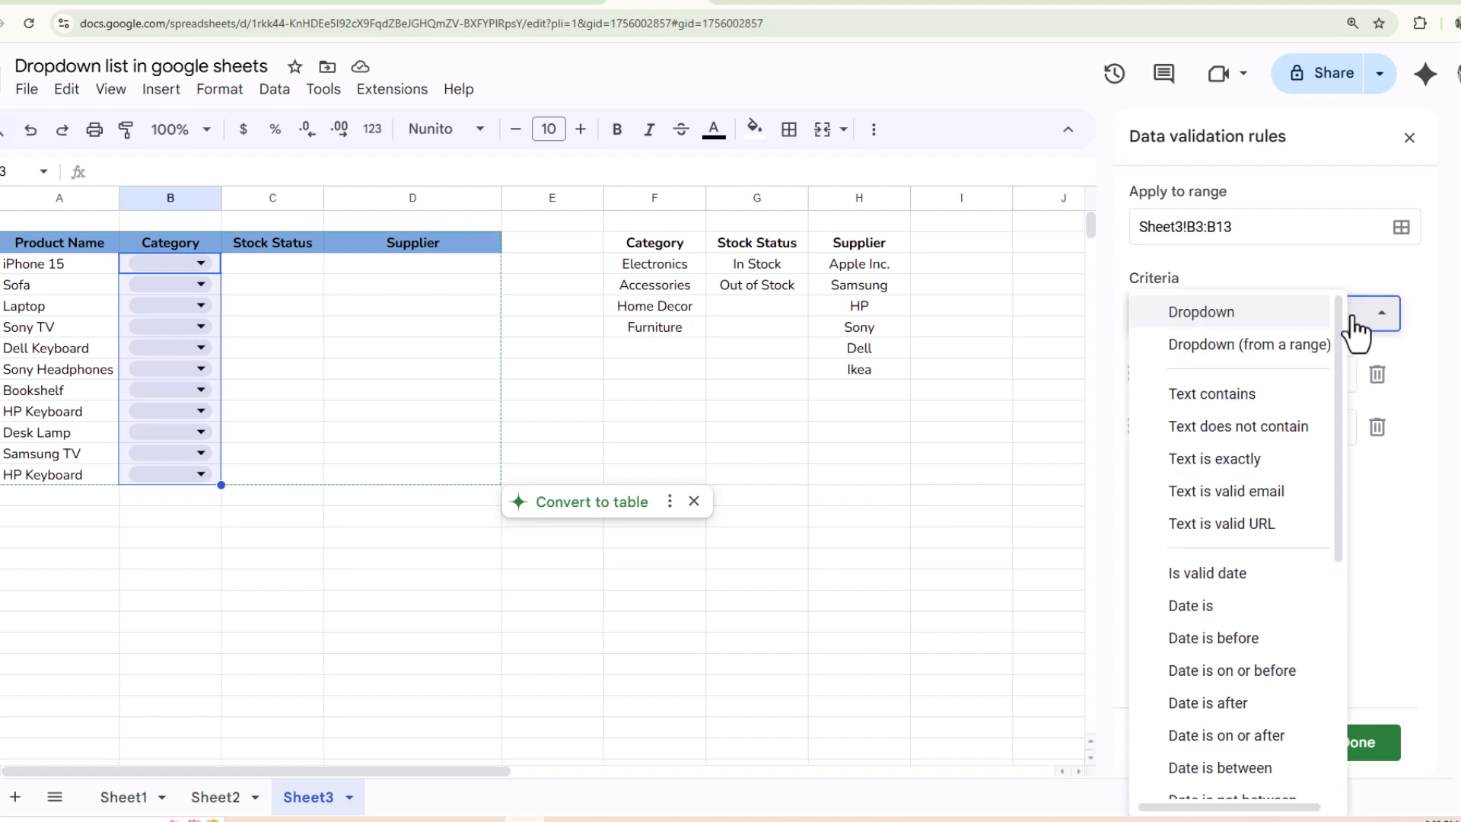
left_click(1259, 351)
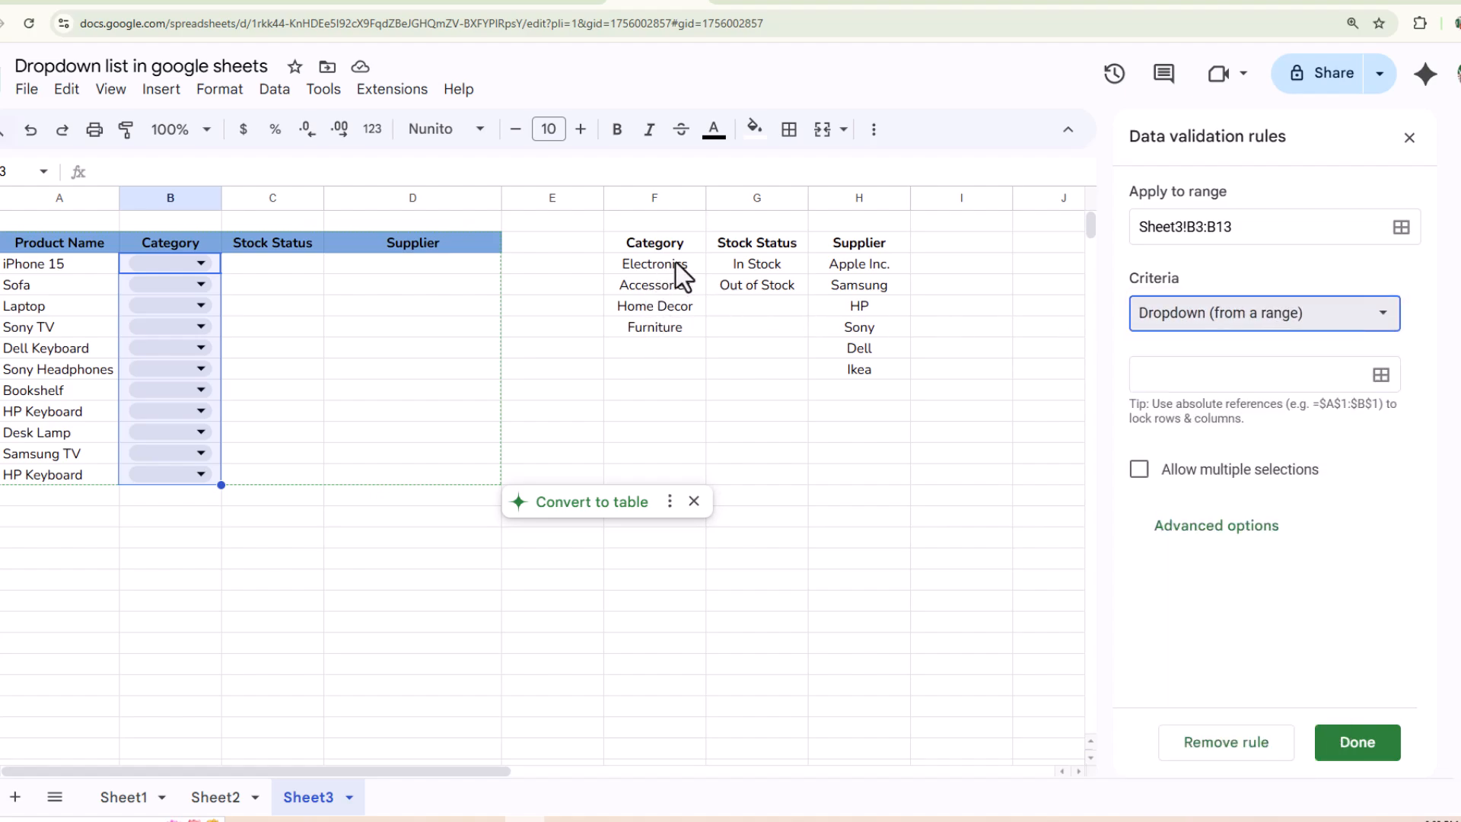
- Use the category list in Sheet3!F3:F6 as the dropdown's source range and save the rule
left_click(1377, 378)
left_click(1226, 374)
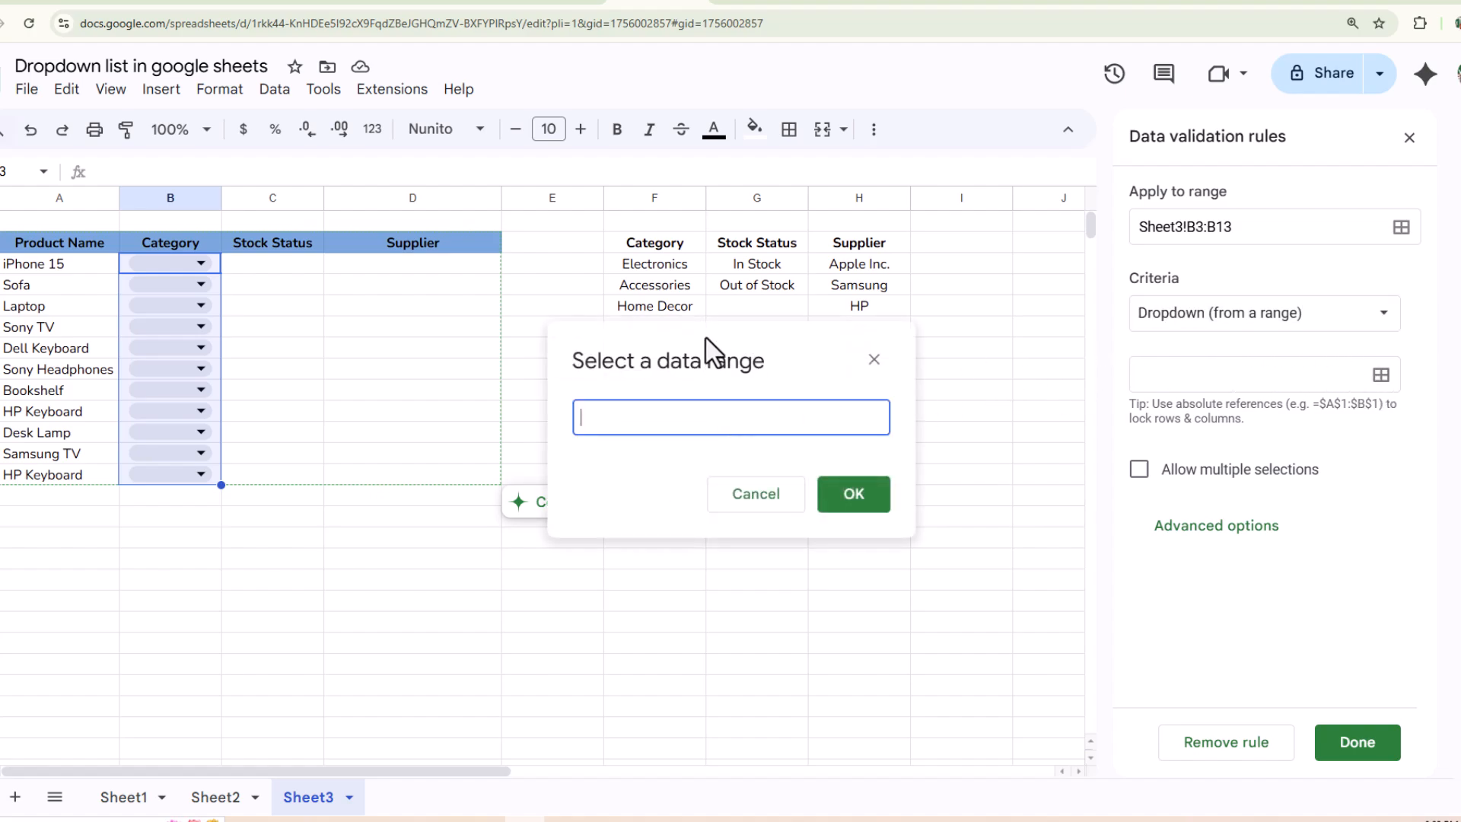
left_click_drag(668, 268, 664, 333)
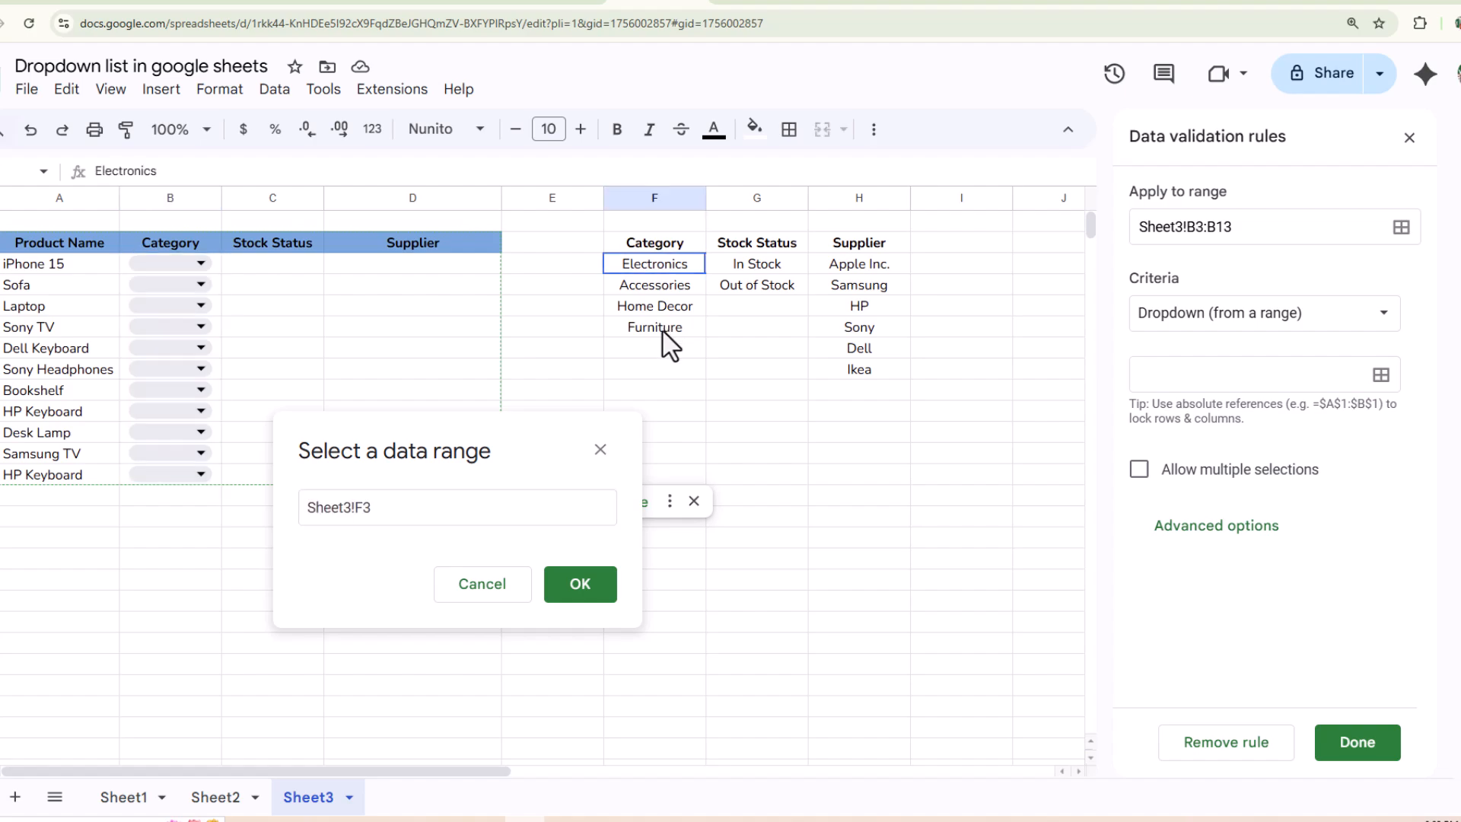
left_click(574, 588)
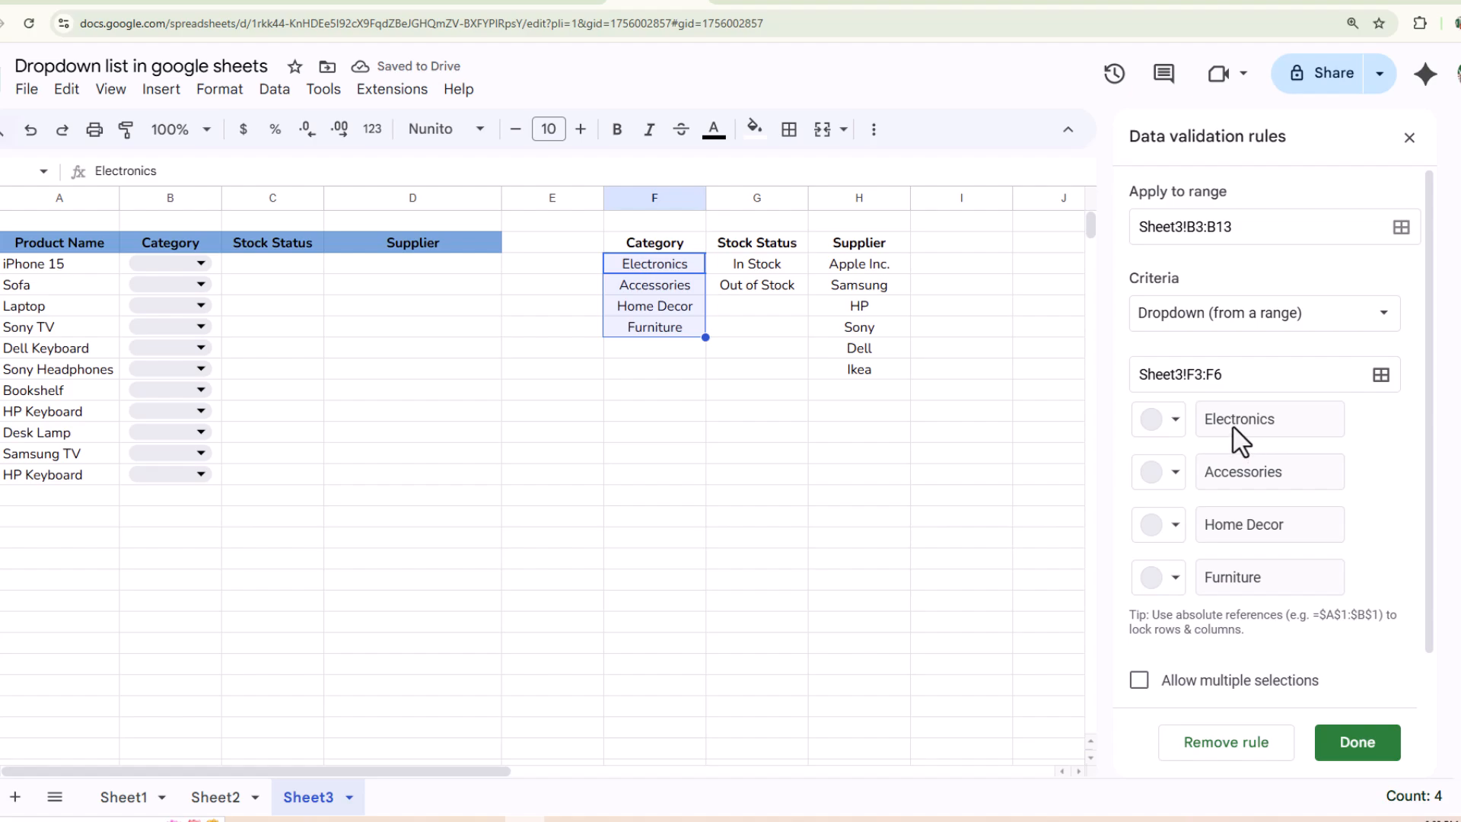
left_click(1356, 743)
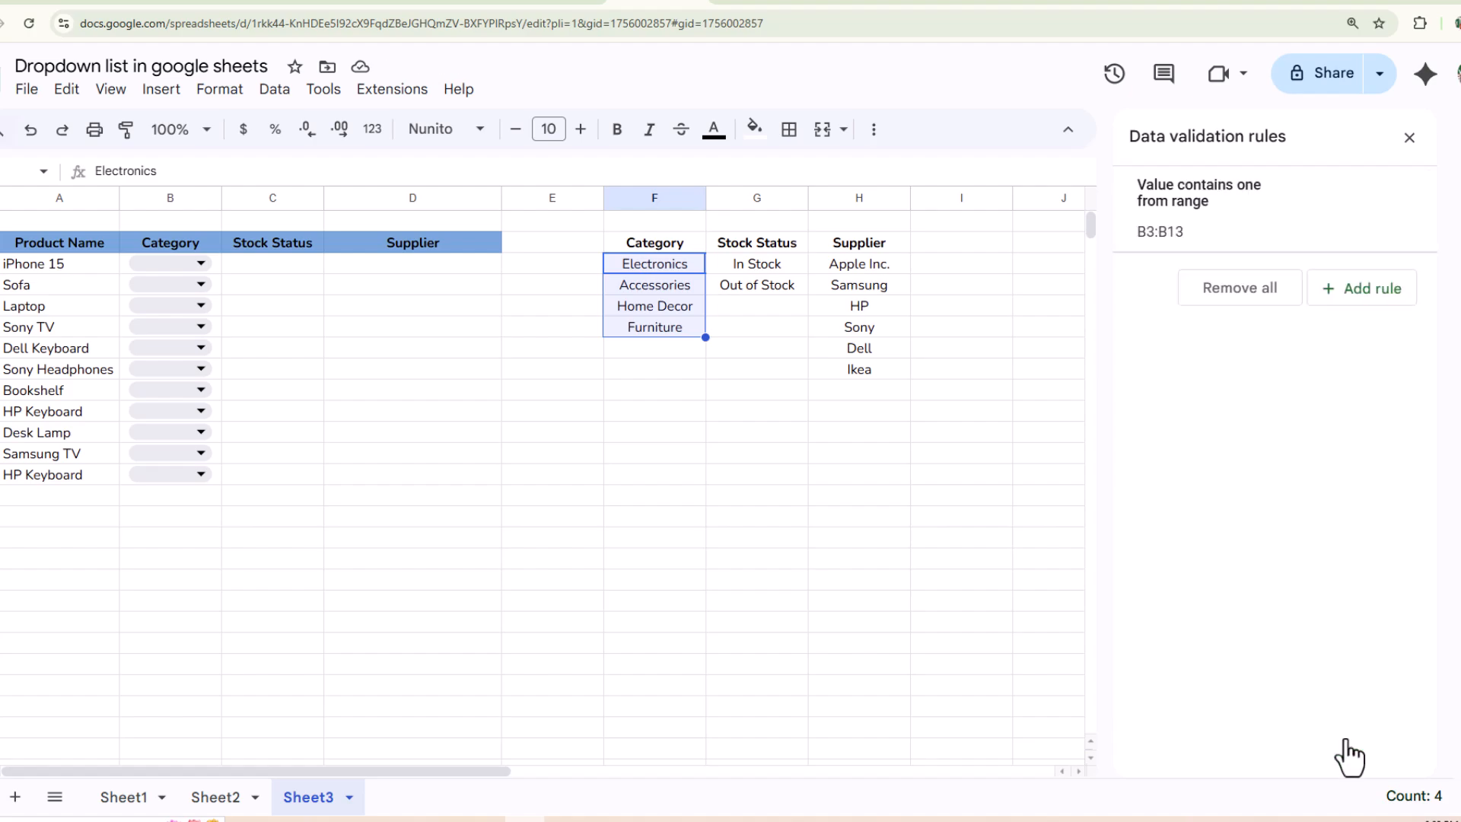
- Choose Electronics as the iPhone 15 category from its dropdown and select the Category cells B3:B13
left_click(198, 265)
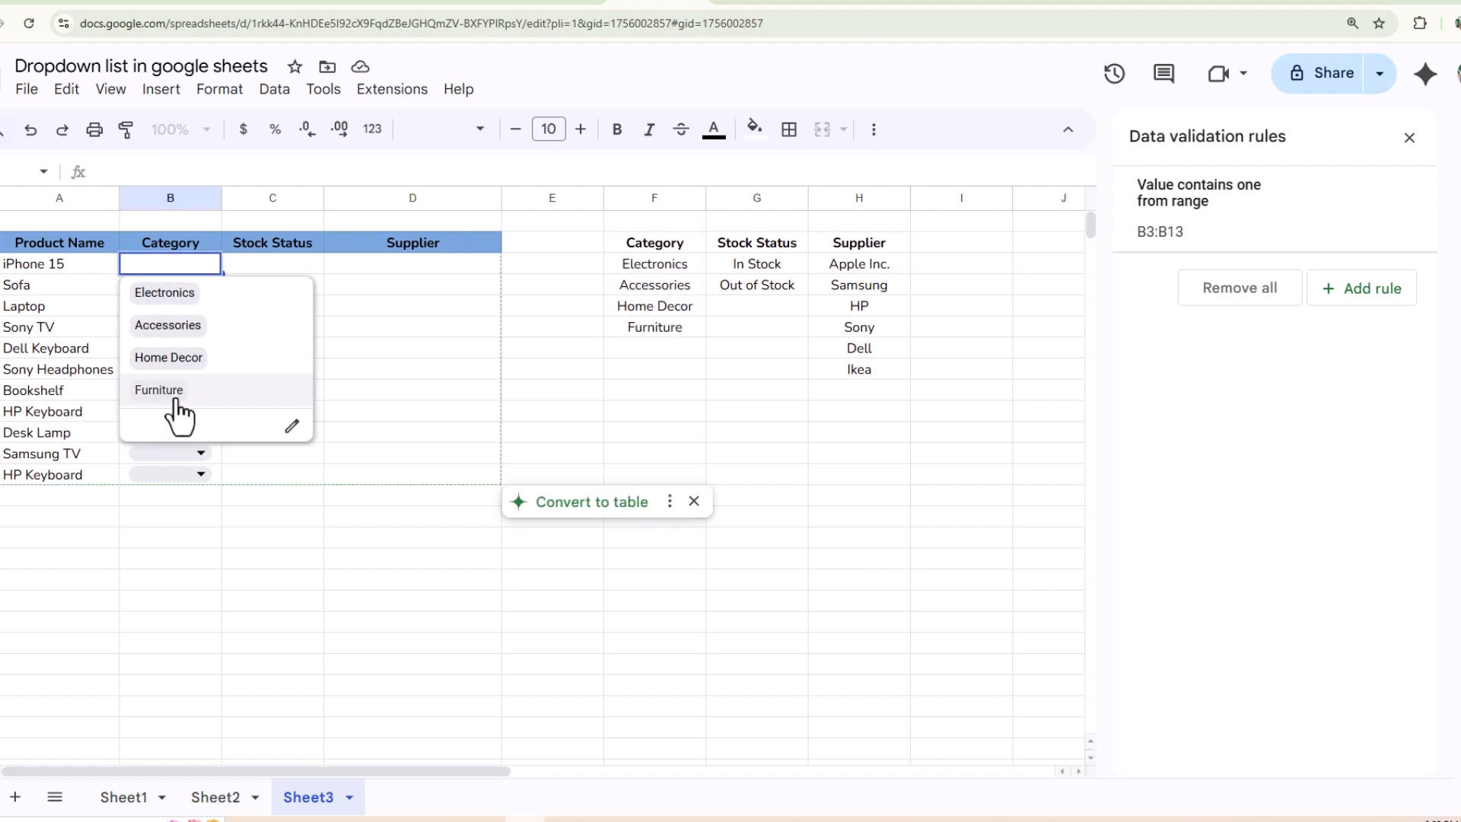
left_click(201, 303)
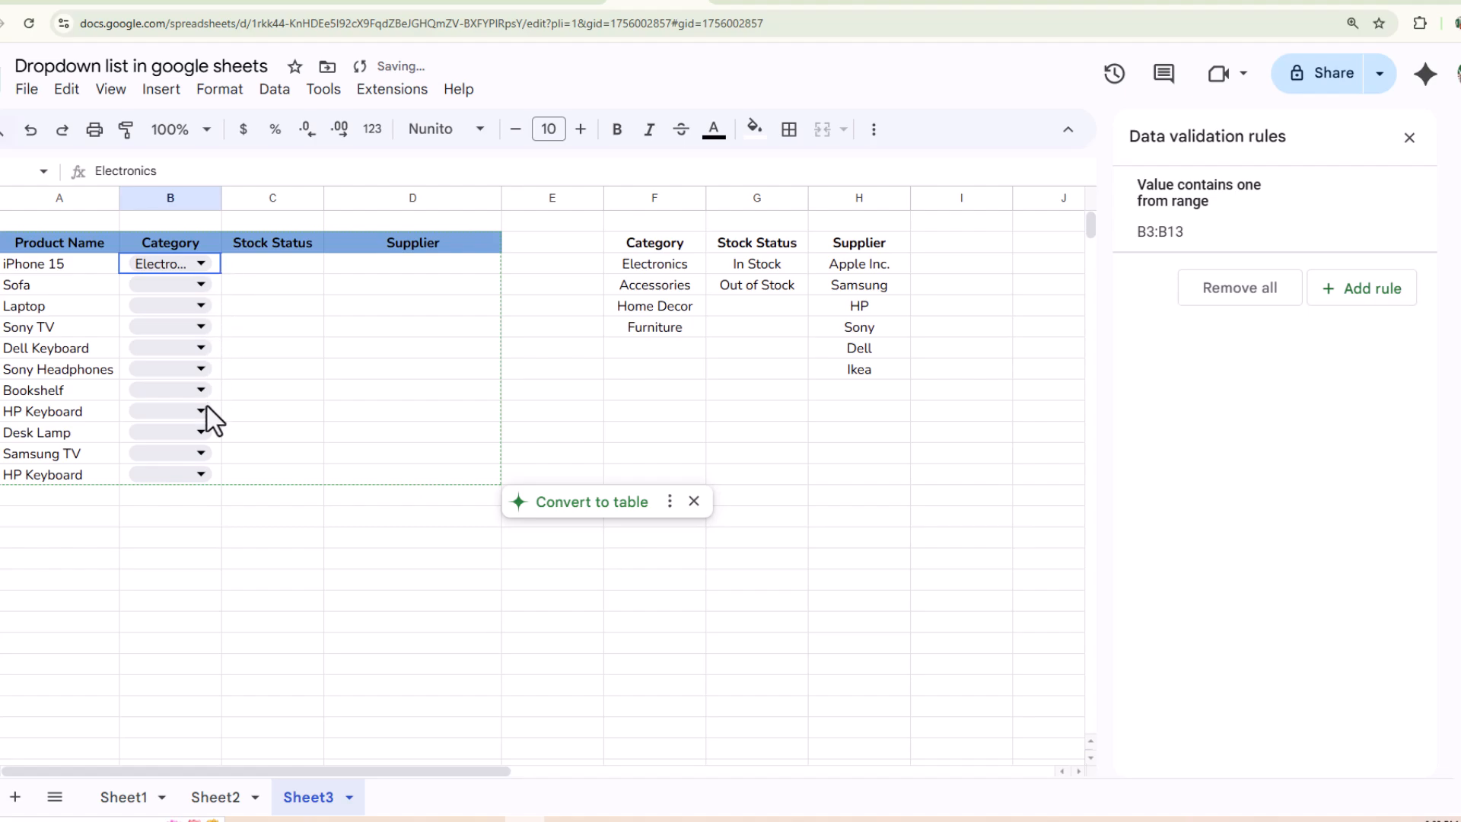
left_click(204, 475, "shift")
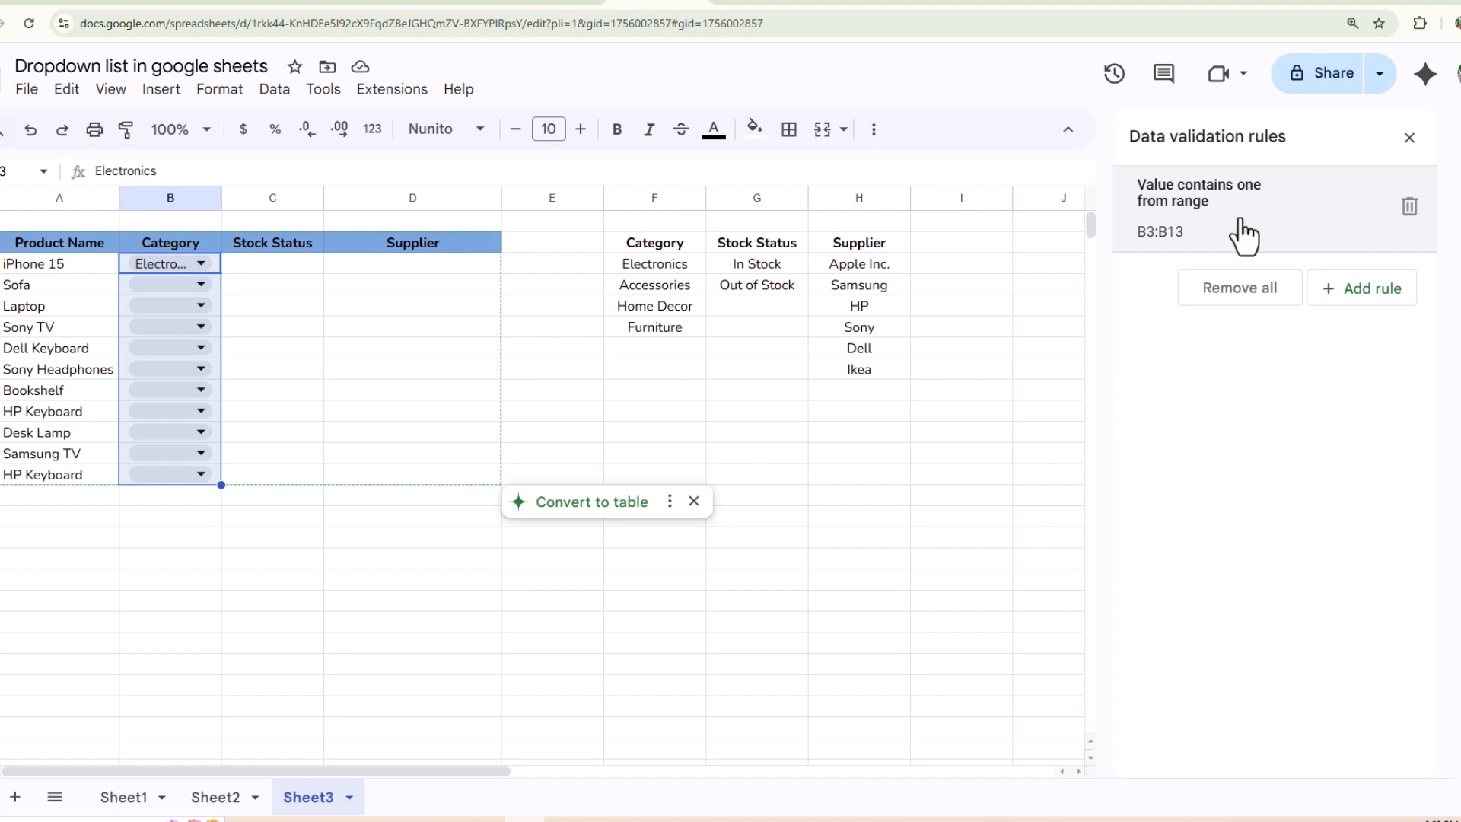
- Color the Category dropdown options light green for Electronics, light red for Accessories, light yellow for Home Decor and light blue for Furniture, and save the rule
left_click(1242, 237)
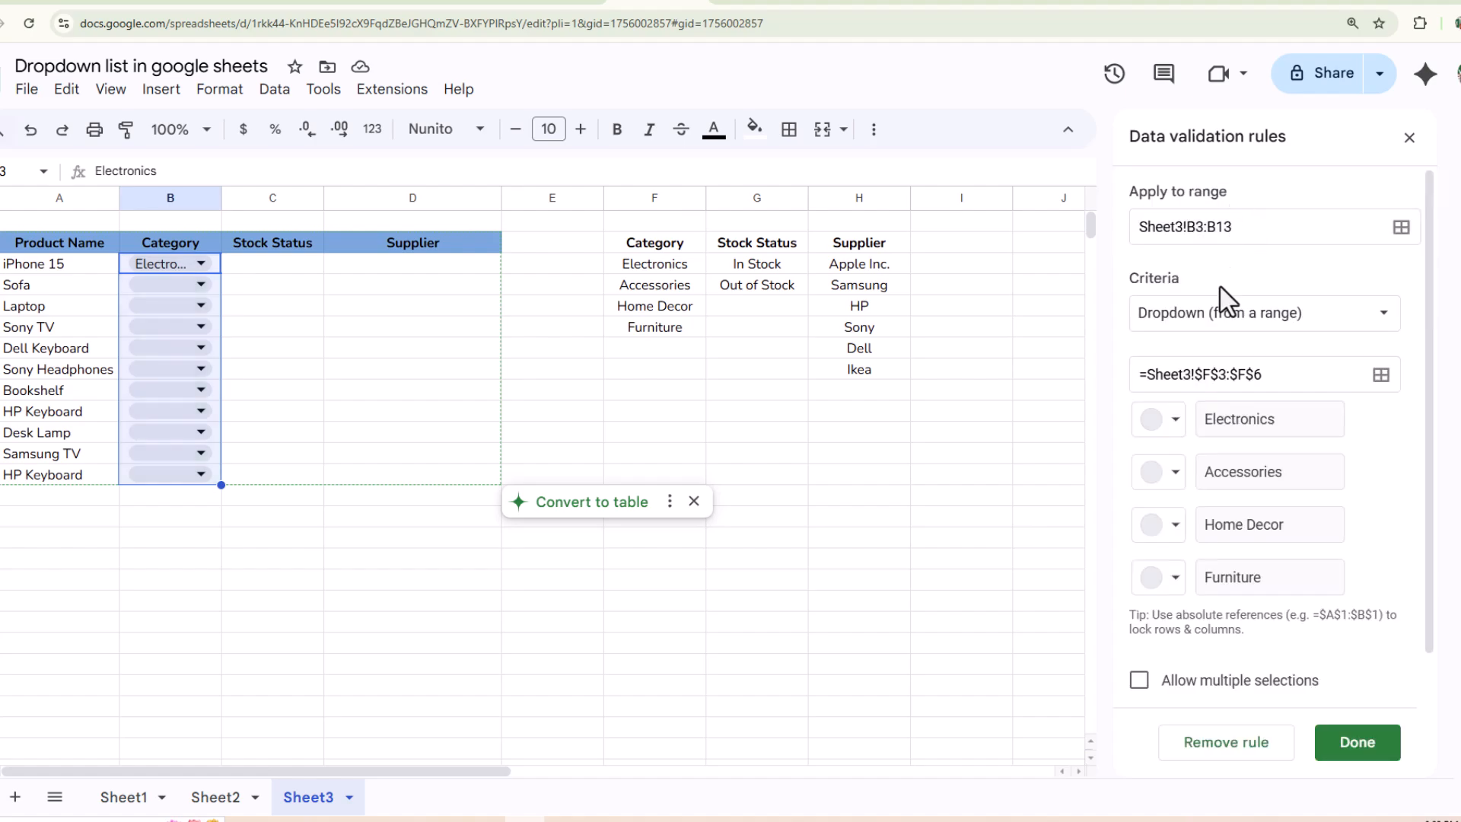
left_click(1175, 421)
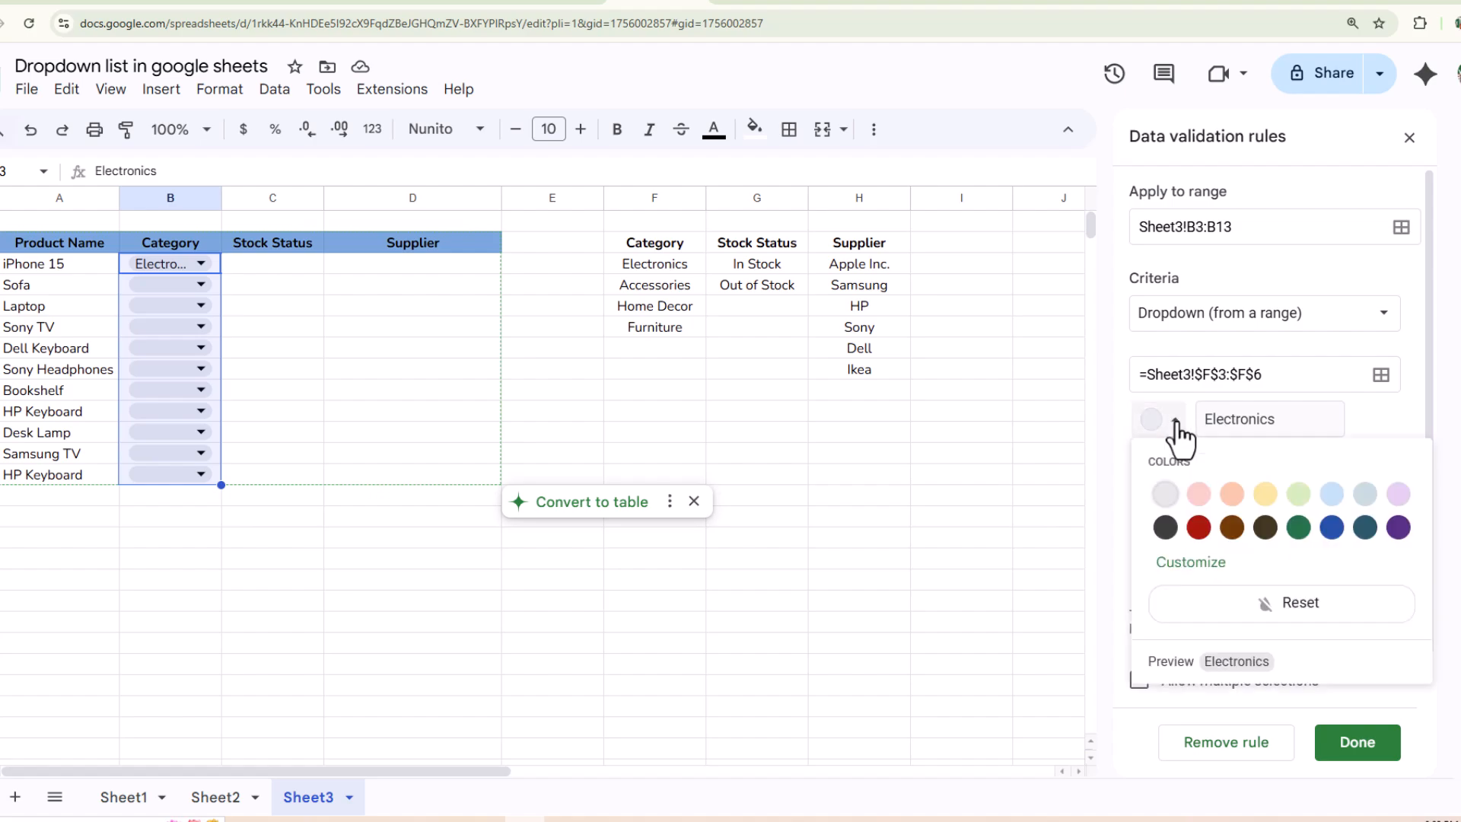
left_click(1299, 494)
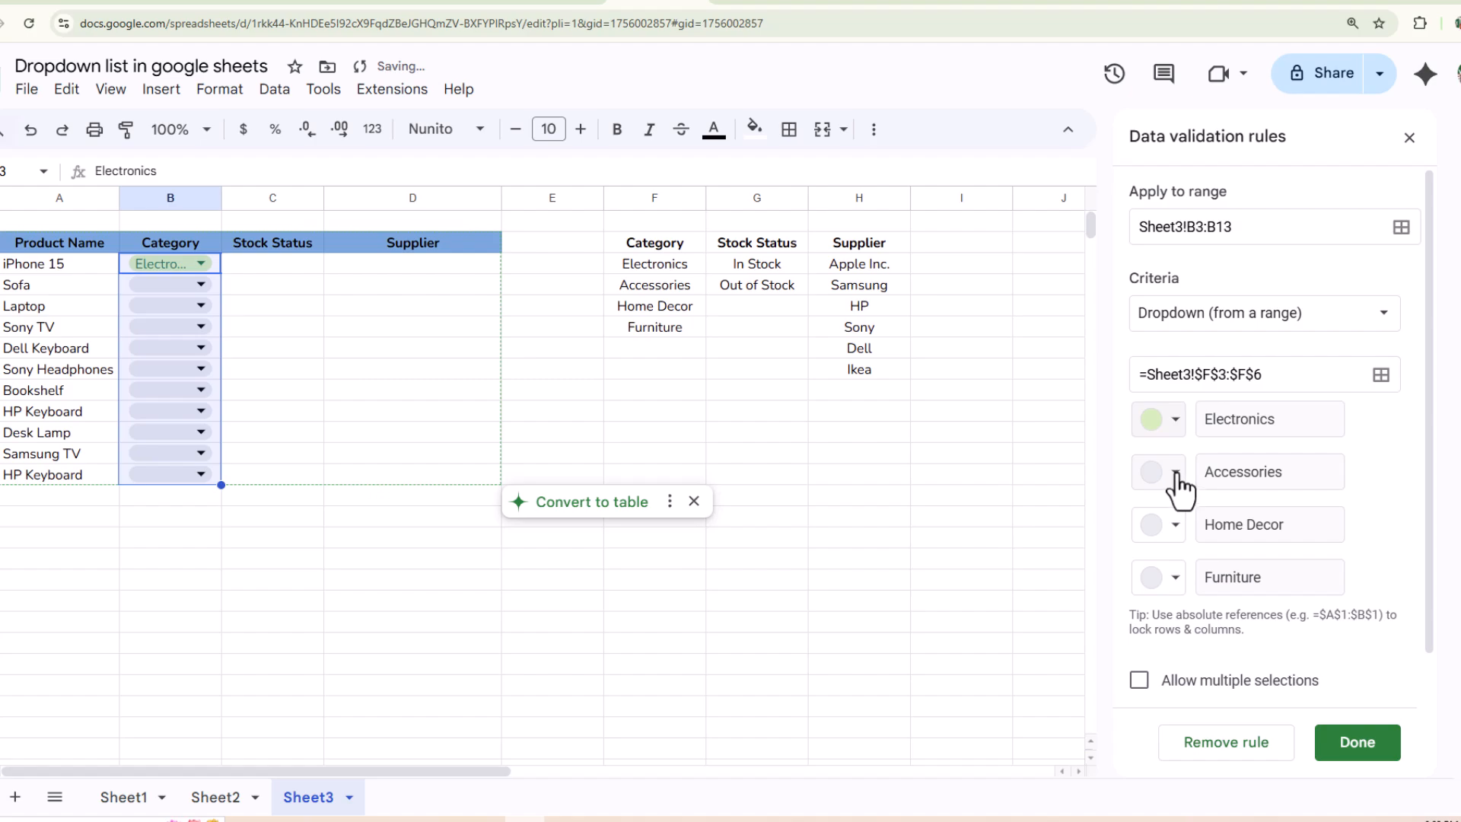
left_click(1176, 473)
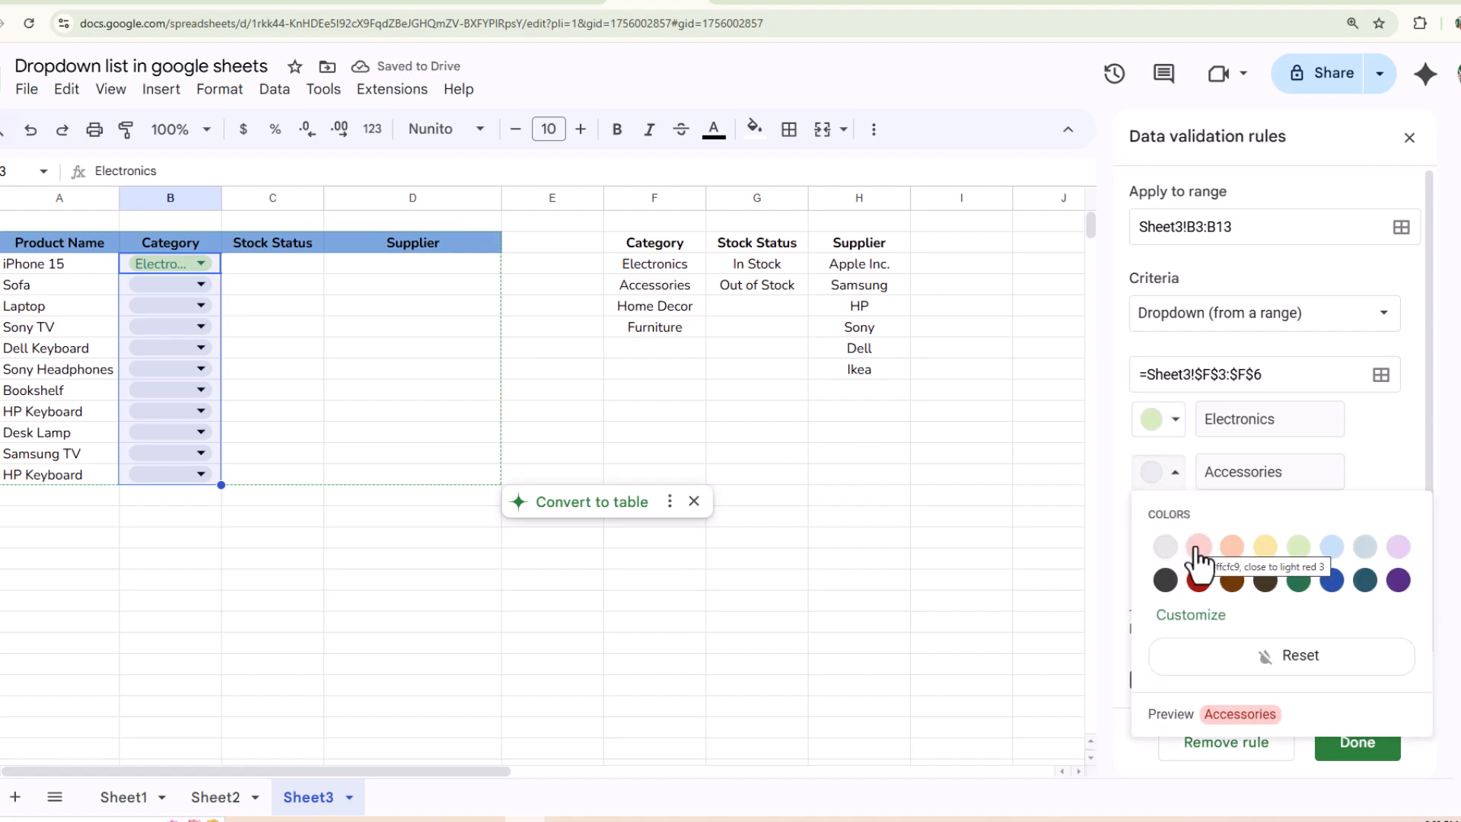
left_click(1198, 548)
left_click(1175, 525)
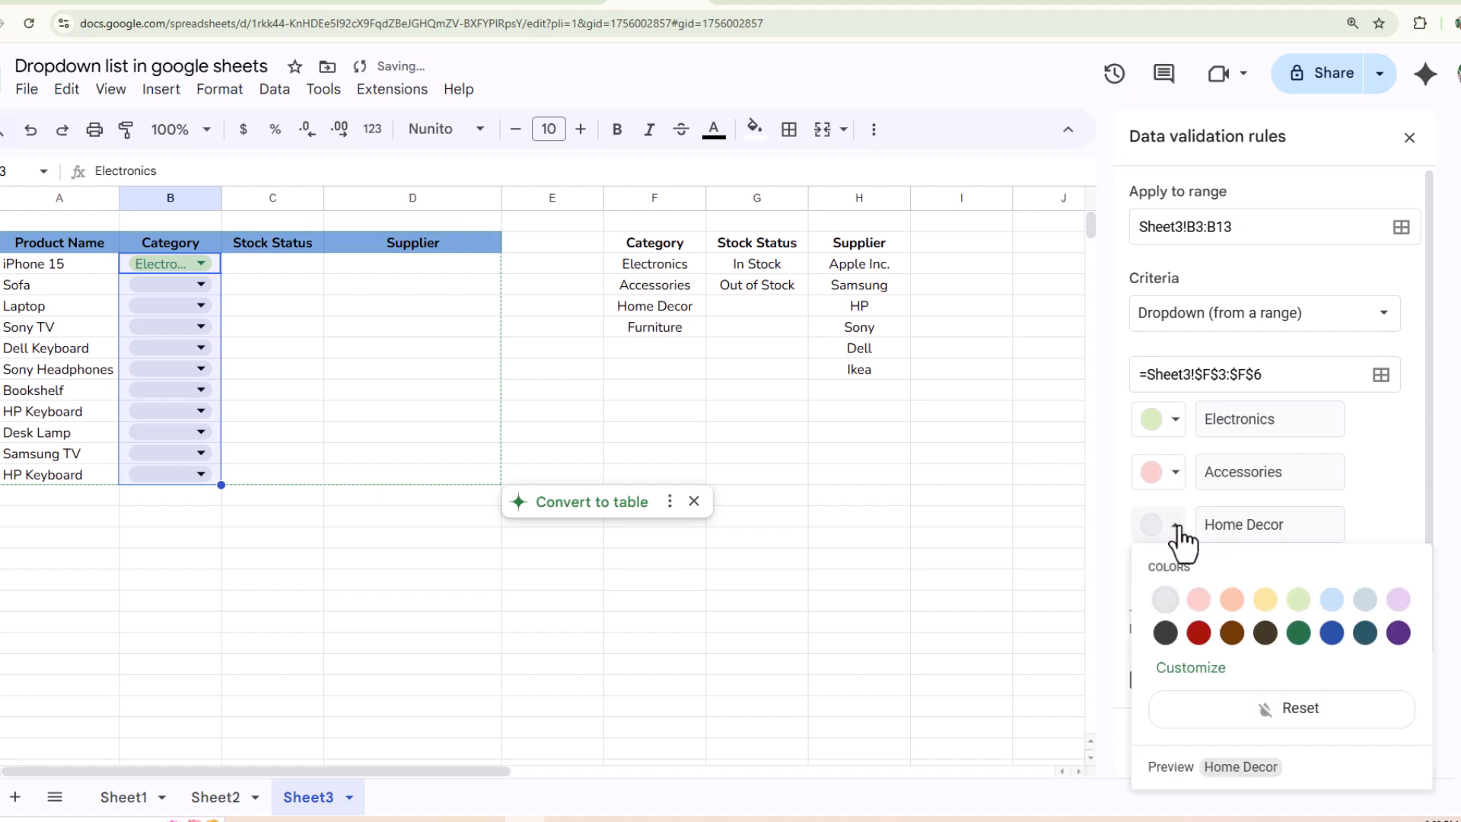
left_click(1265, 601)
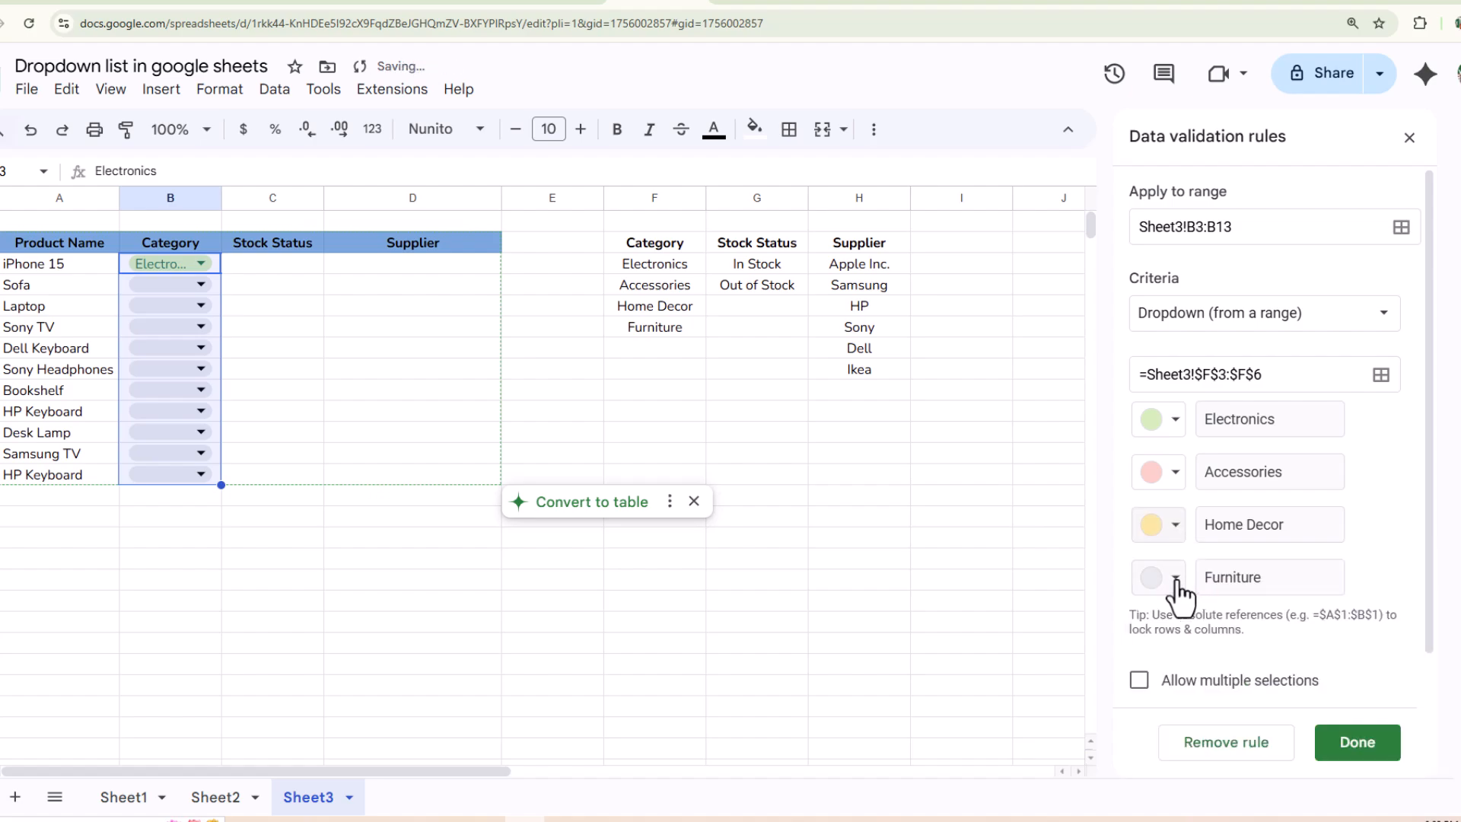
left_click(1178, 582)
left_click(1332, 370)
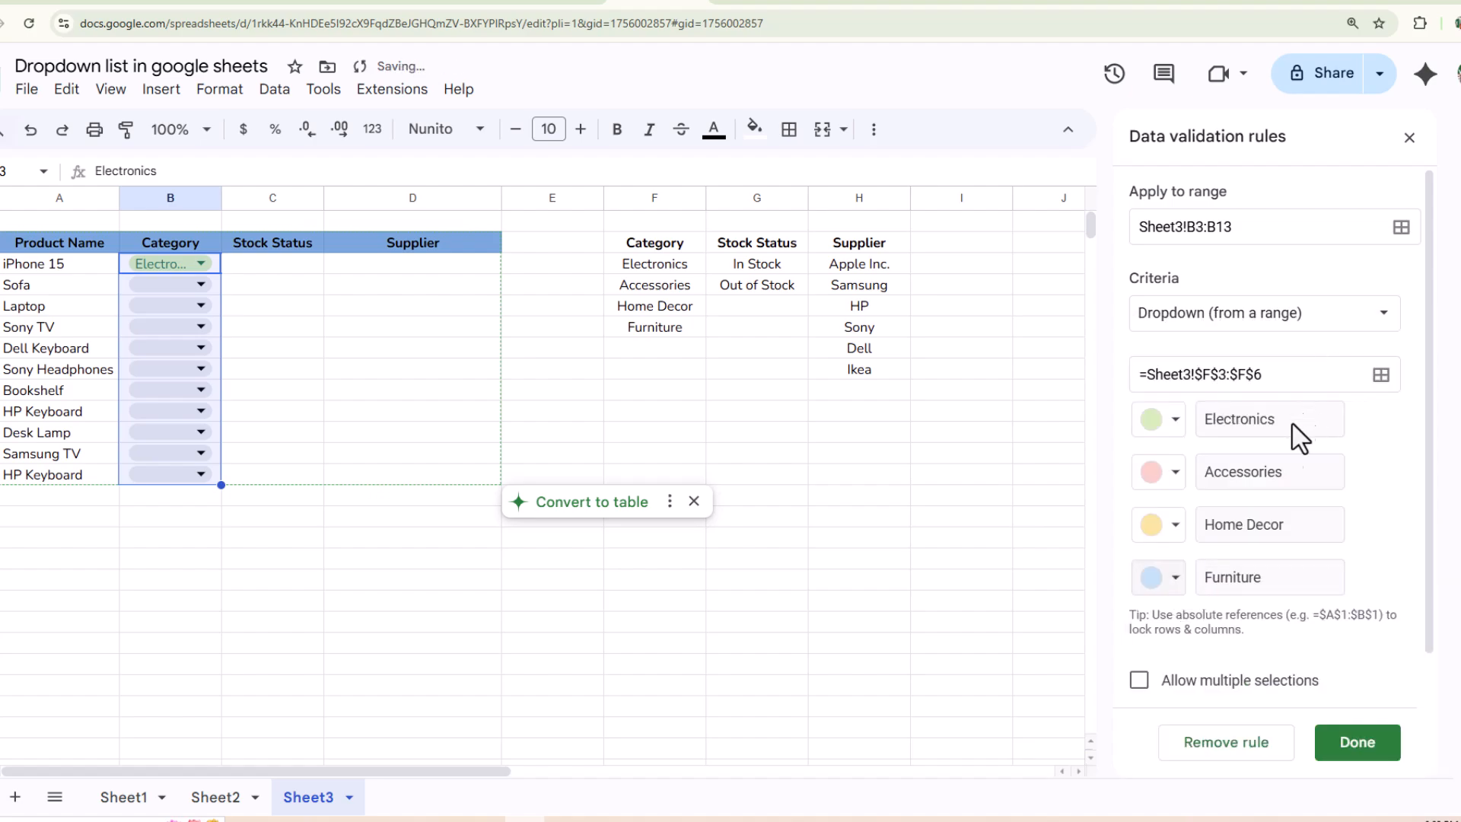
left_click(1316, 753)
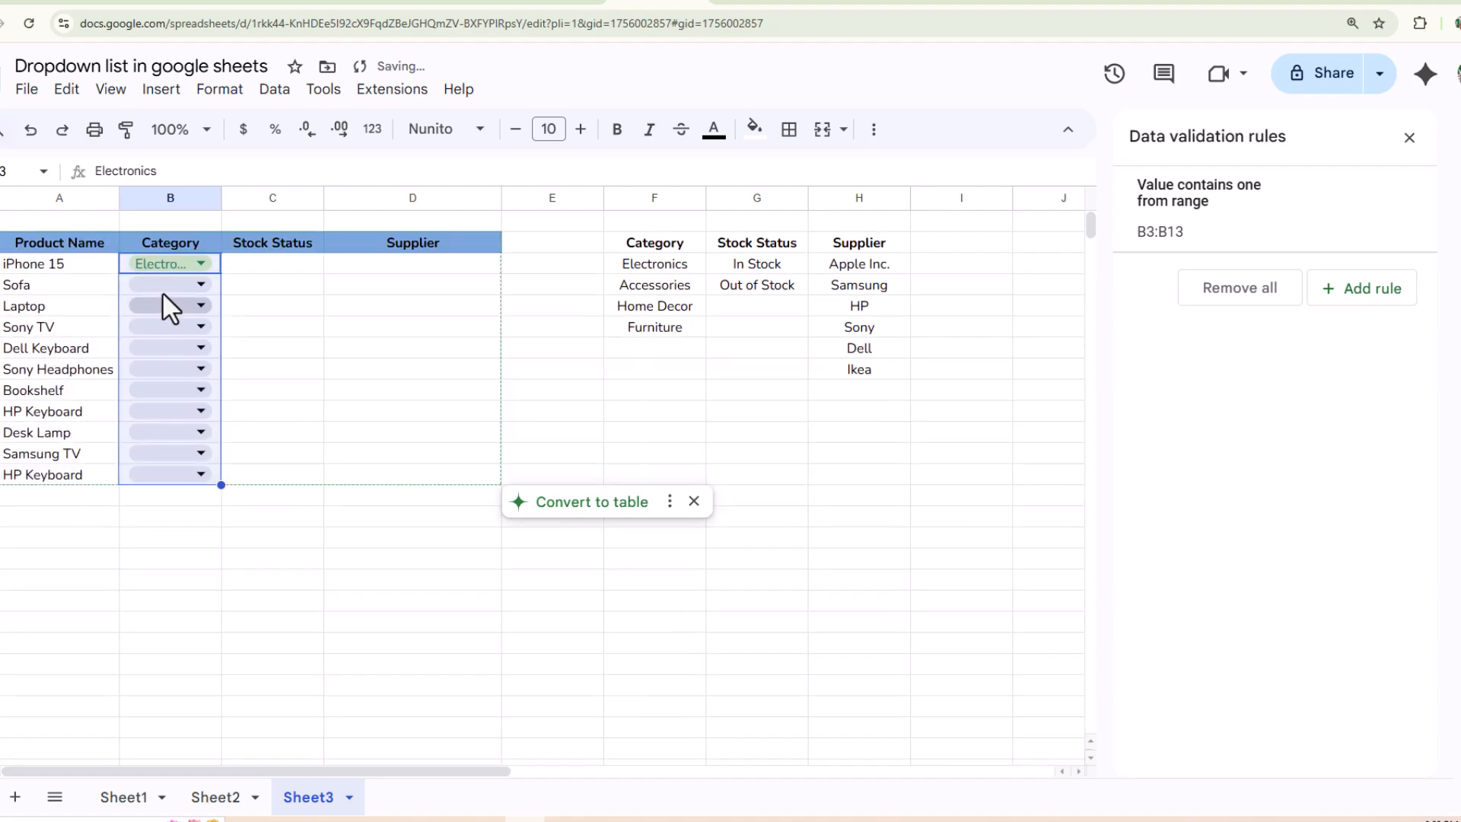
- Widen the Category column slightly and choose Furniture as the Sofa category from its dropdown
left_click_drag(221, 200, 233, 304)
left_click(213, 286)
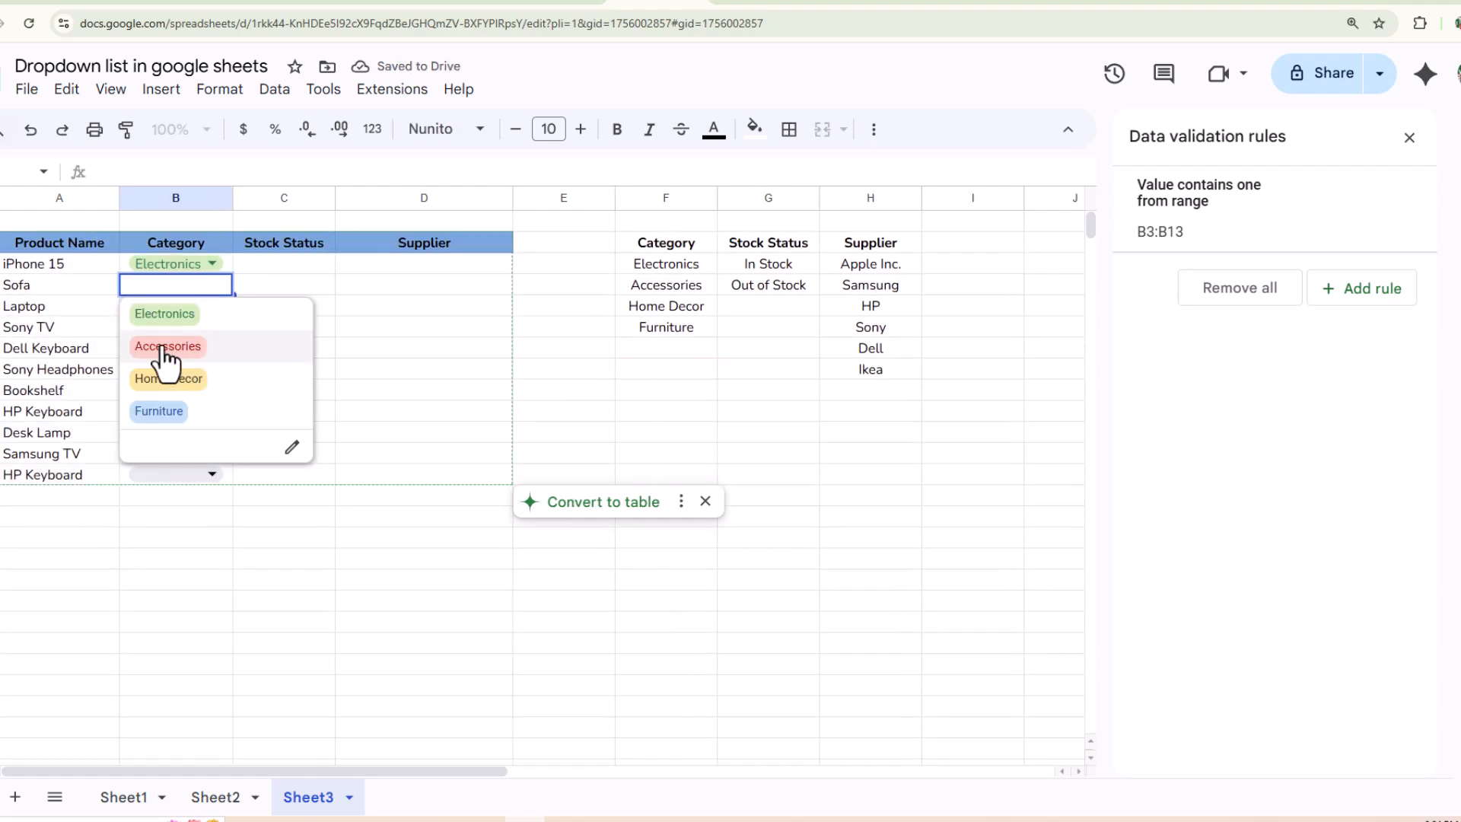
left_click(178, 413)
- Choose Accessories as the category for both HP Keyboard rows and for Sony Headphones
left_click(216, 411)
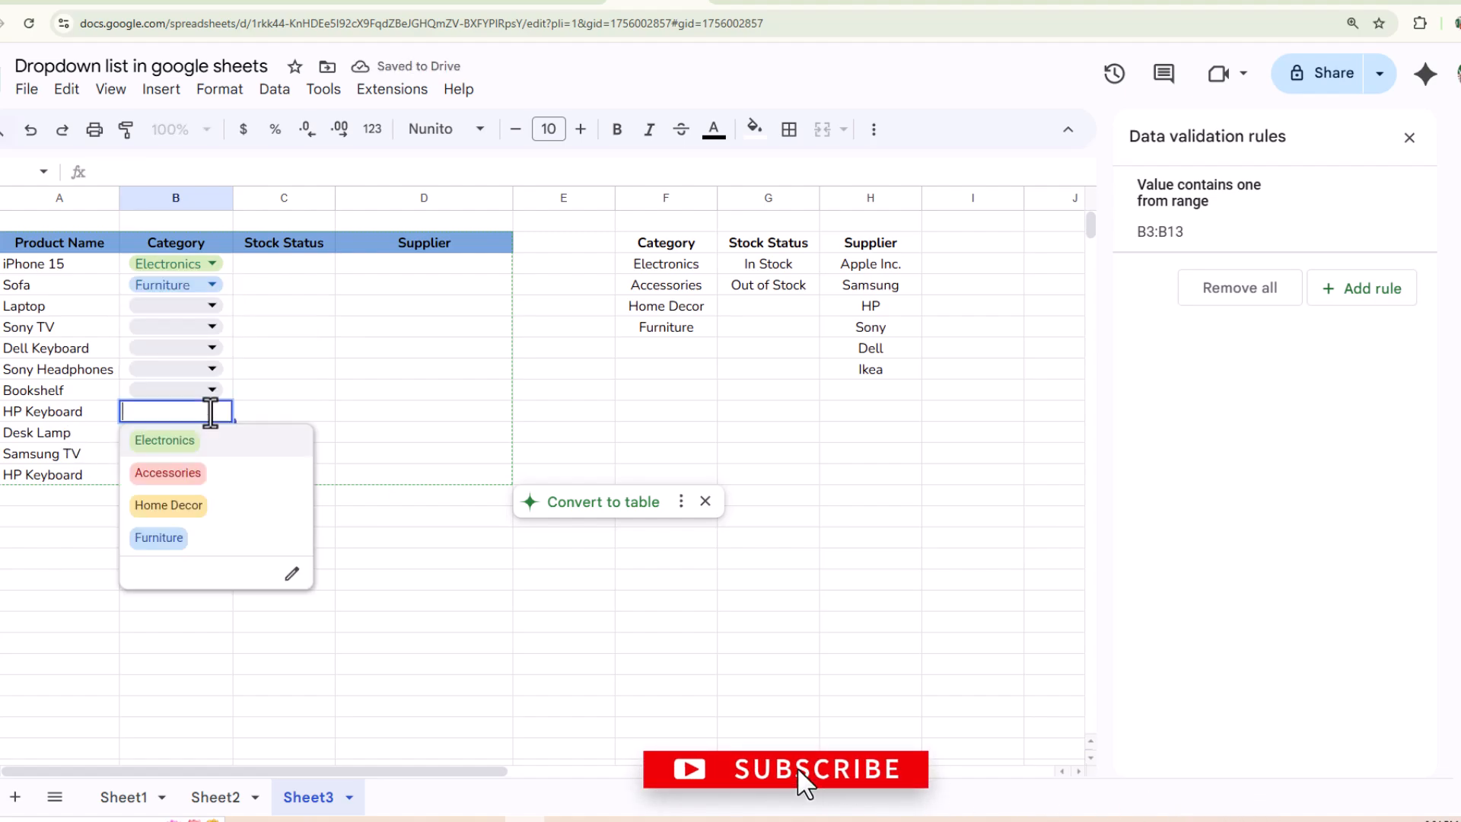
left_click(211, 474)
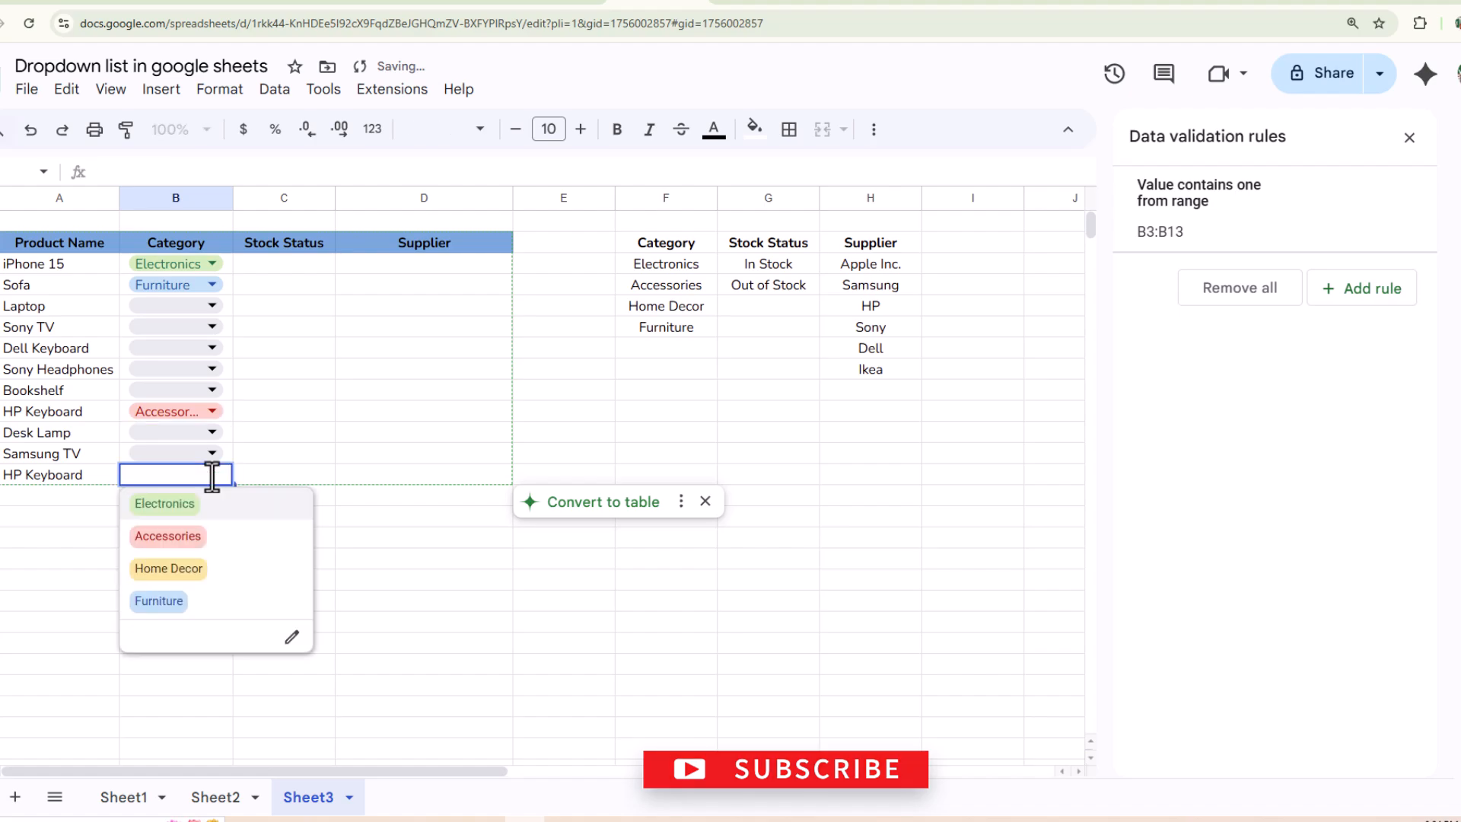
left_click(181, 544)
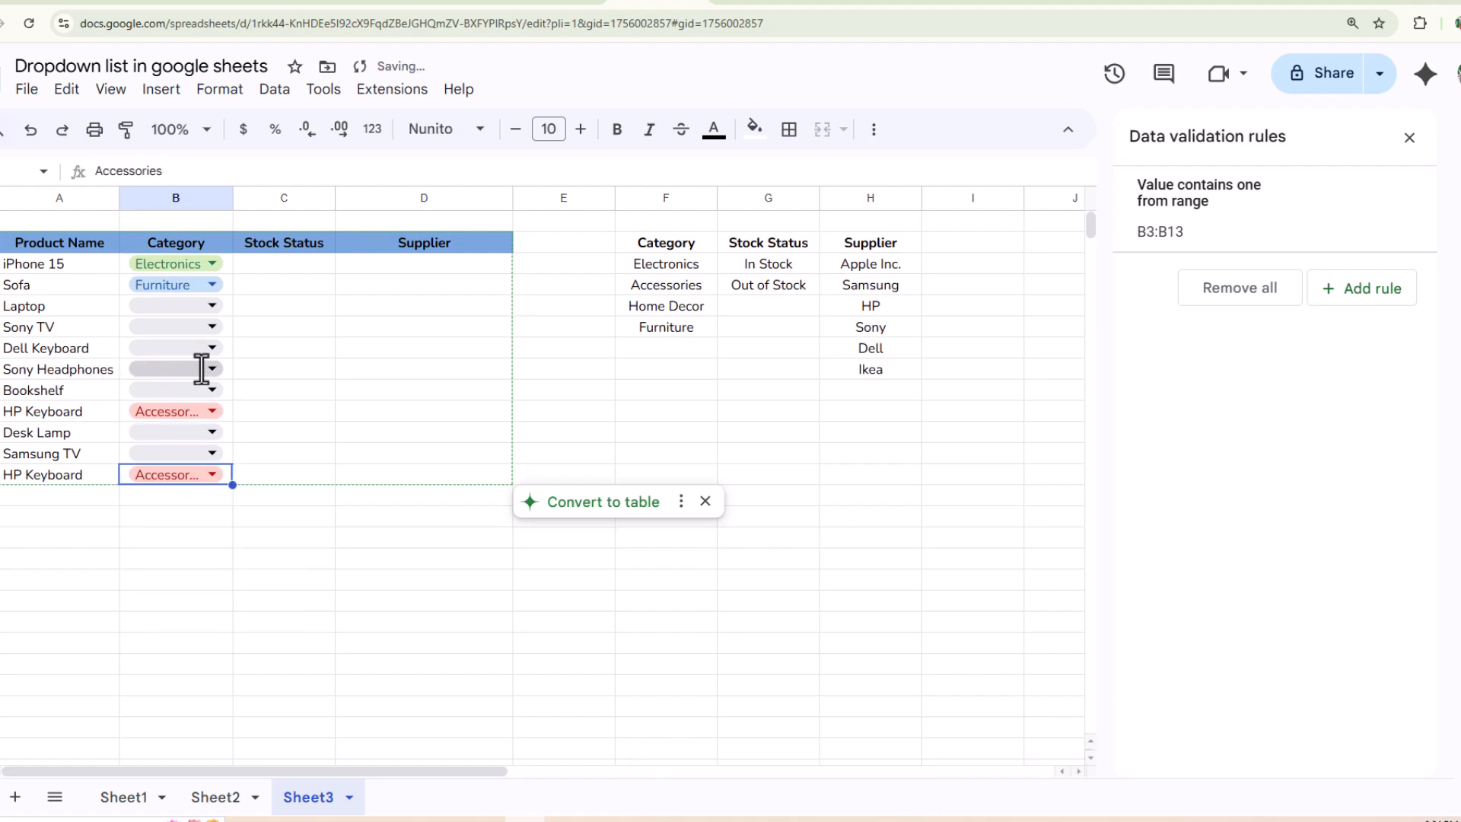
left_click(201, 369)
left_click(182, 436)
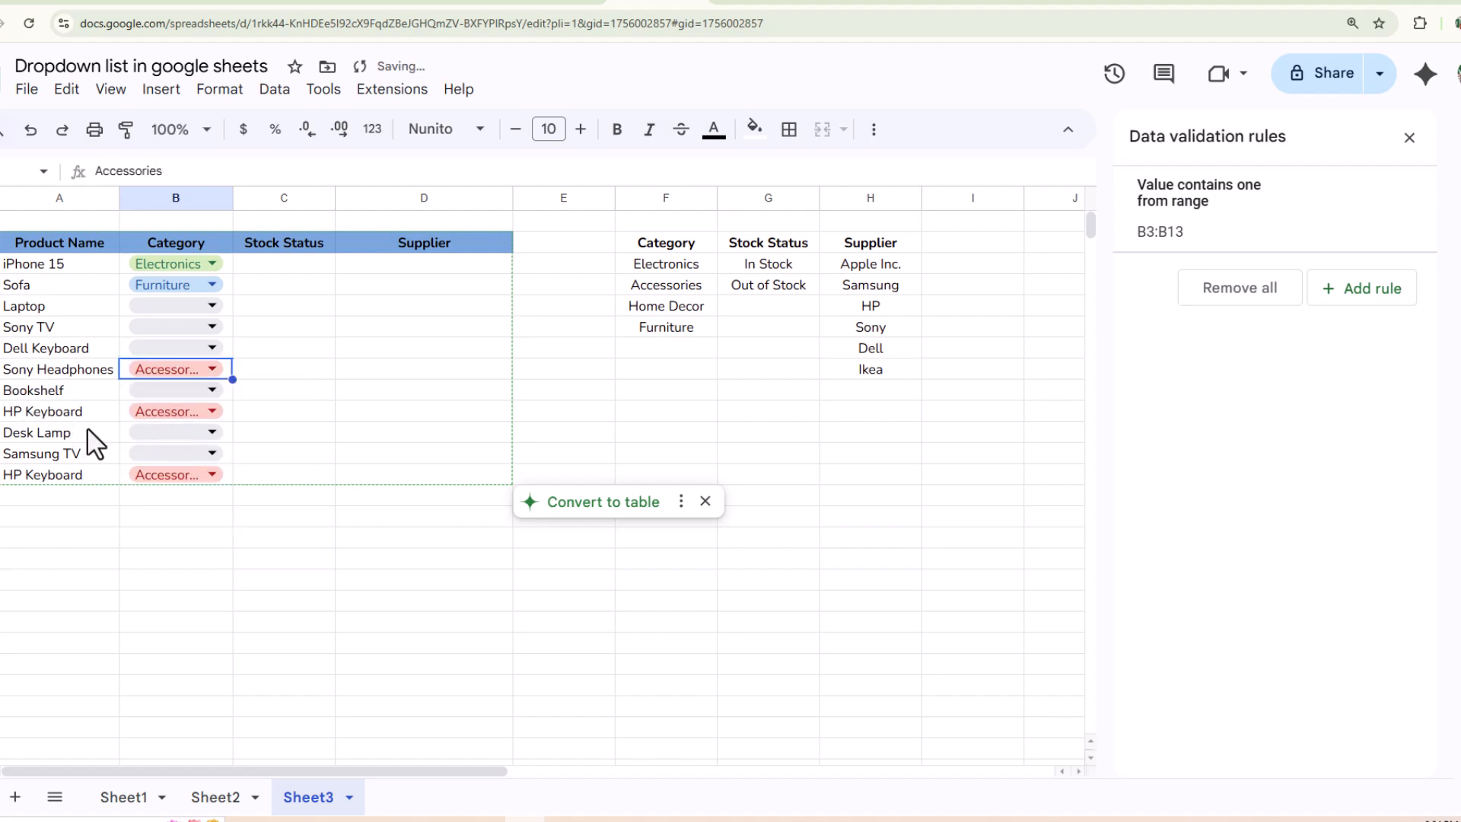
- Choose Home Decor as the Bookshelf category and fit the Category column's width to its contents
left_click(212, 389)
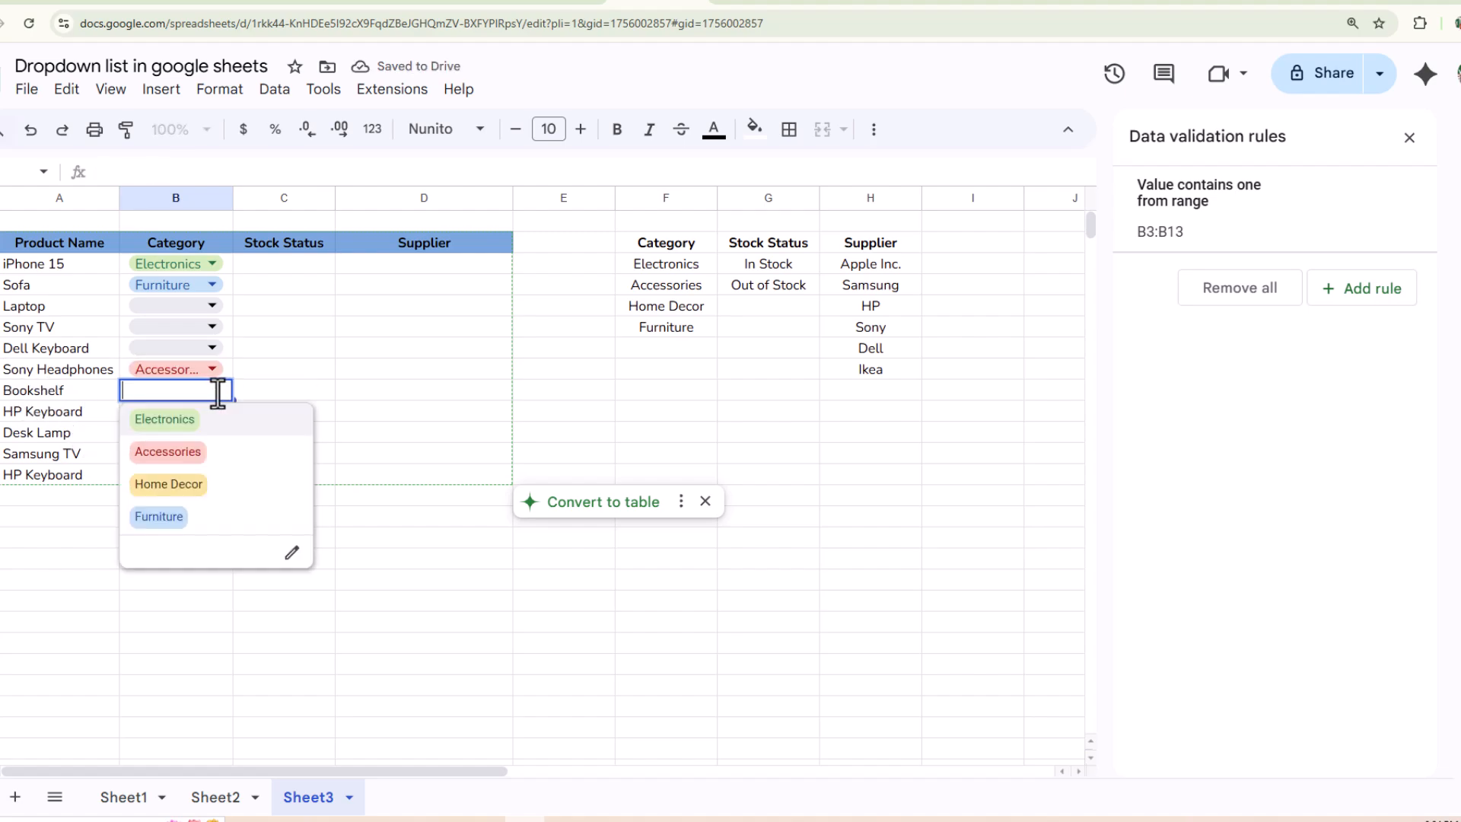
left_click(200, 485)
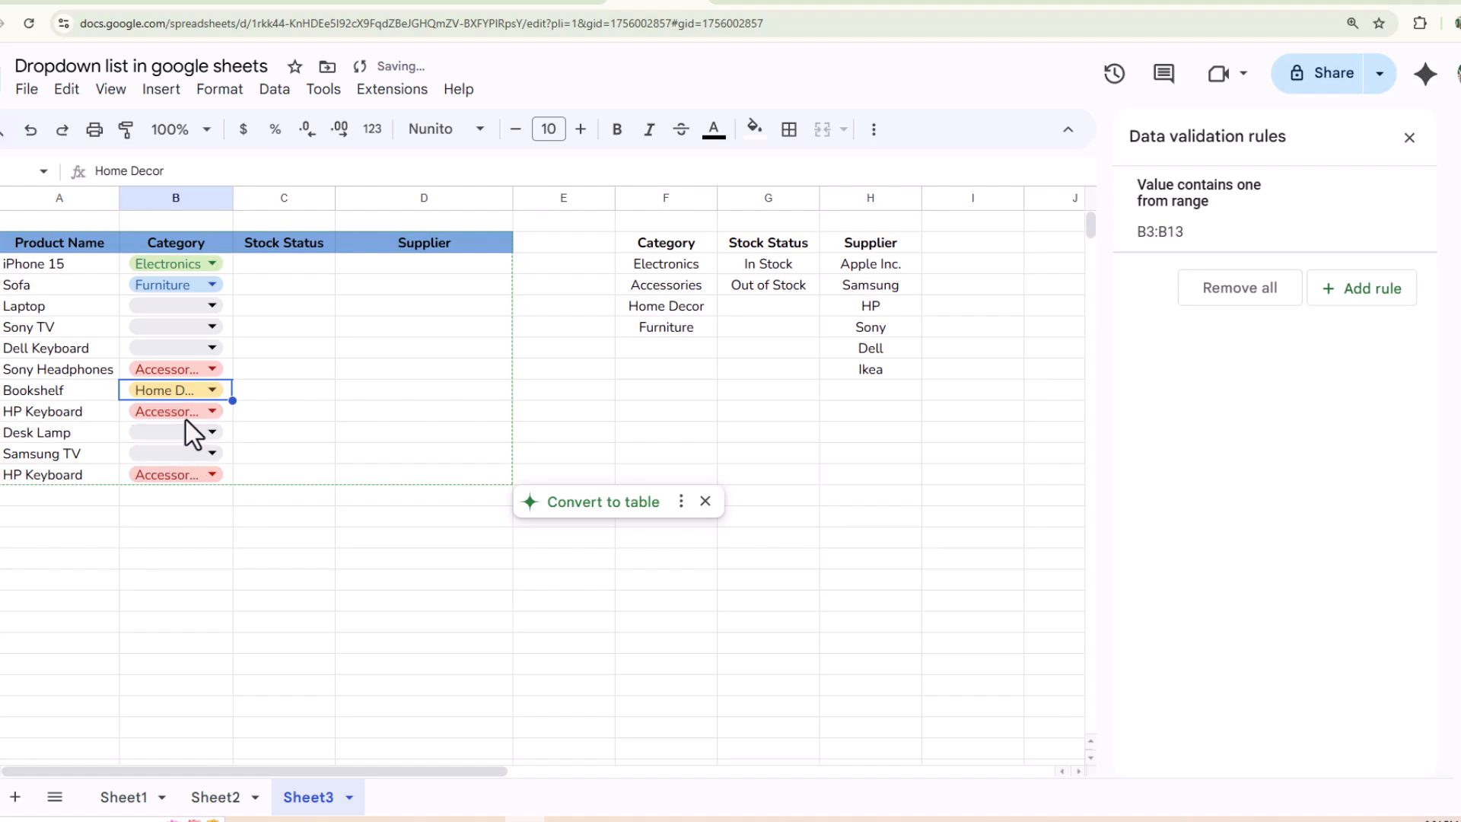
double_click(233, 198)
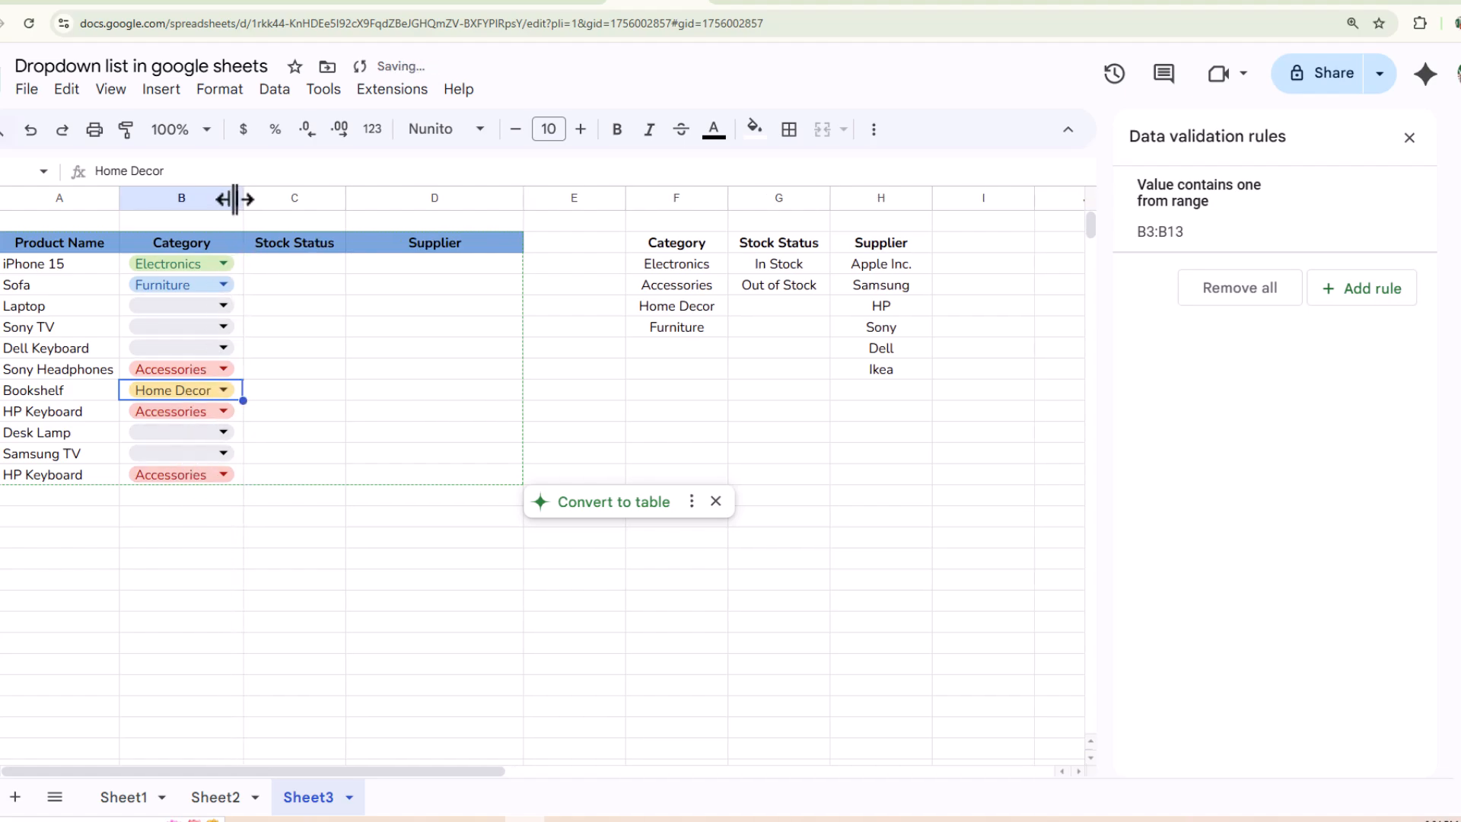
- Add a data validation rule to the Stock Status cells C3:C13 with the criteria Dropdown (from a range)
left_click(278, 266)
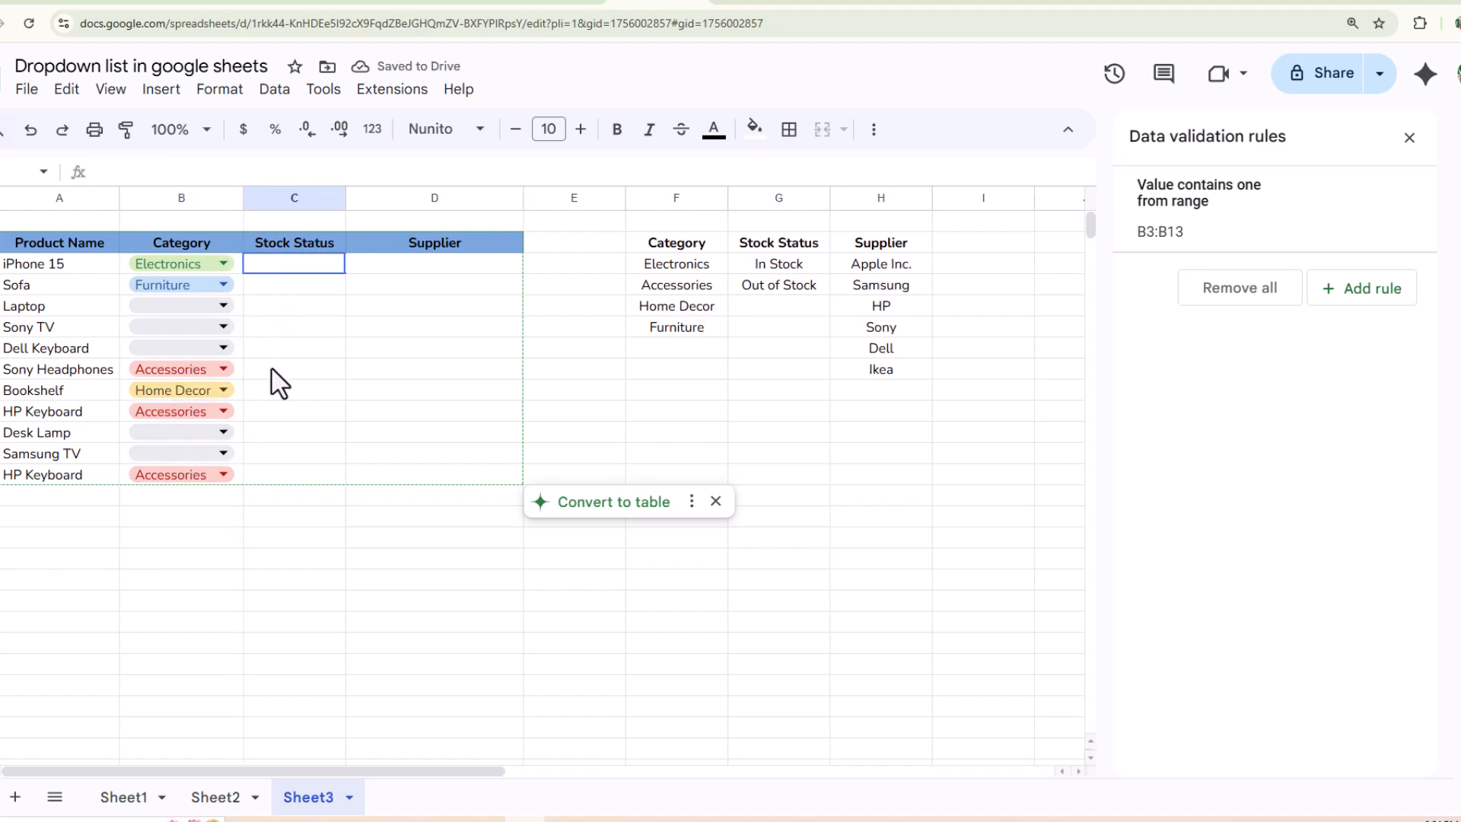
left_click(278, 477, "shift")
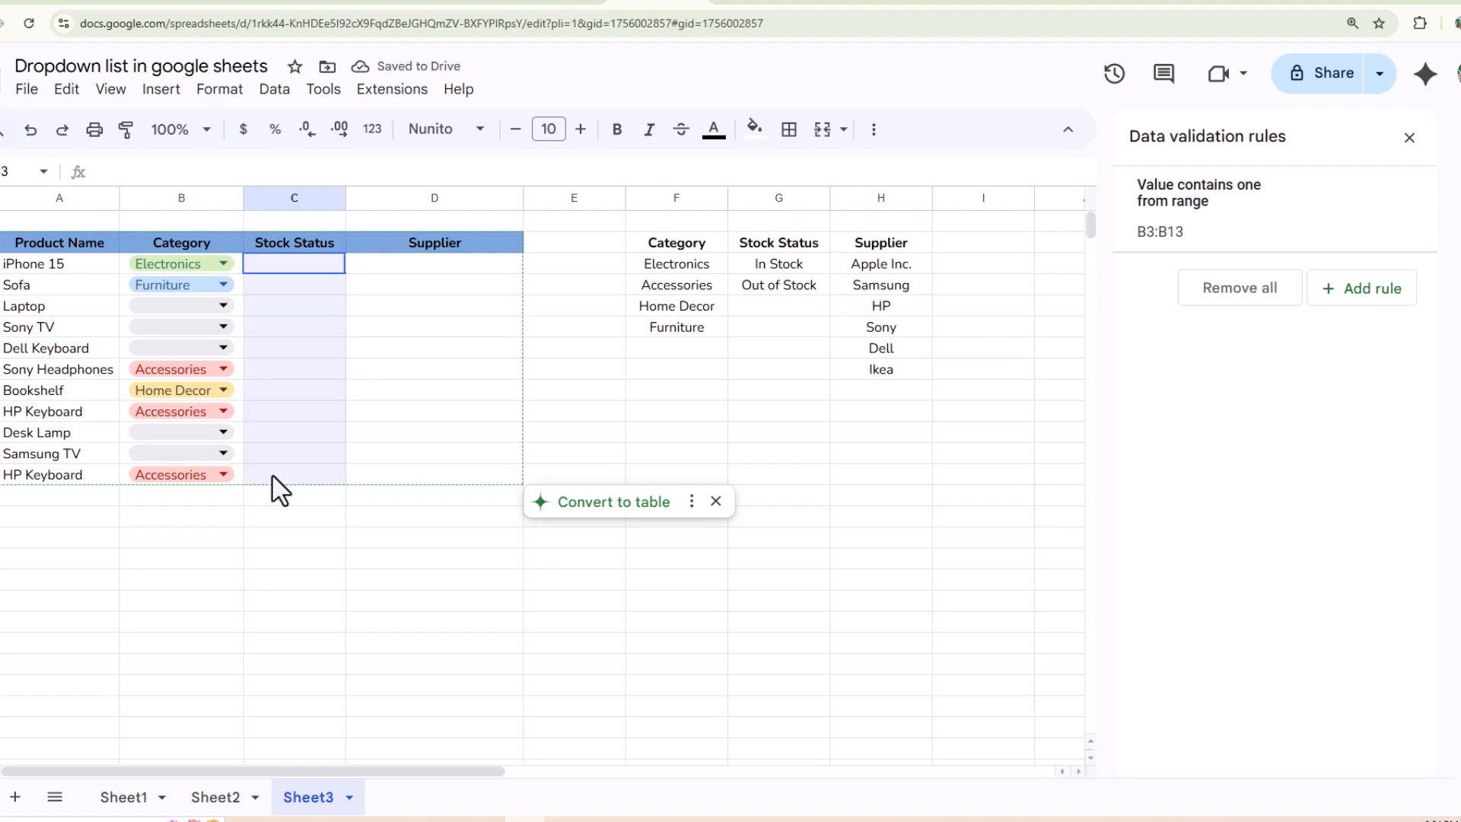
left_click(1333, 310)
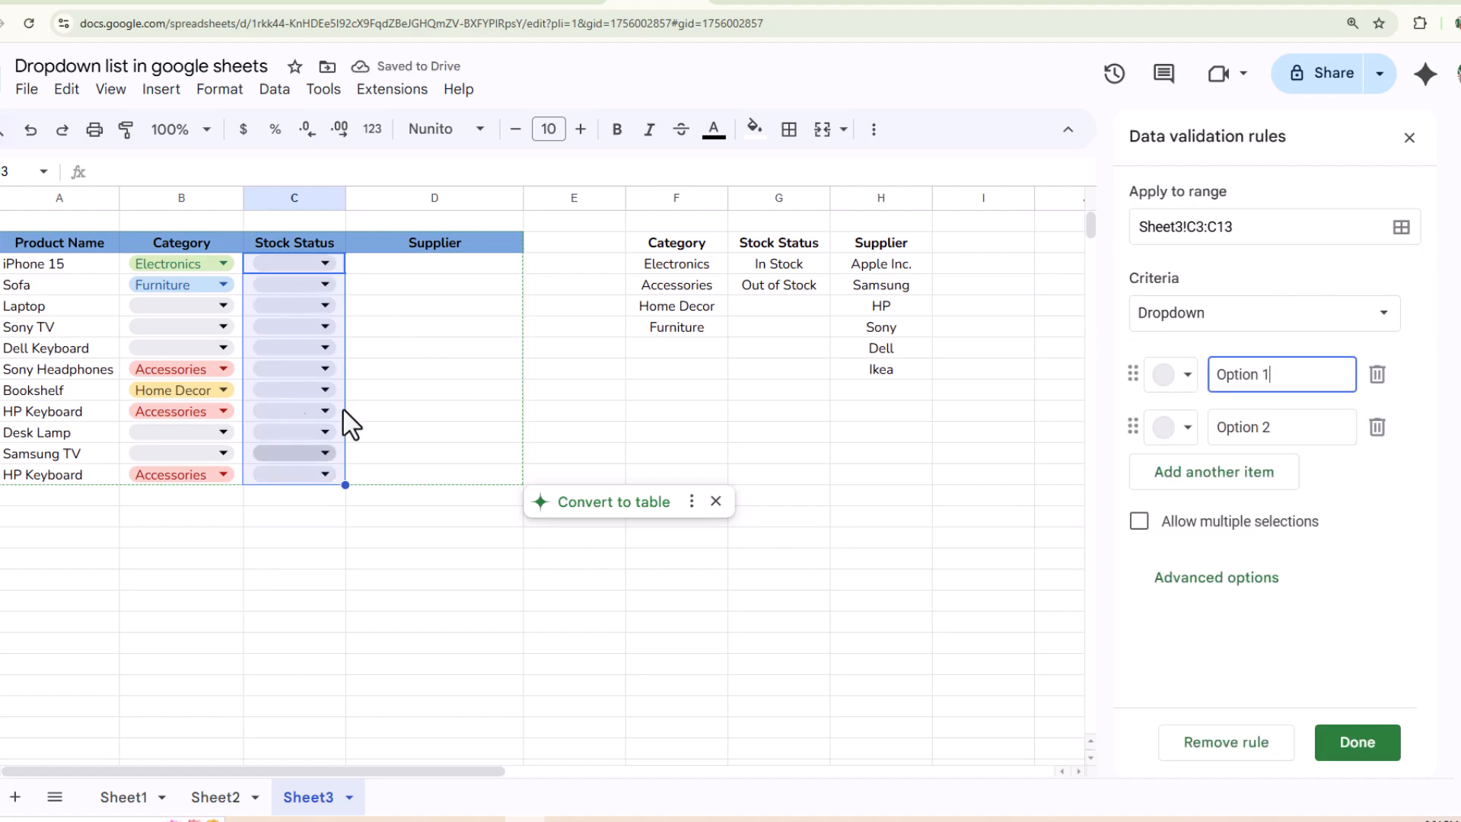
left_click(1289, 323)
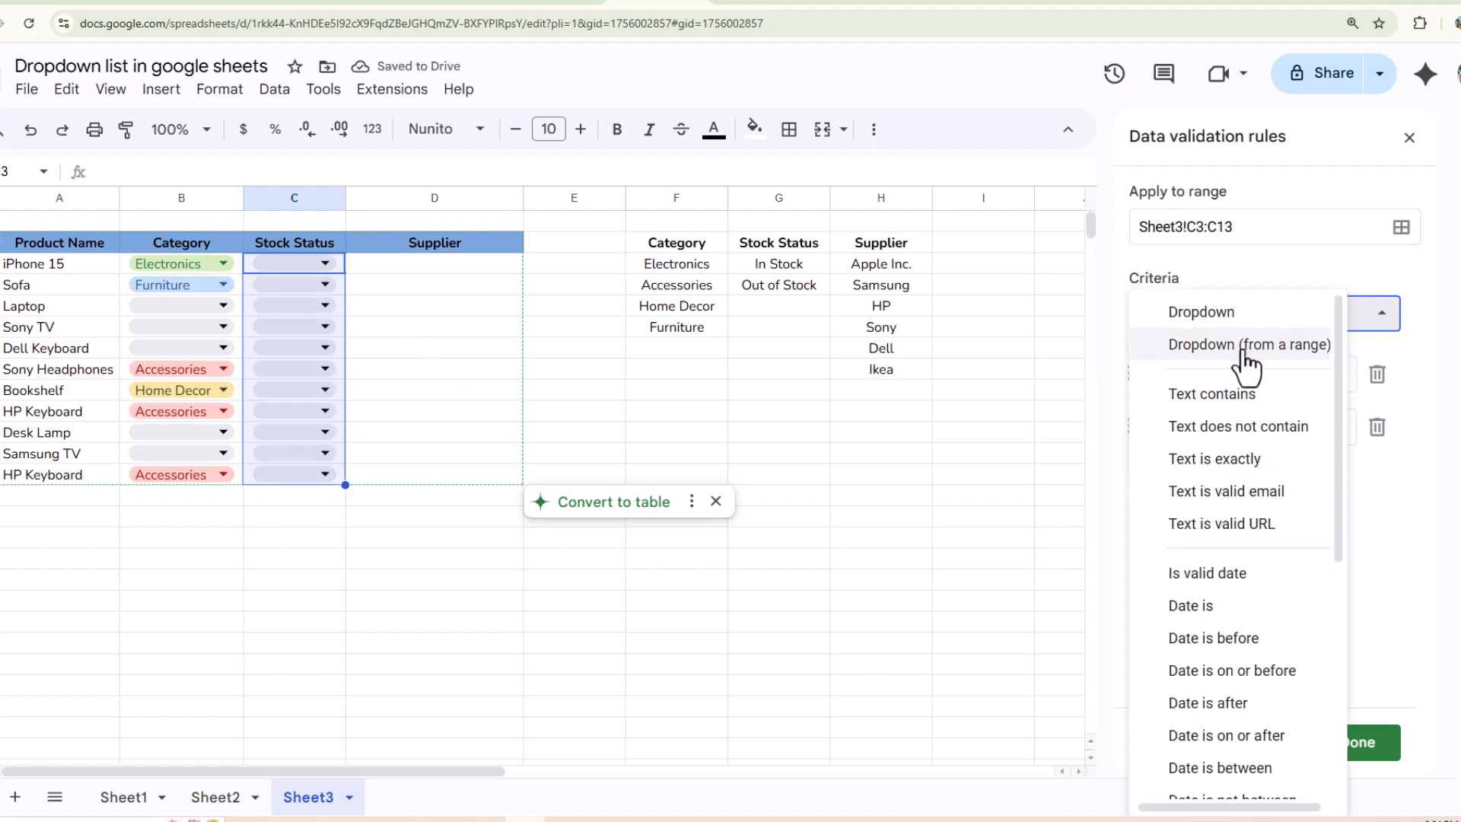
left_click(1153, 347)
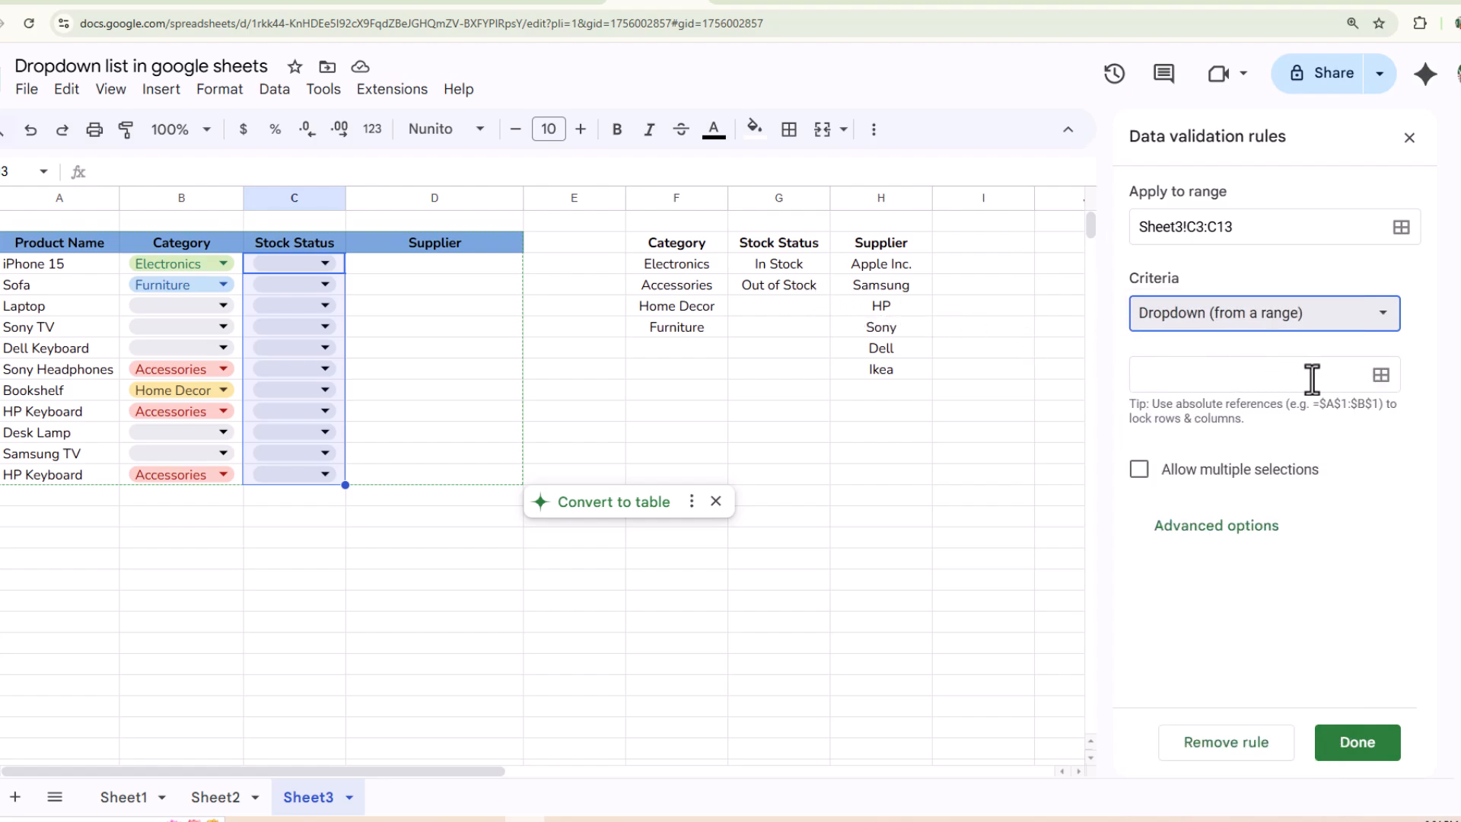
- Use the stock status list in Sheet3!G3:G4 as the Stock Status dropdown's source range
left_click(1380, 377)
left_click(789, 426)
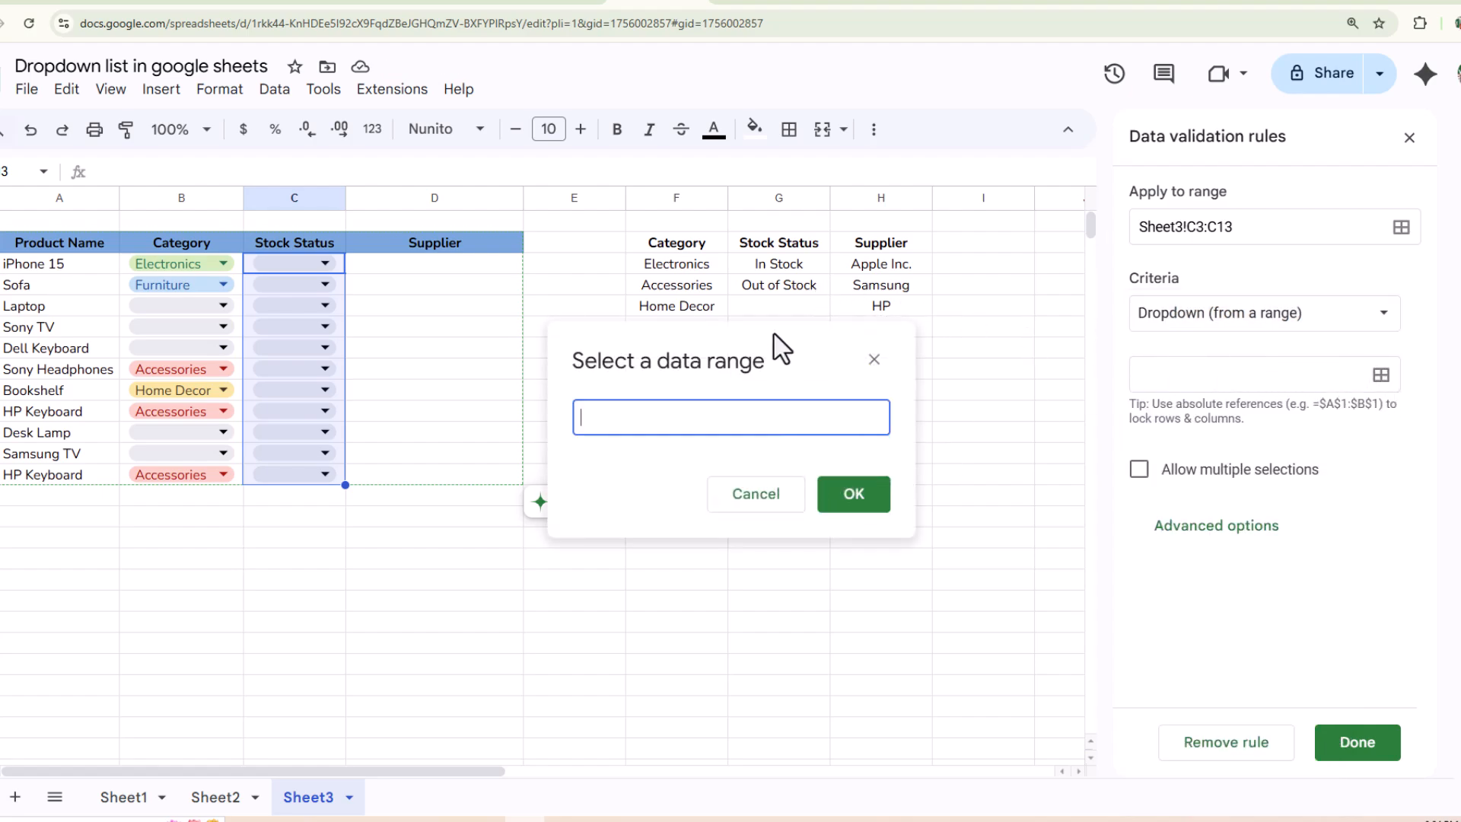
left_click_drag(778, 263, 778, 286)
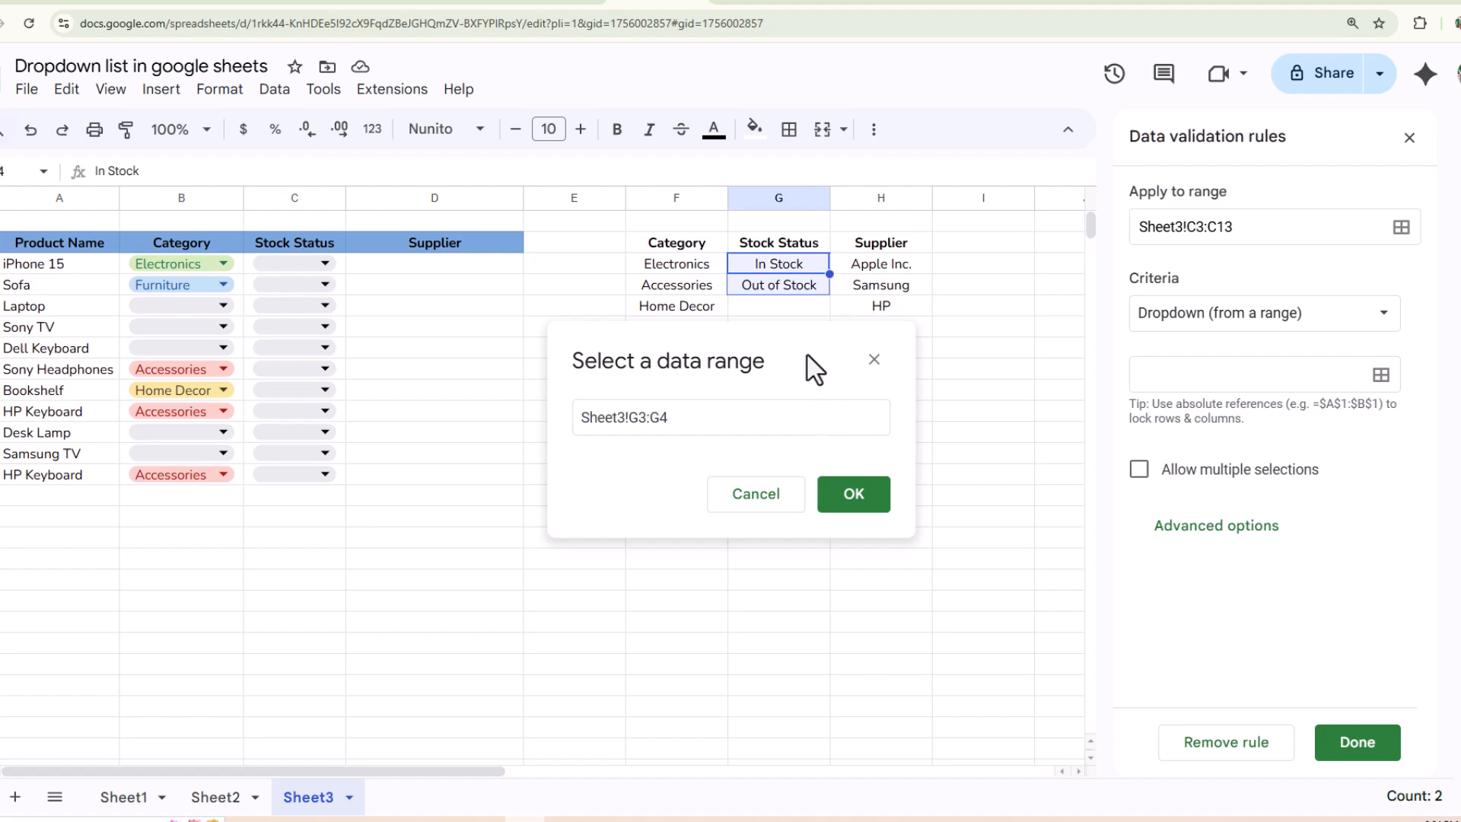
left_click(854, 495)
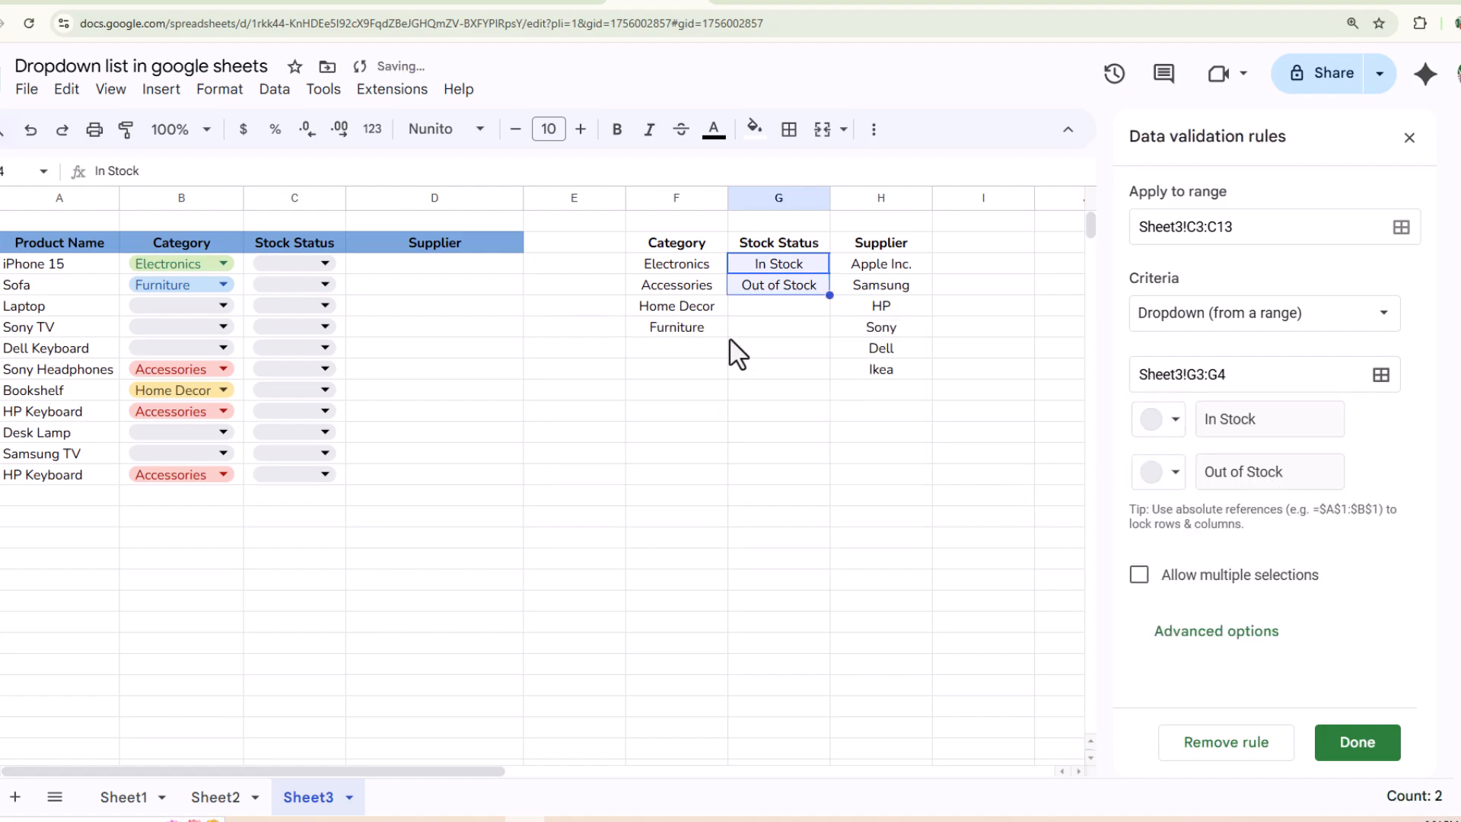
- Color the In Stock option light green and the Out of Stock option light red, and save the Stock Status rule
left_click(1172, 426)
left_click(1290, 494)
left_click(1172, 472)
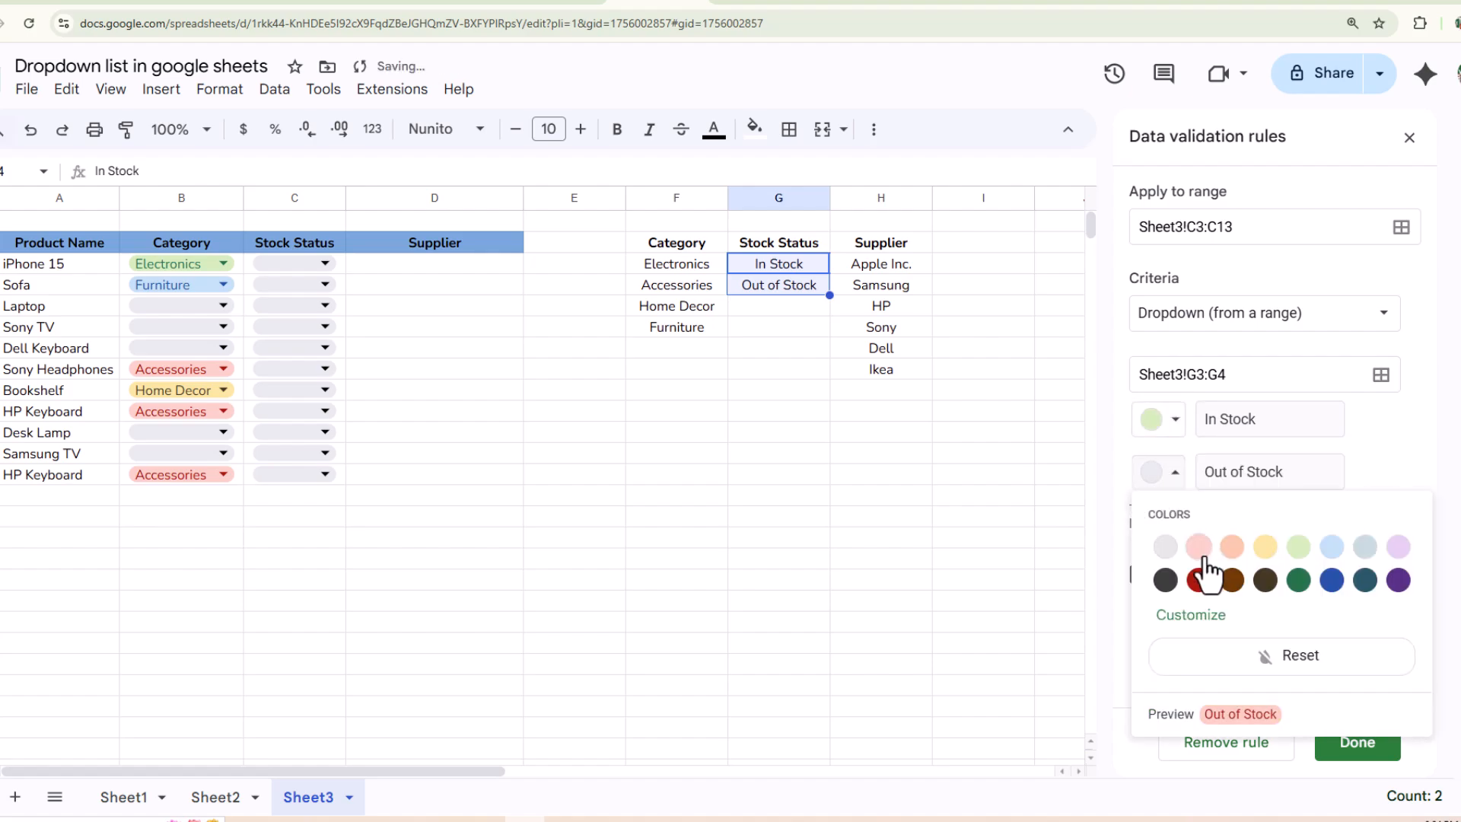
left_click(1205, 545)
left_click(1357, 744)
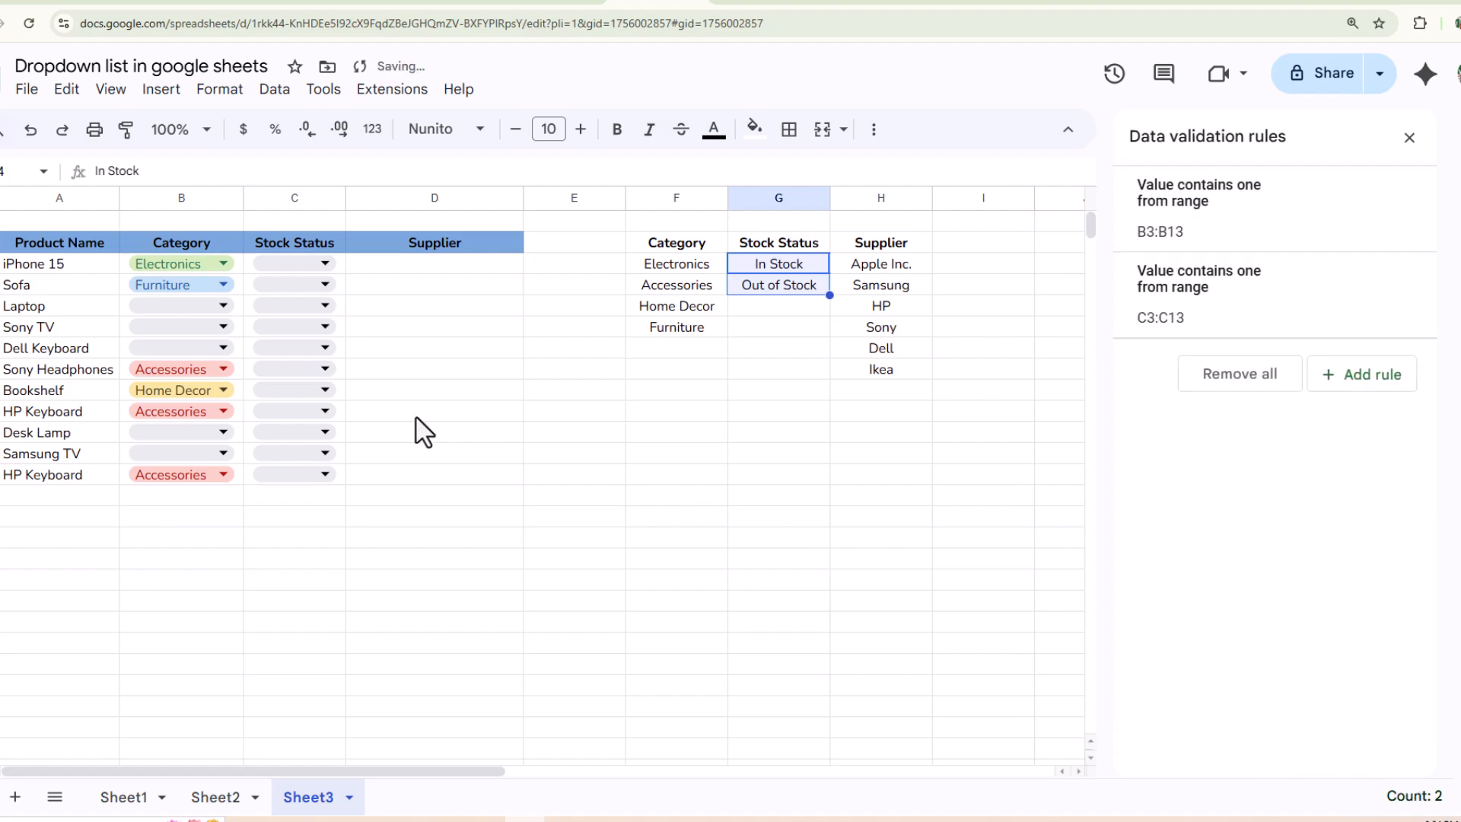
- Choose Out of Stock as the iPhone 15 stock status and In Stock for Sofa
left_click(327, 264)
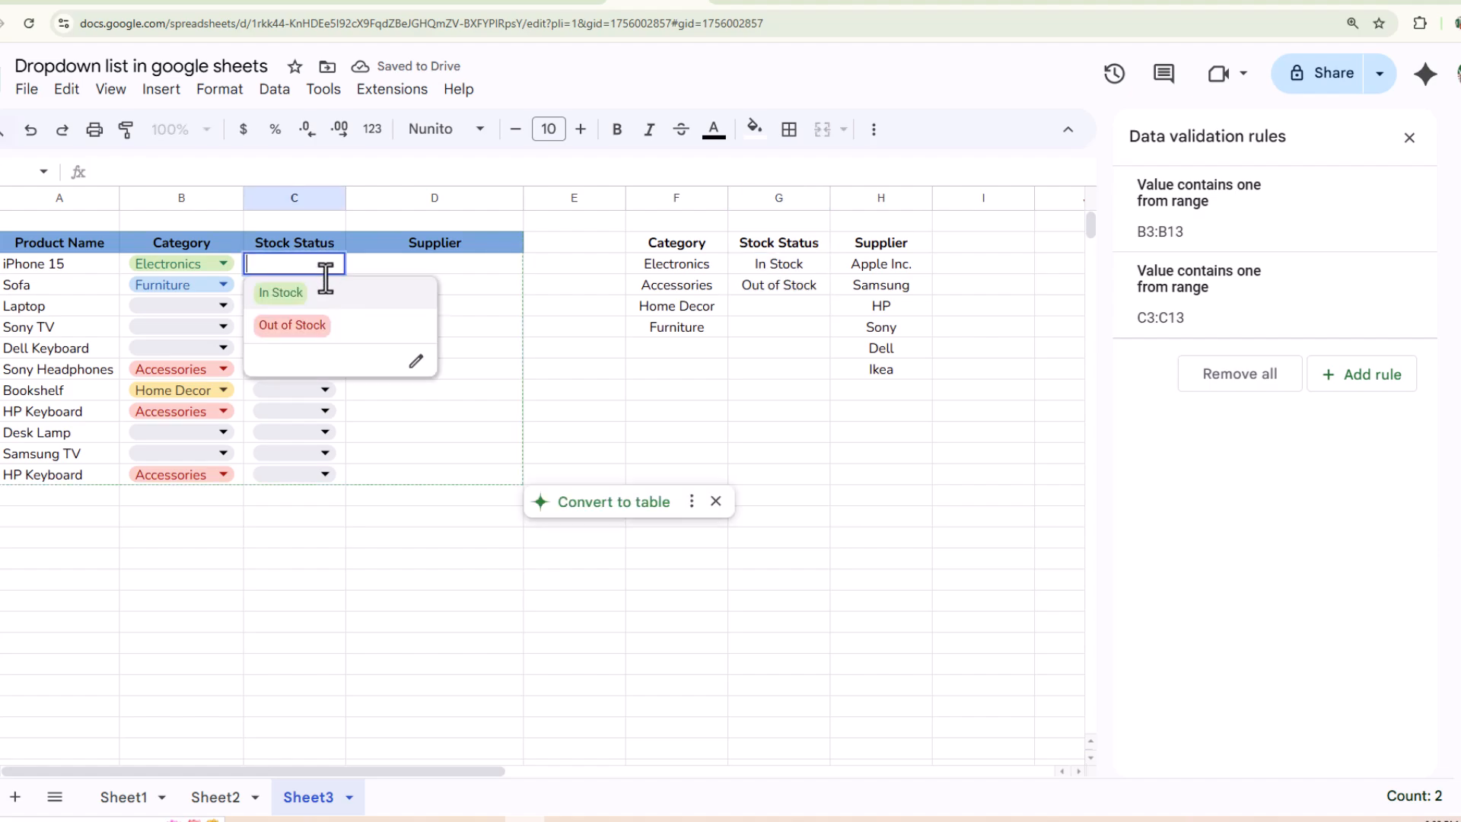
left_click(295, 329)
left_click(326, 286)
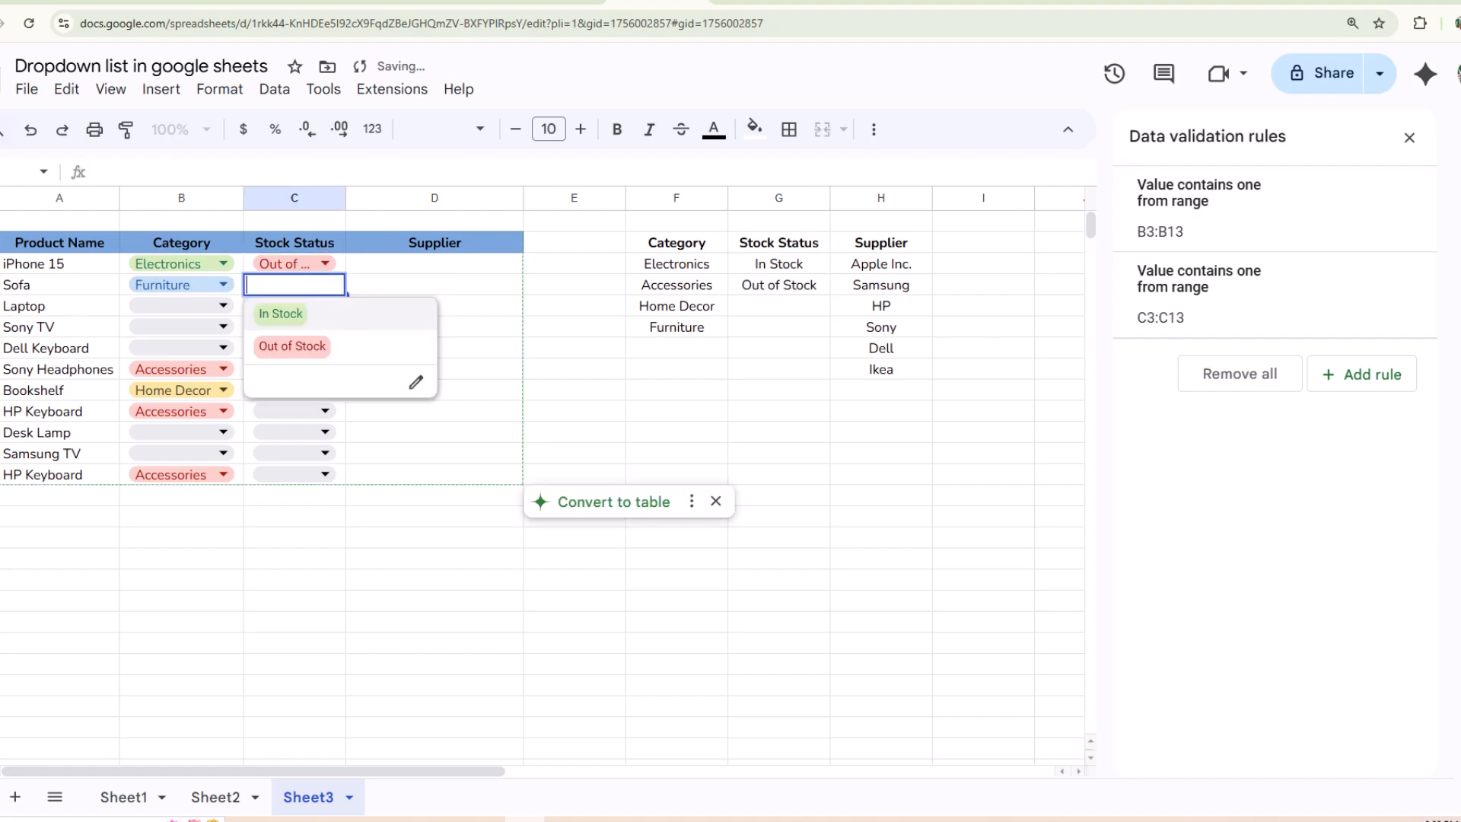
left_click(280, 315)
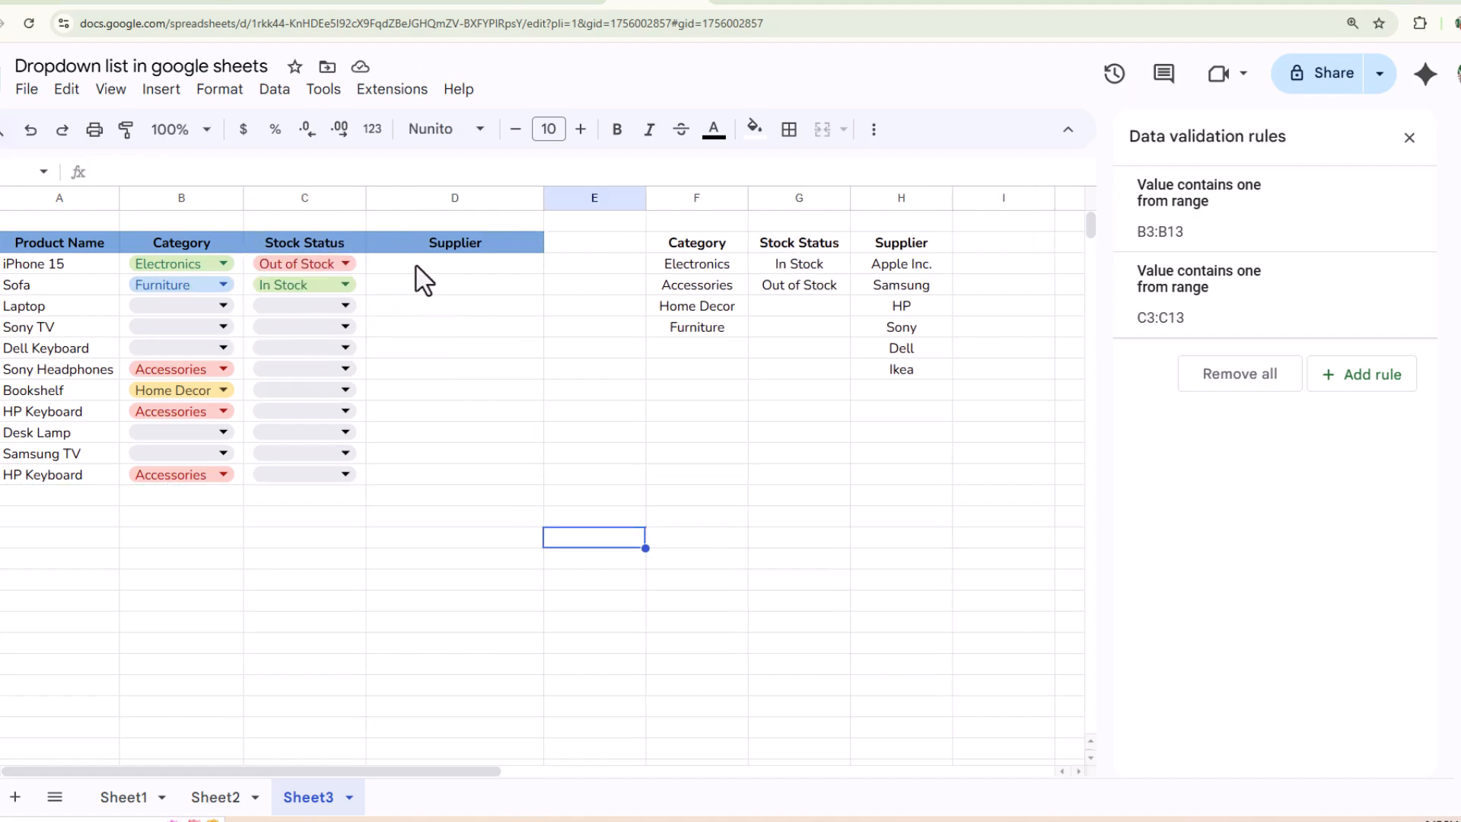
- Add a data validation rule to the Supplier cells D3:D13 with the criteria Dropdown (from a range)
left_click_drag(417, 268, 406, 474)
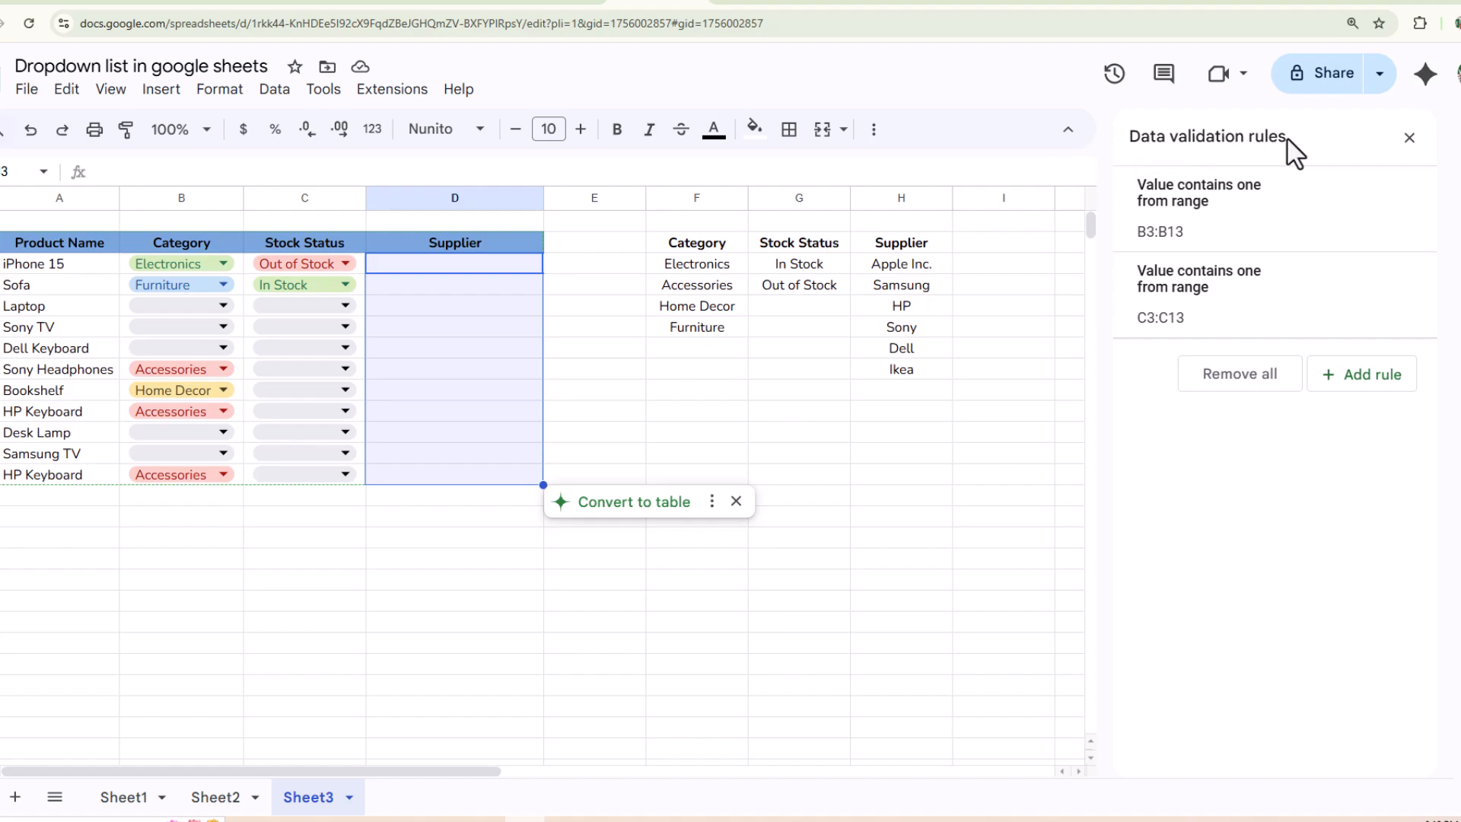
left_click(1310, 372)
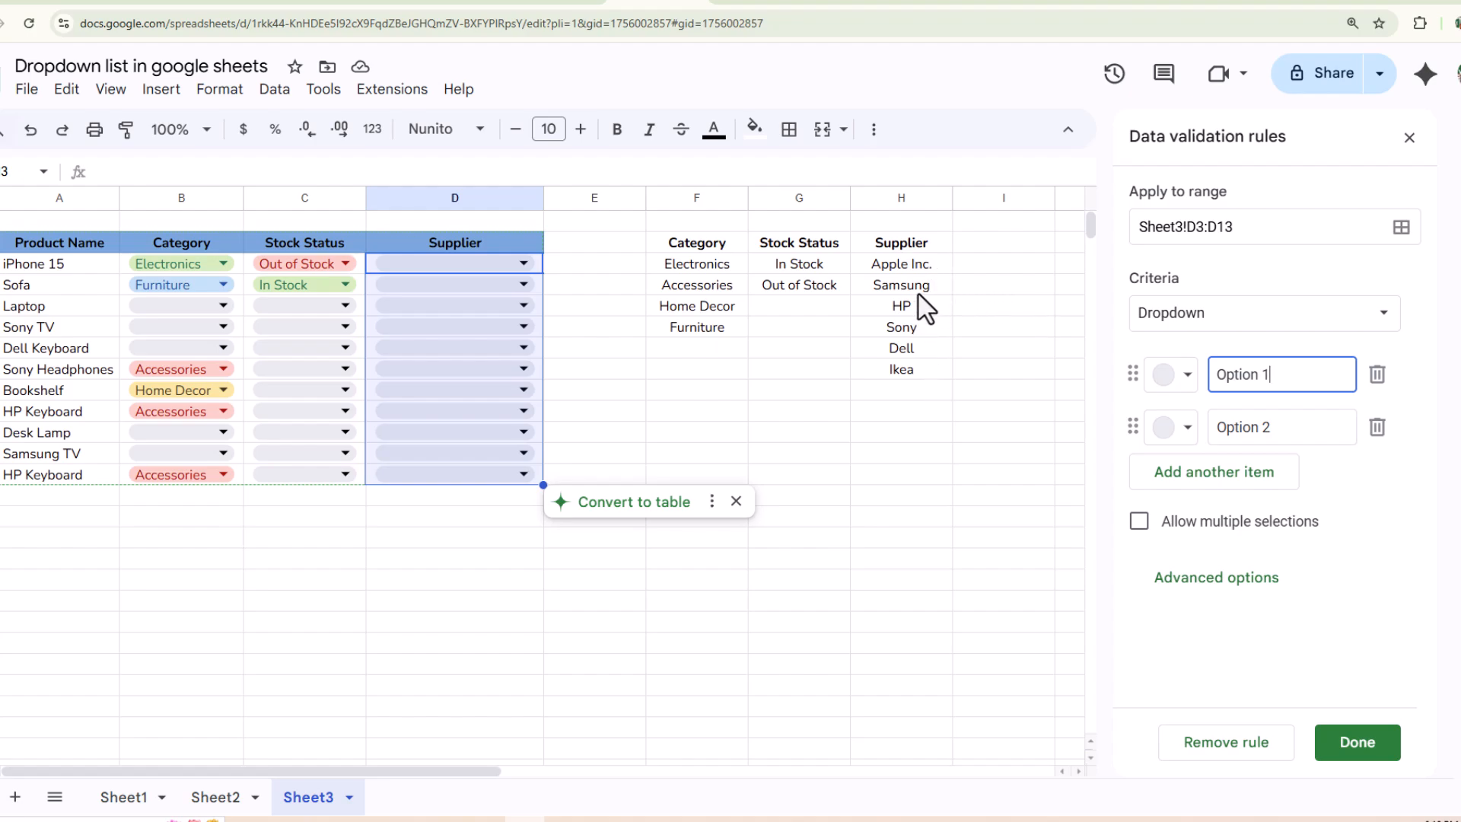
left_click(1380, 314)
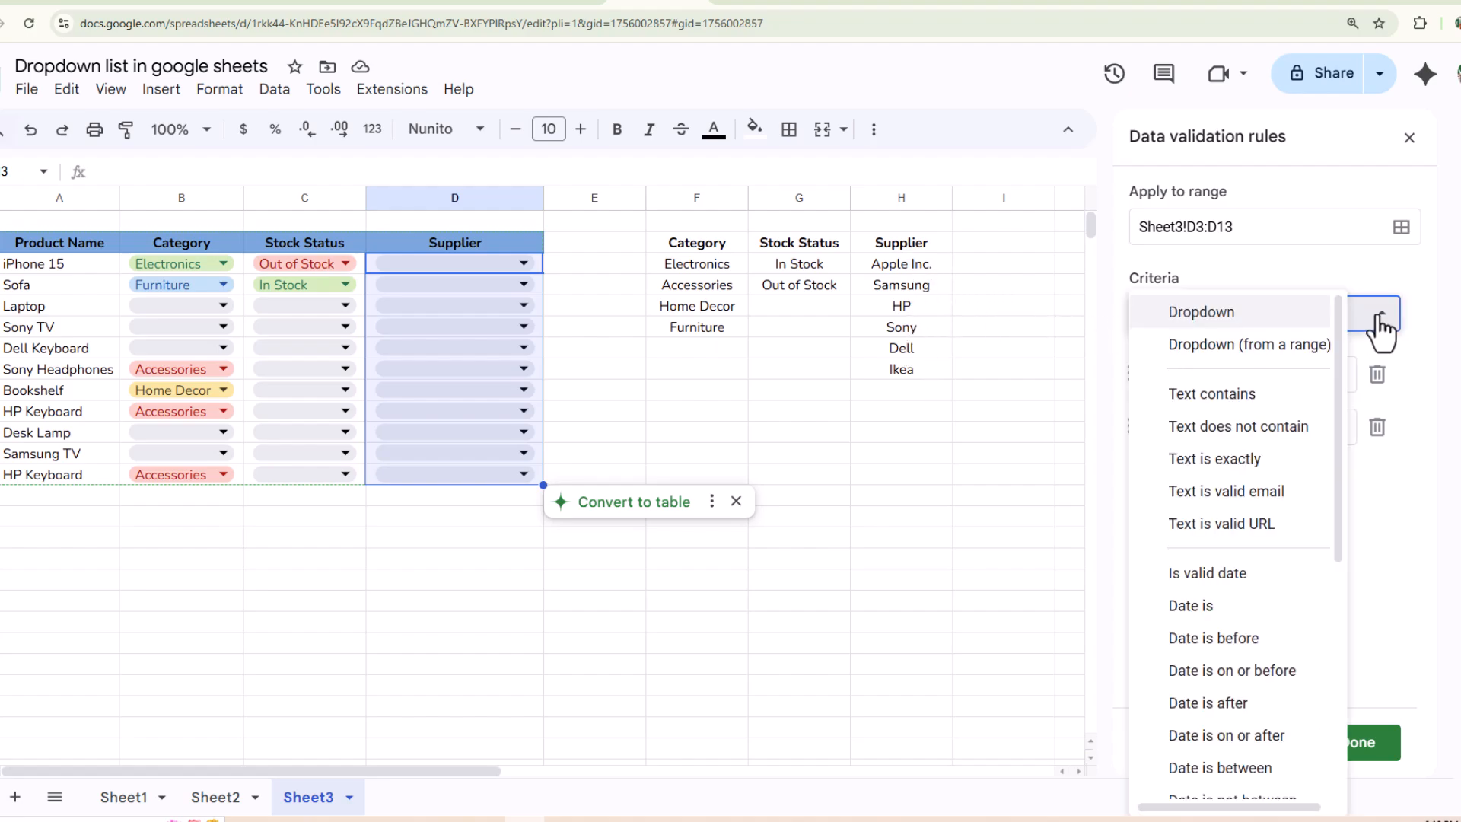
left_click(1259, 346)
- Use the supplier list in Sheet3!H3:H8 as the Supplier dropdown's source range
left_click(1381, 374)
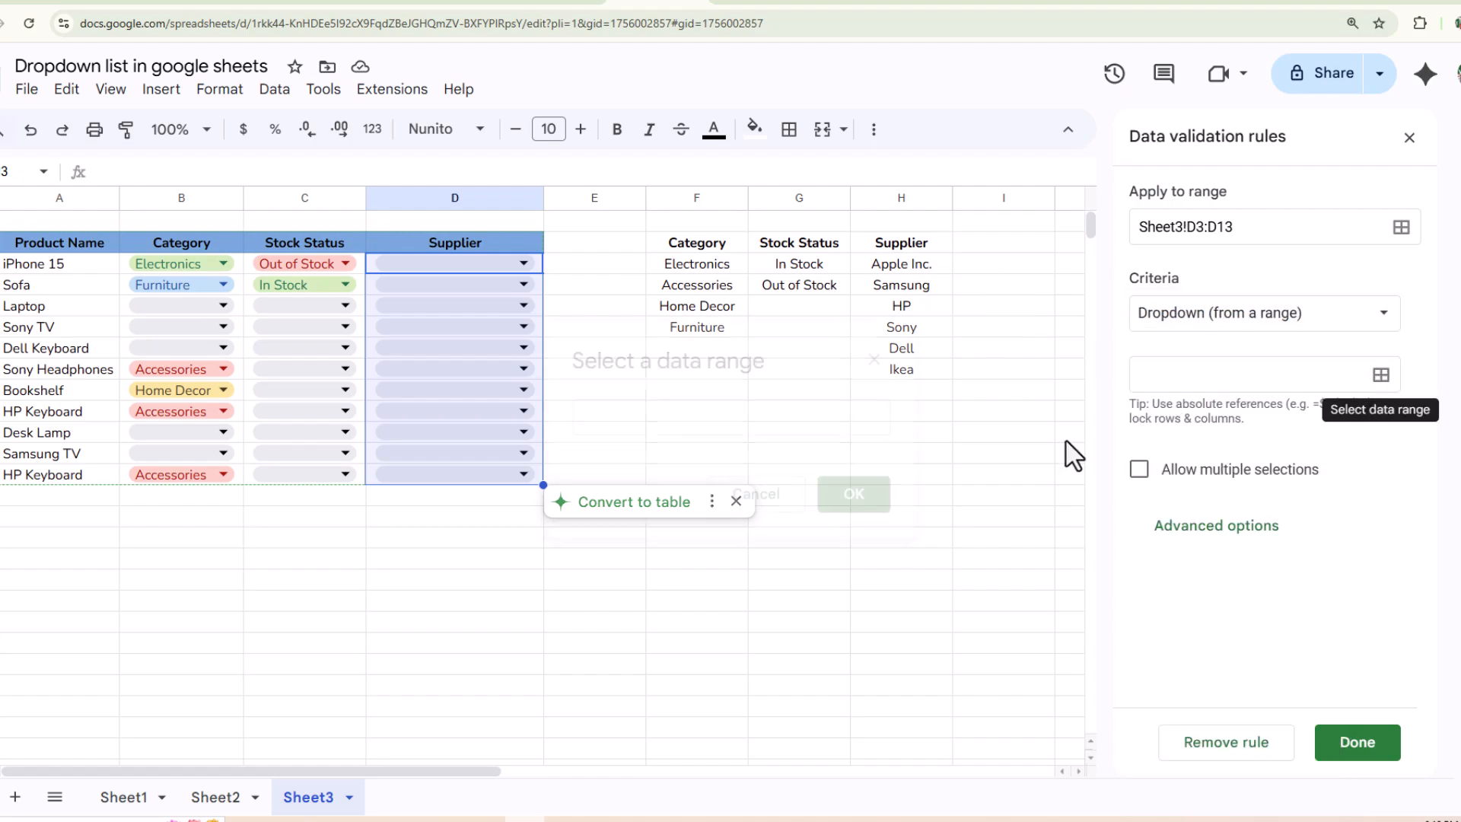
left_click_drag(776, 362, 541, 452)
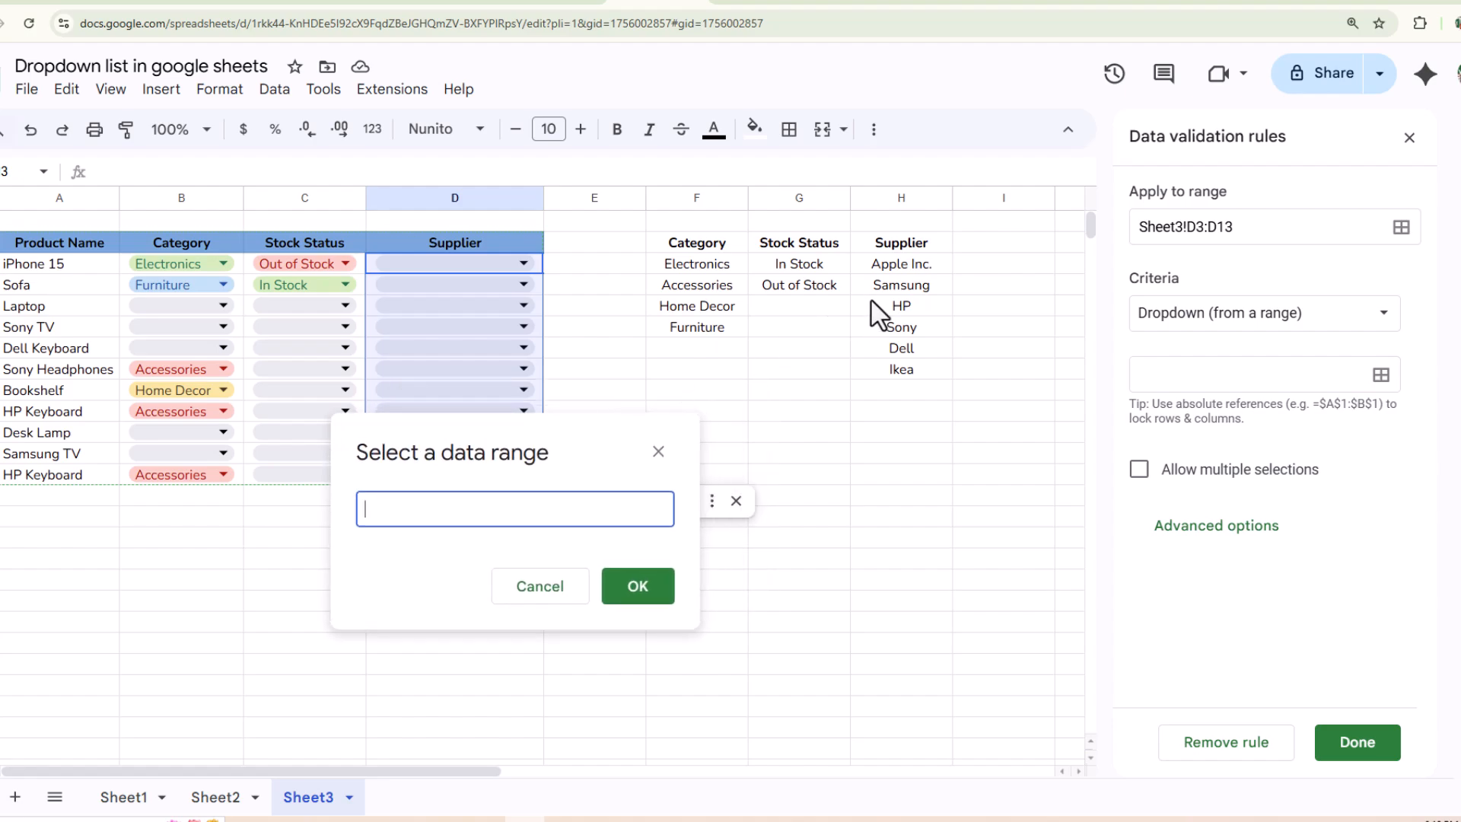
left_click_drag(901, 263, 901, 369)
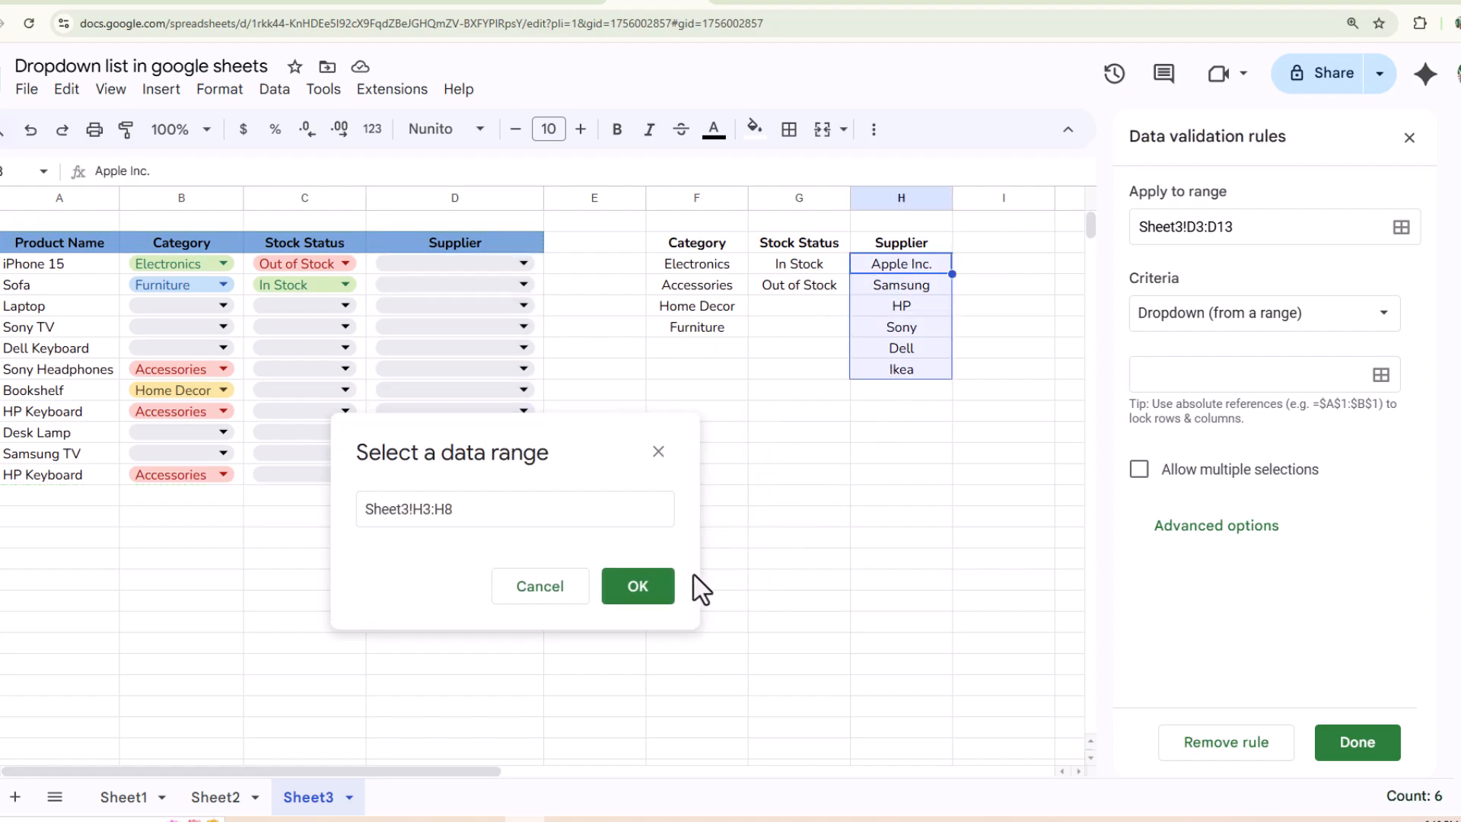
left_click(628, 593)
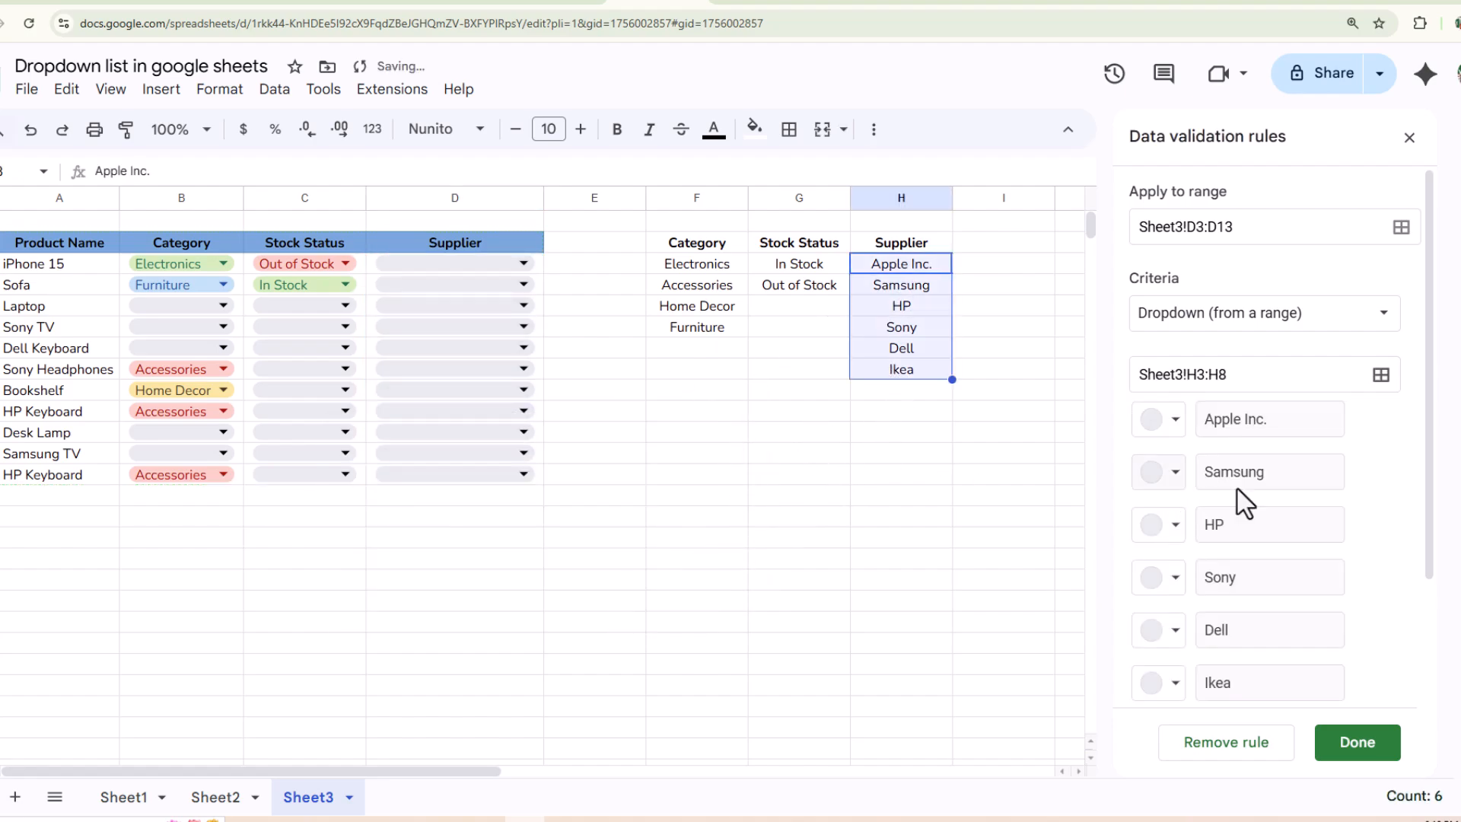
- Try the Arrow and Plain text display styles in the Supplier rule's advanced options, and set the style back to Chip
scroll(1297, 475, "down", 2)
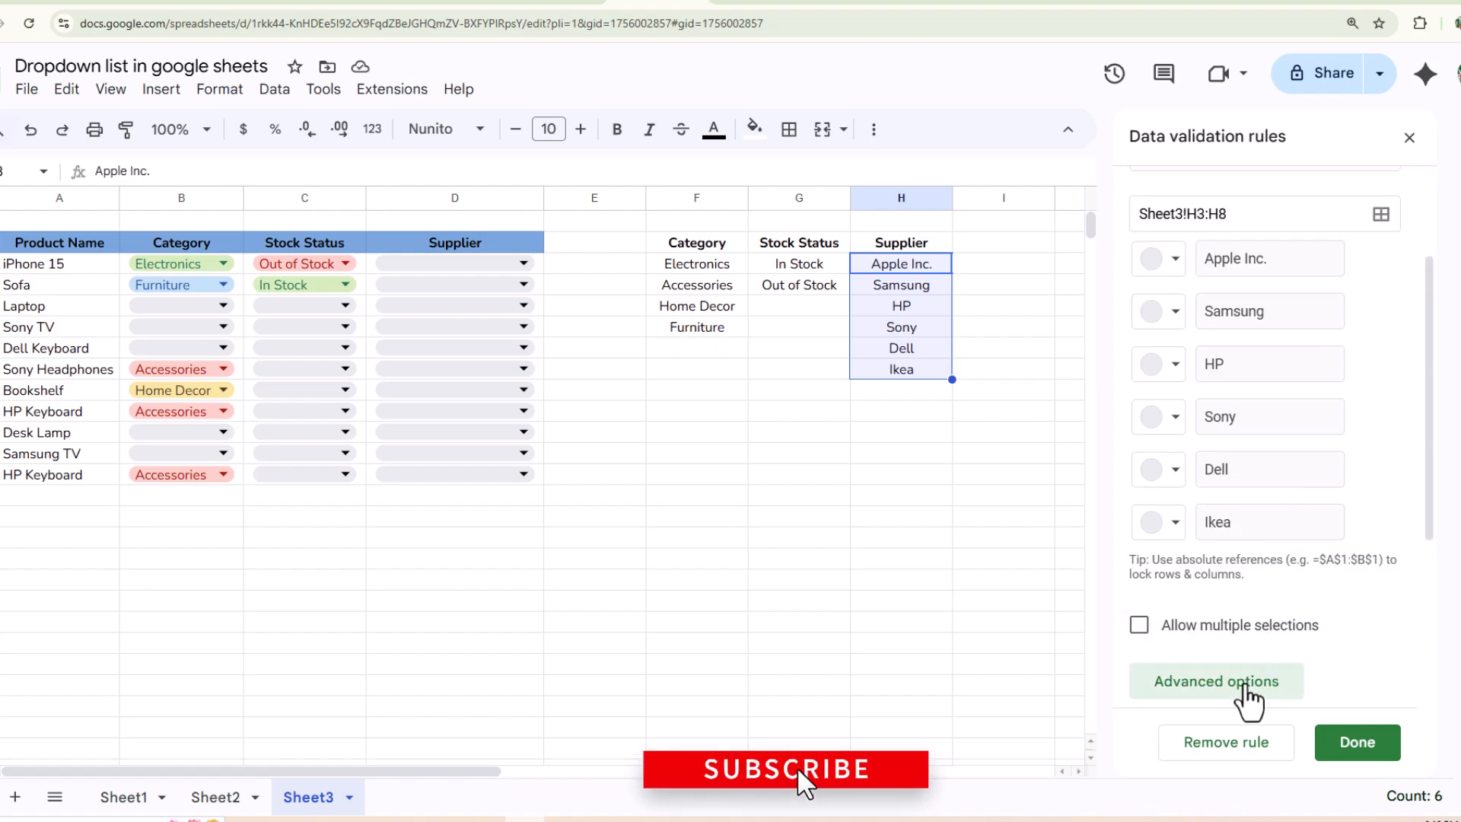
left_click(1245, 683)
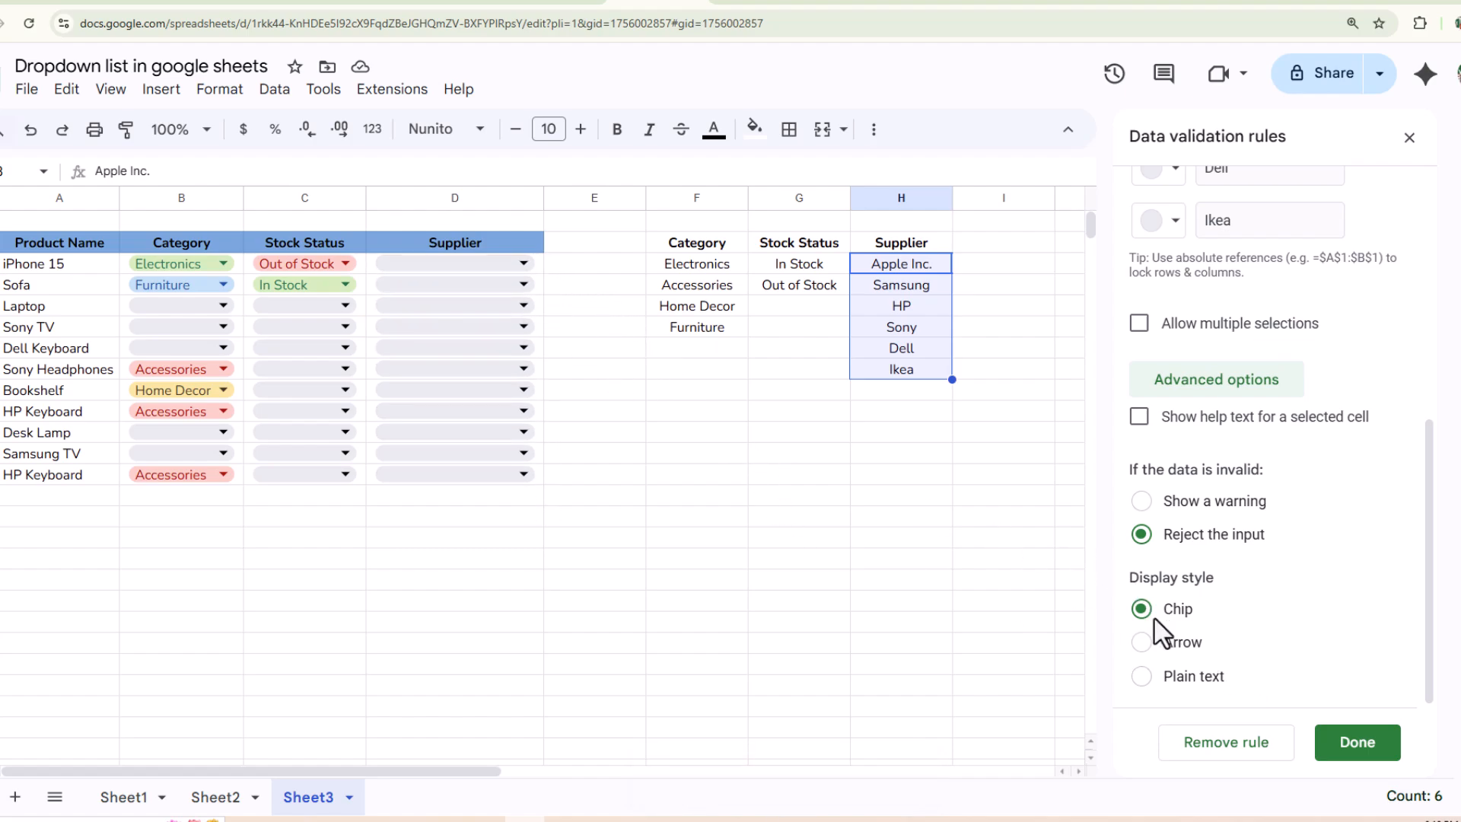
left_click(1144, 643)
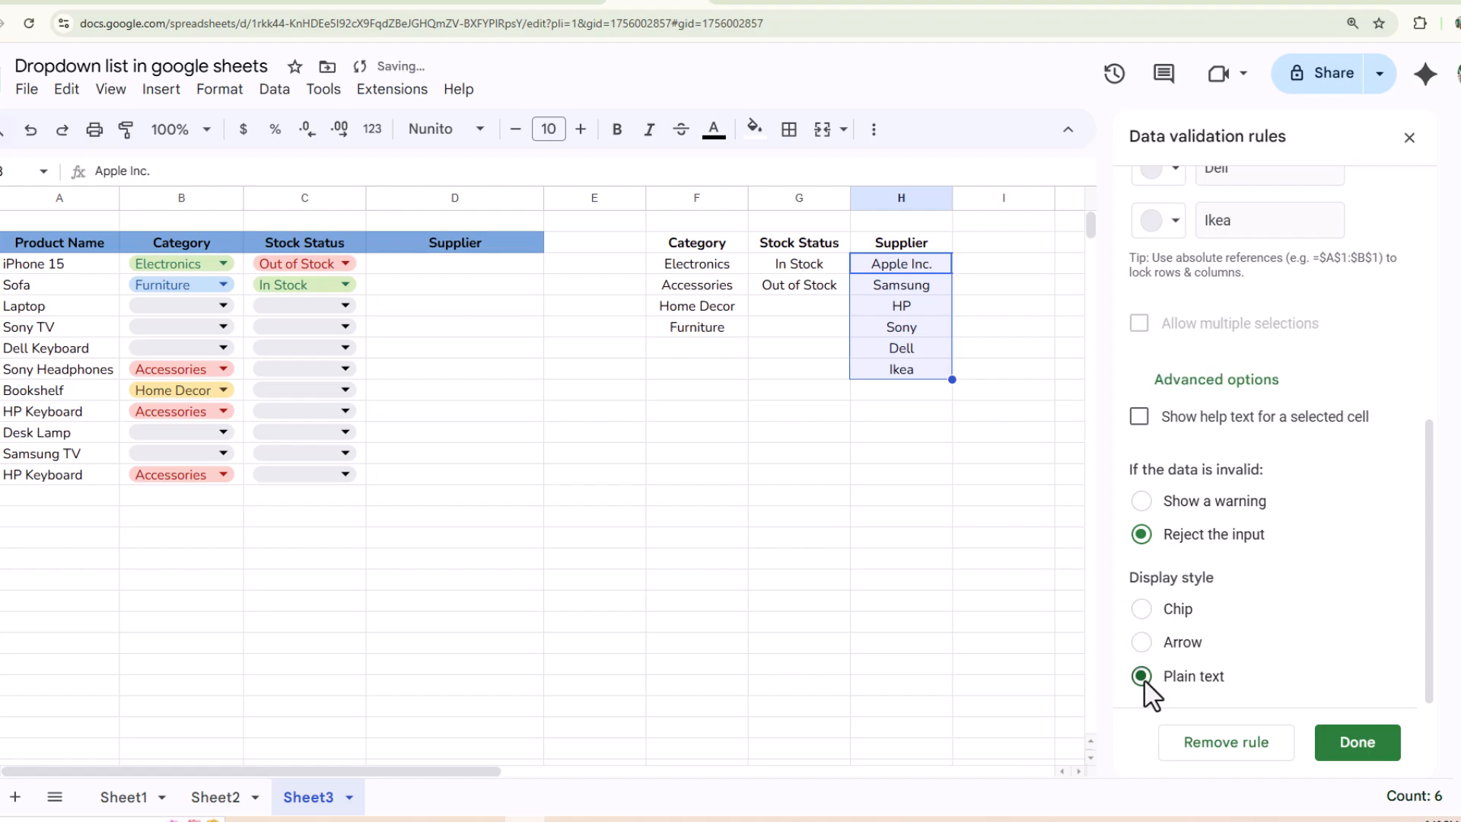
left_click(1142, 611)
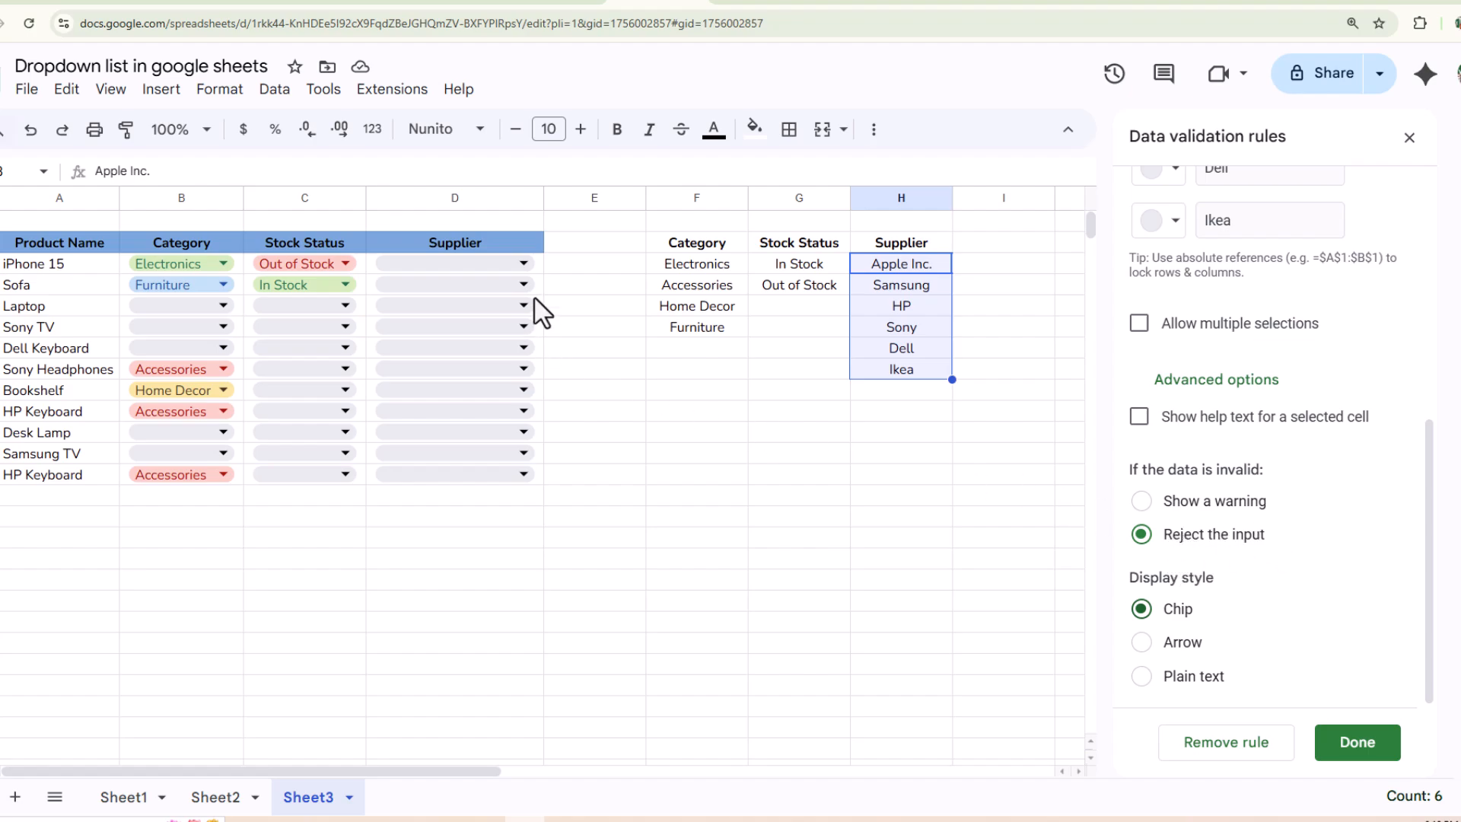
- Look through the iPhone 15 supplier options, and try to enter the unlisted supplier "dred" for Sofa in D4
left_click(523, 263)
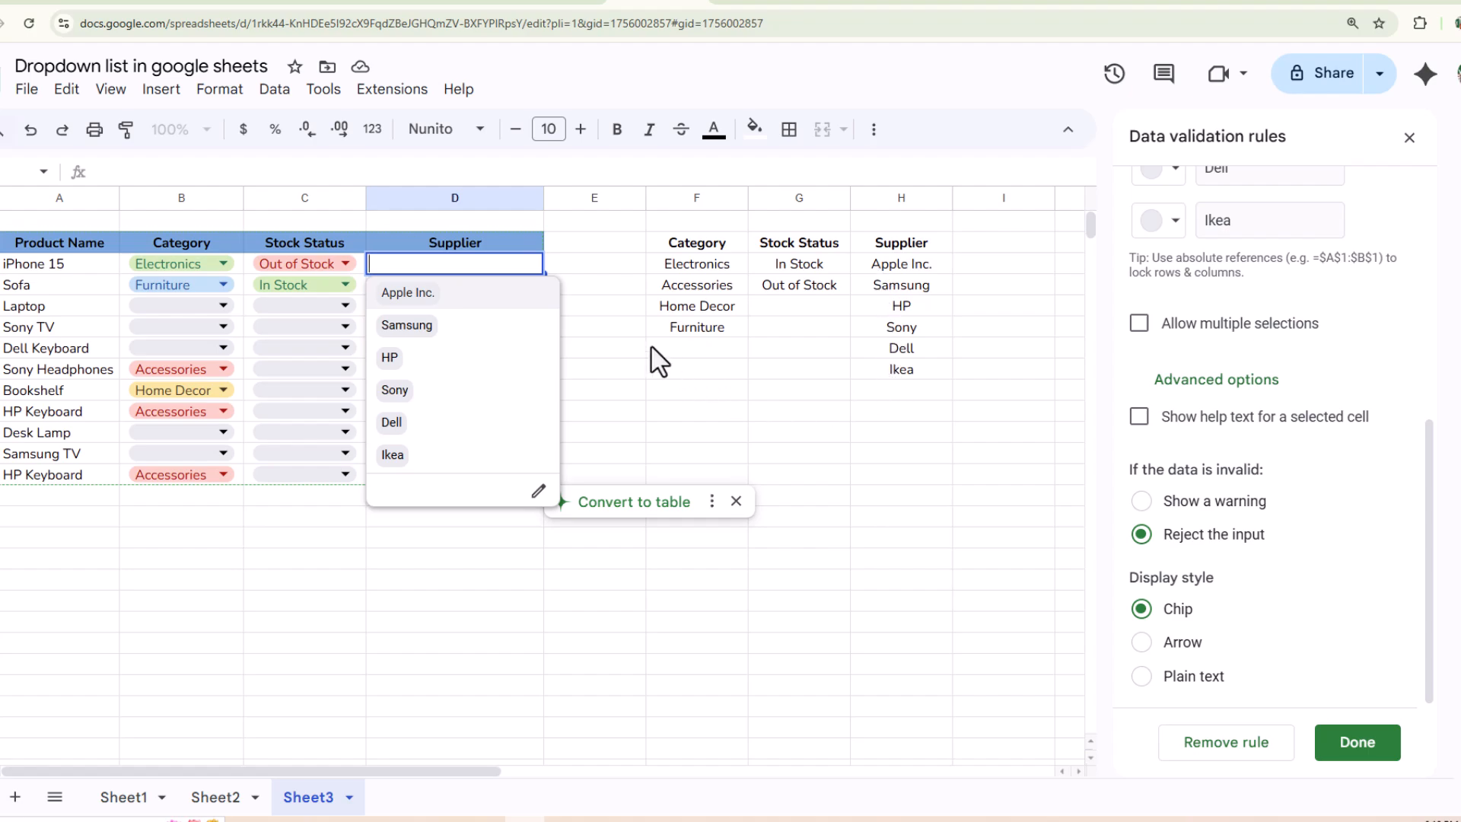
left_click(620, 327)
left_click(466, 285)
type("dred")
key("Return")
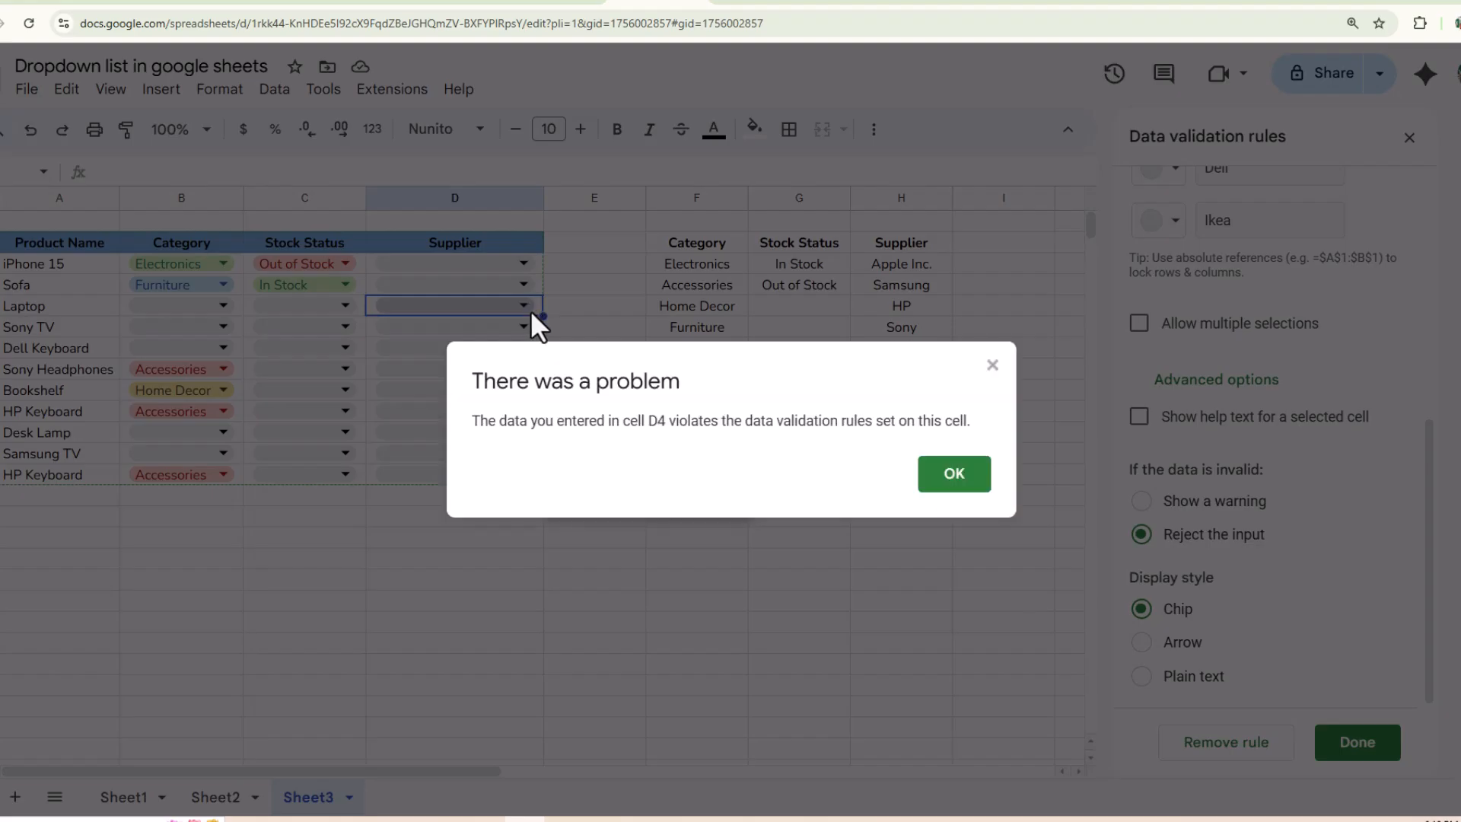
left_click(954, 473)
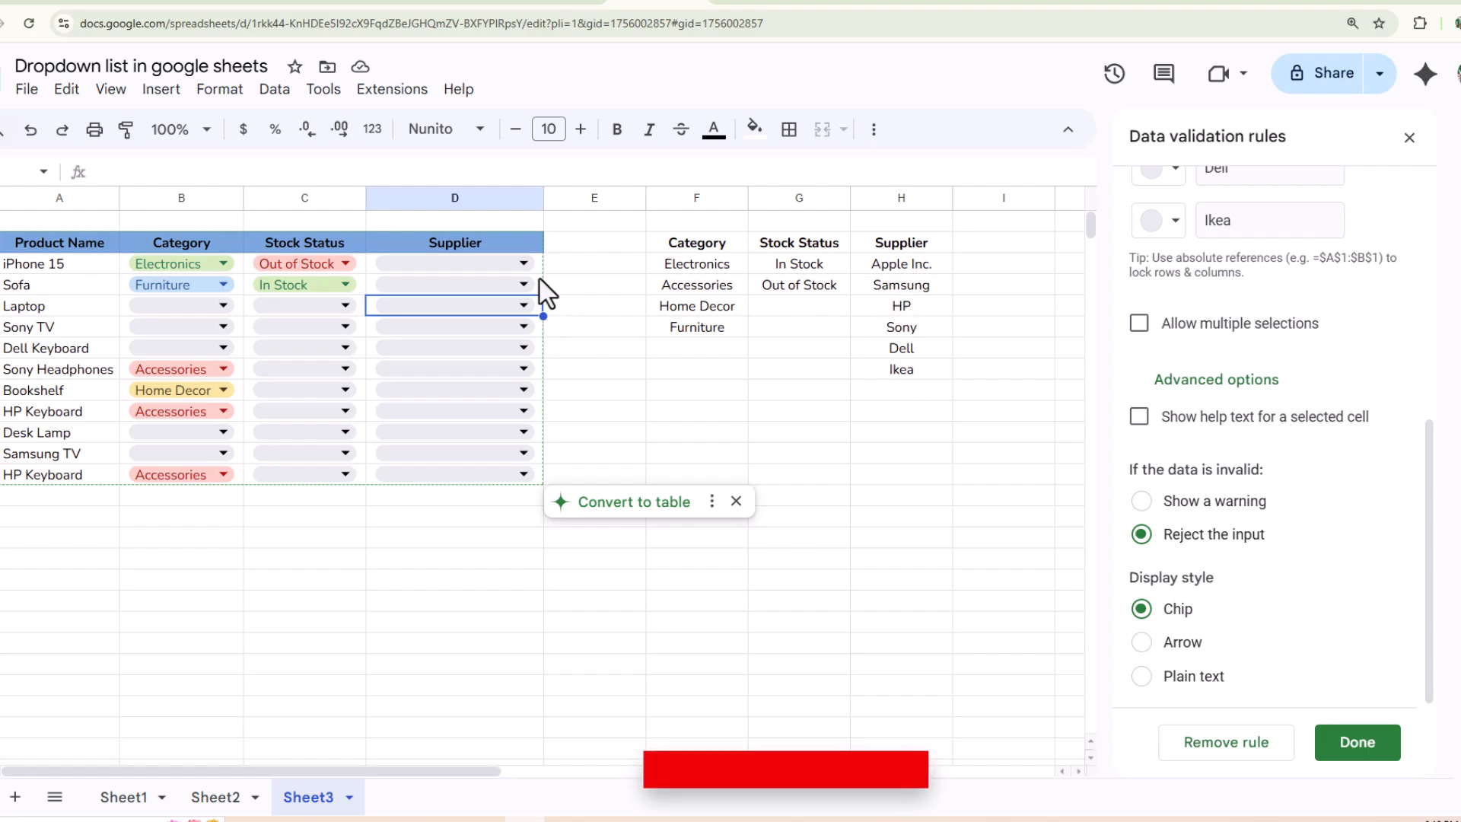
- Set the Supplier rule to show a warning for invalid data, and test it with "eeddd" as the Laptop supplier
left_click(1141, 502)
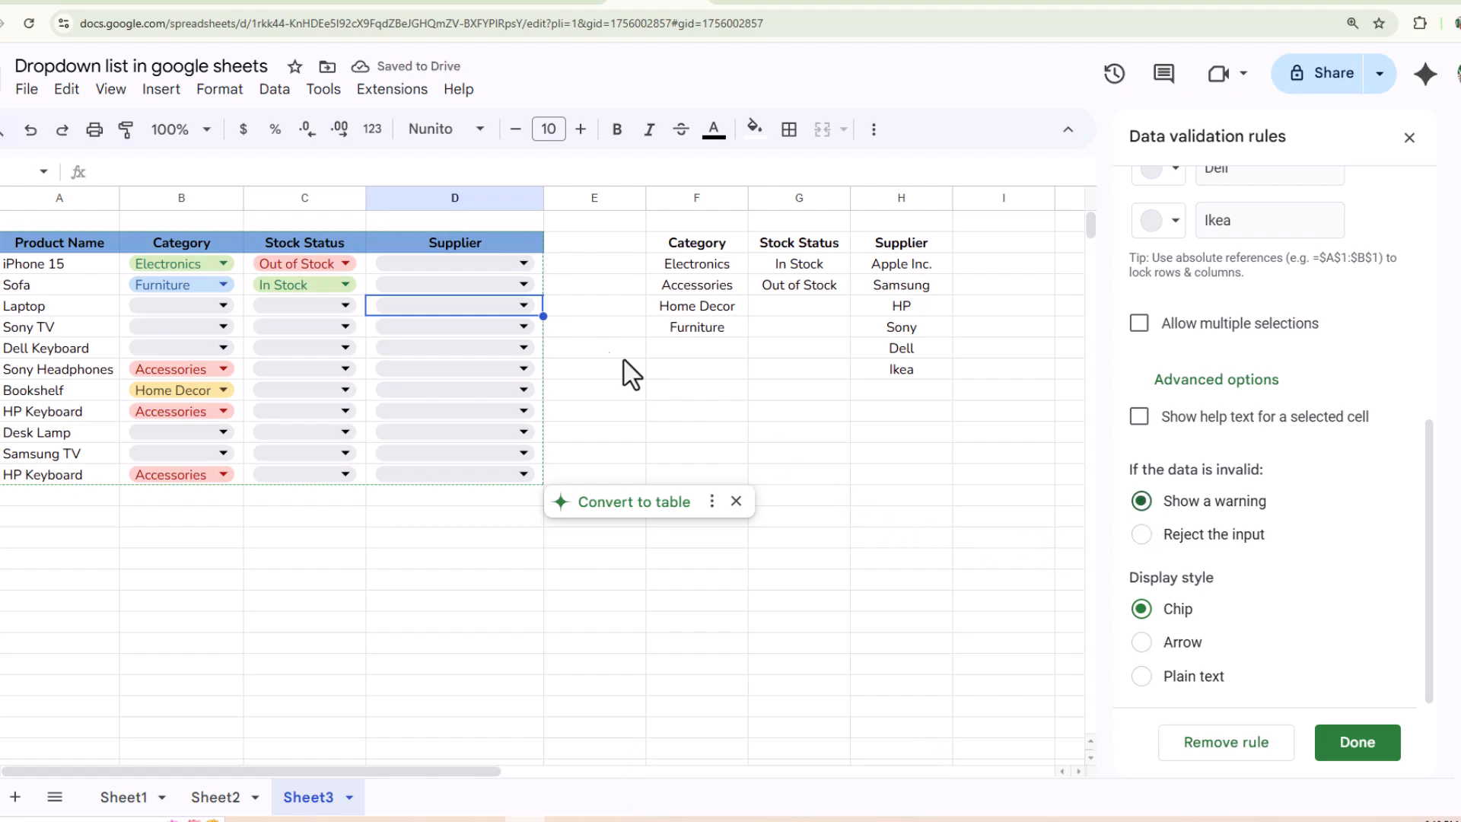
left_click(483, 308)
type("eeddd")
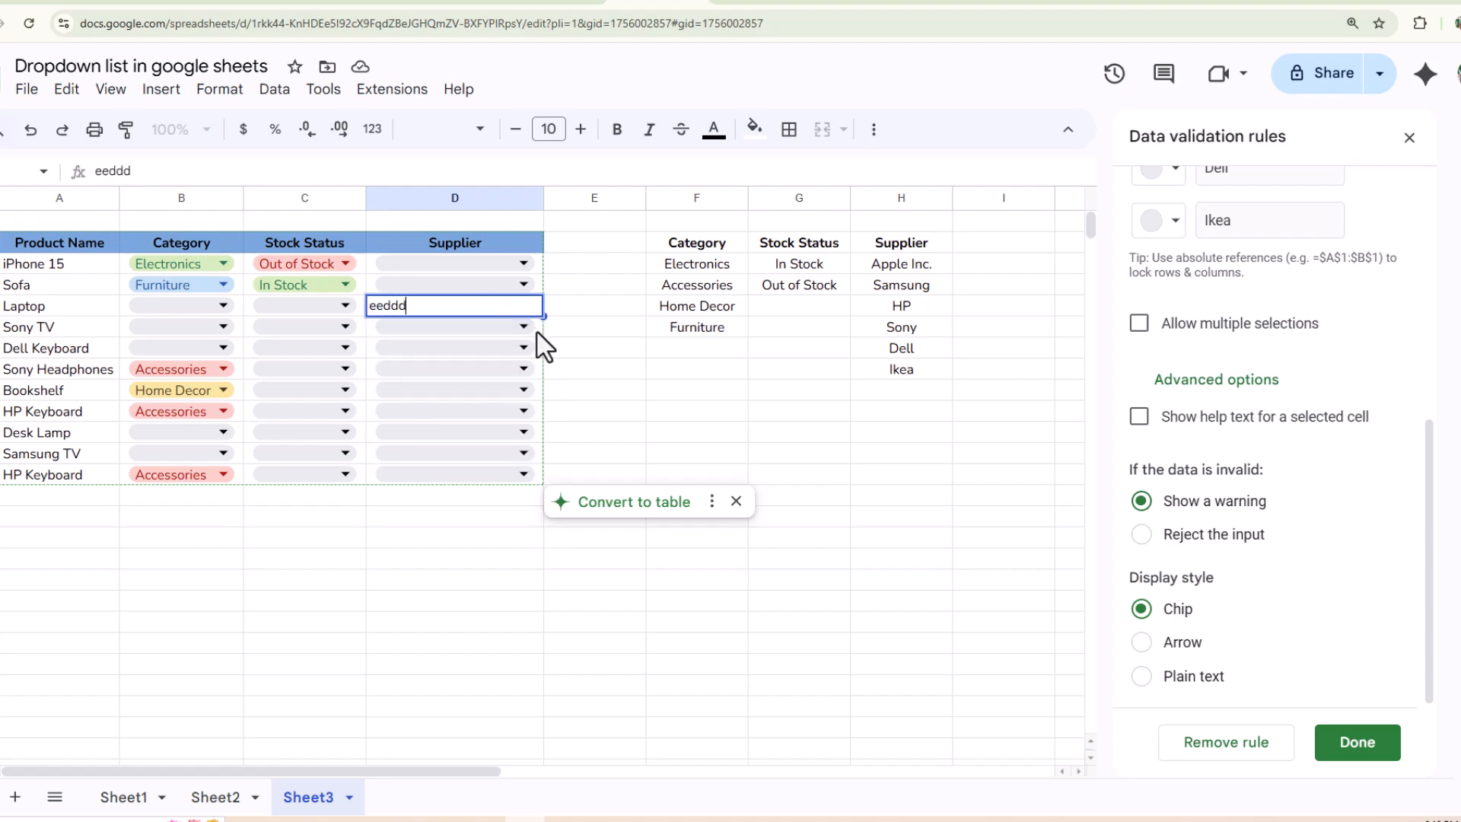
key("Tab")
mouse_move(540, 304)
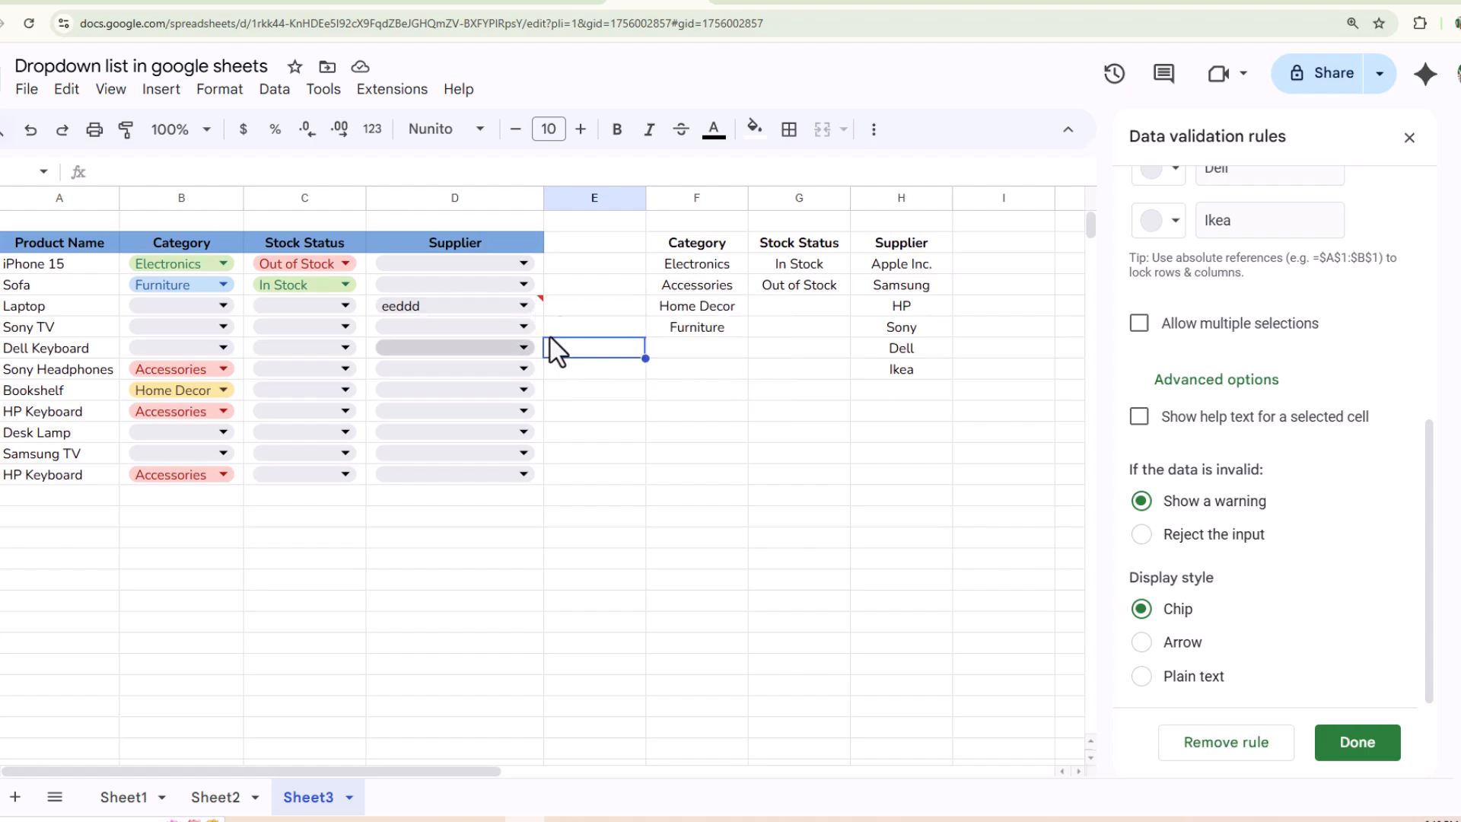
- Set the Supplier rule for D3:D13 to reject invalid input, and save the rule
left_click(535, 265)
left_click(531, 475, "shift")
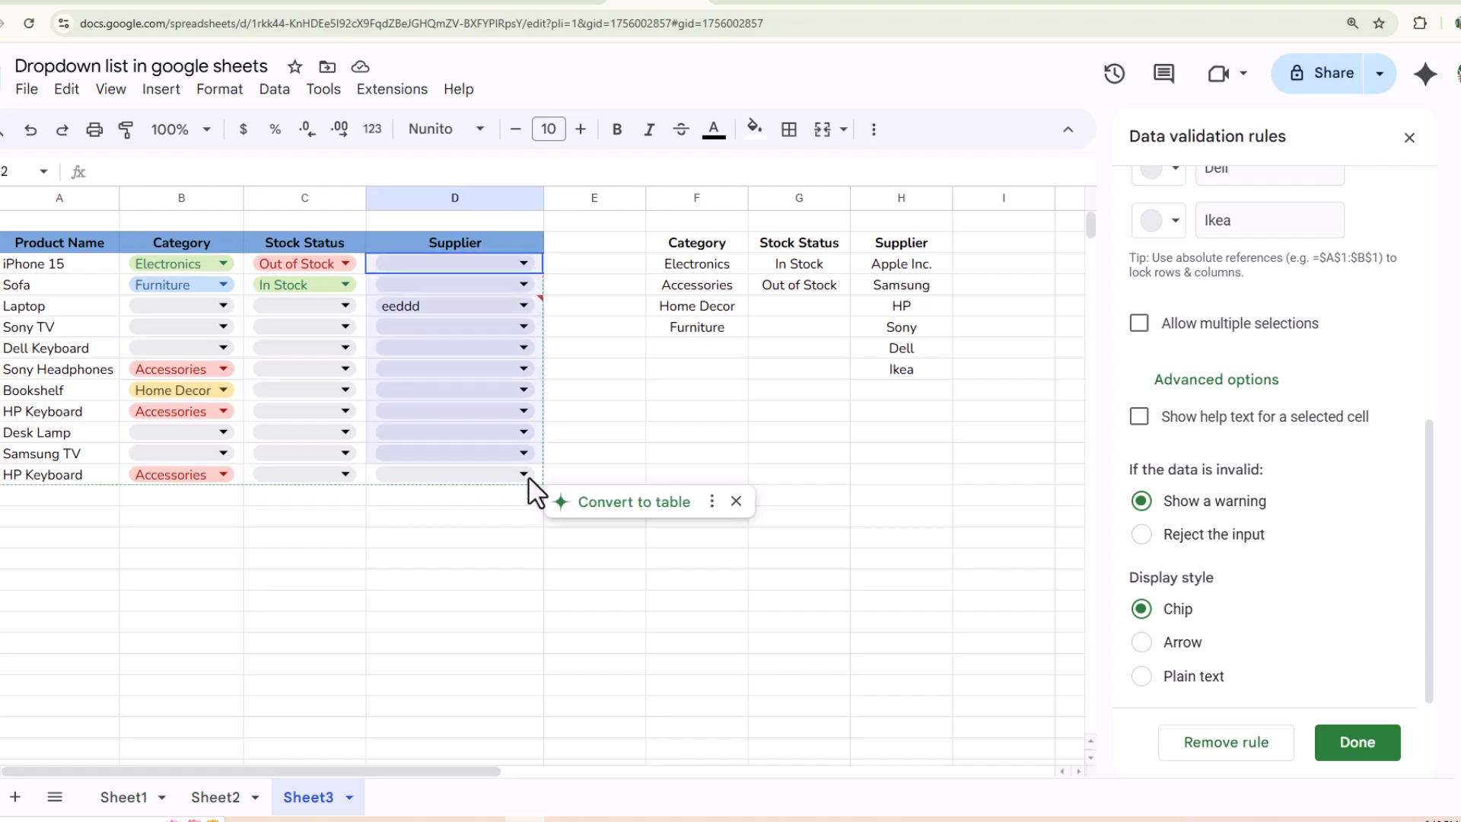
left_click(1141, 534)
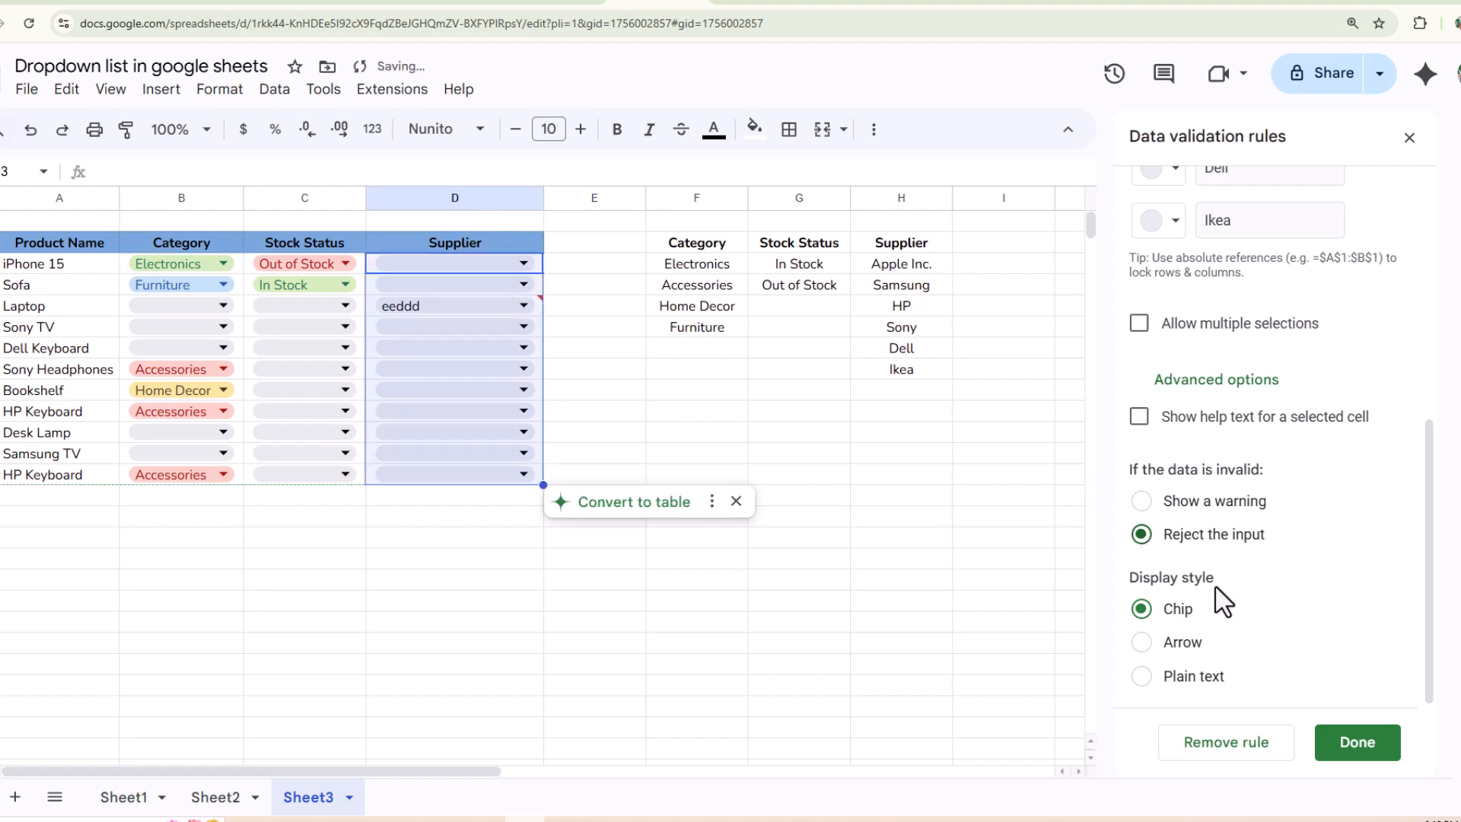
left_click(1344, 742)
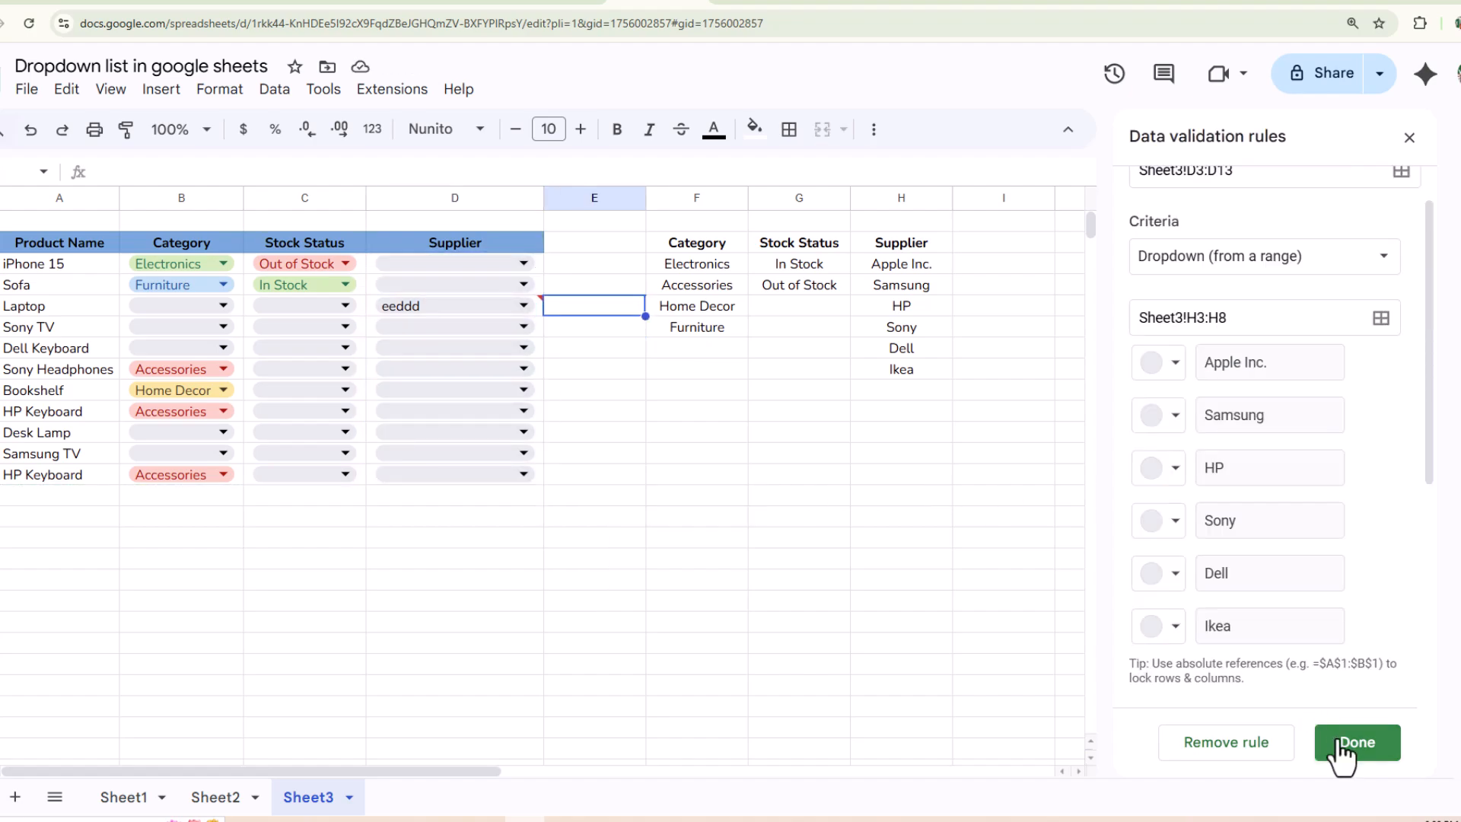
- Choose Apple Inc. as the iPhone 15 supplier and Ikea as the Sofa supplier
left_click(523, 263)
left_click(454, 297)
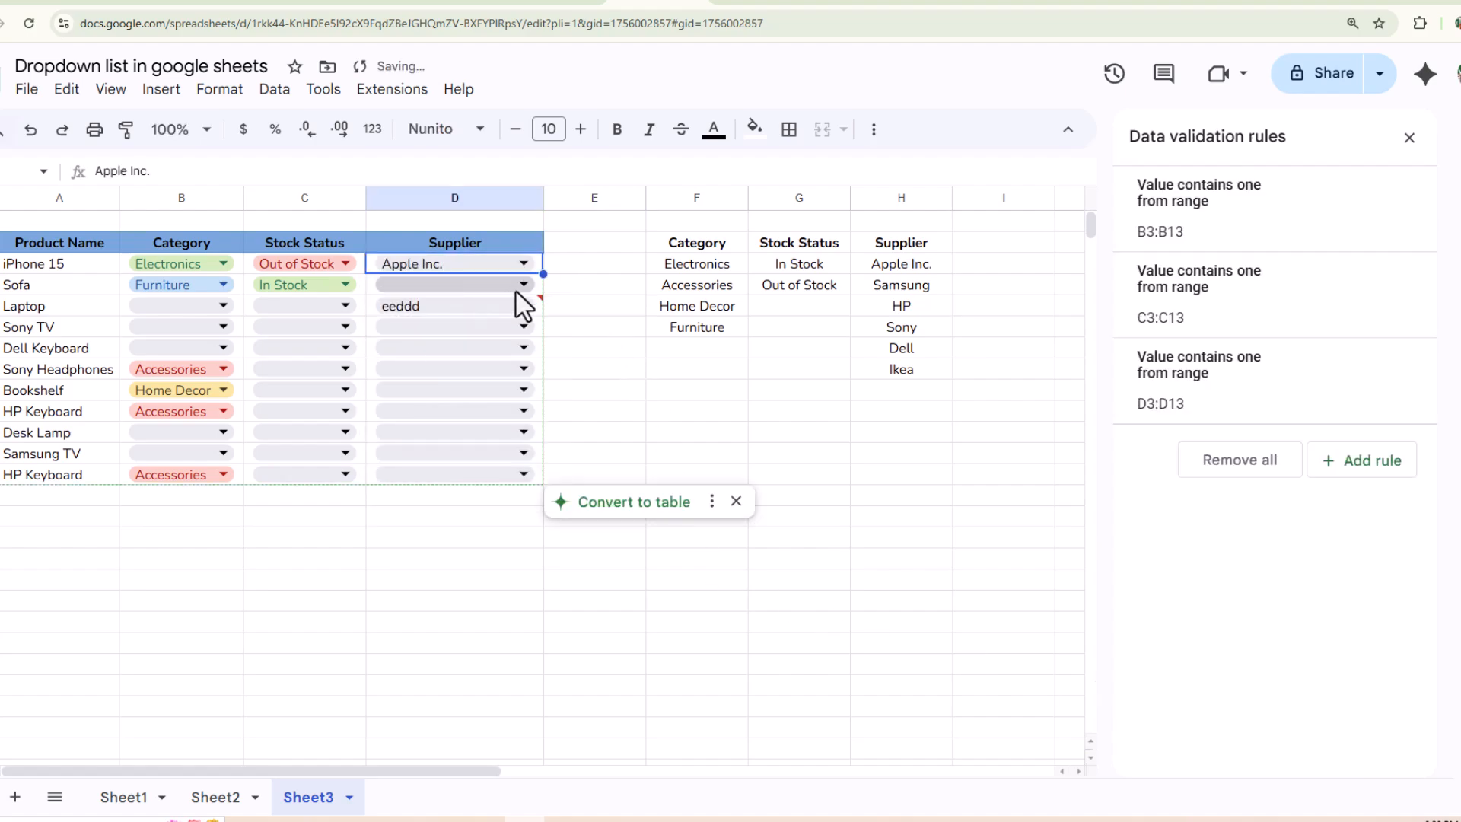
left_click(523, 286)
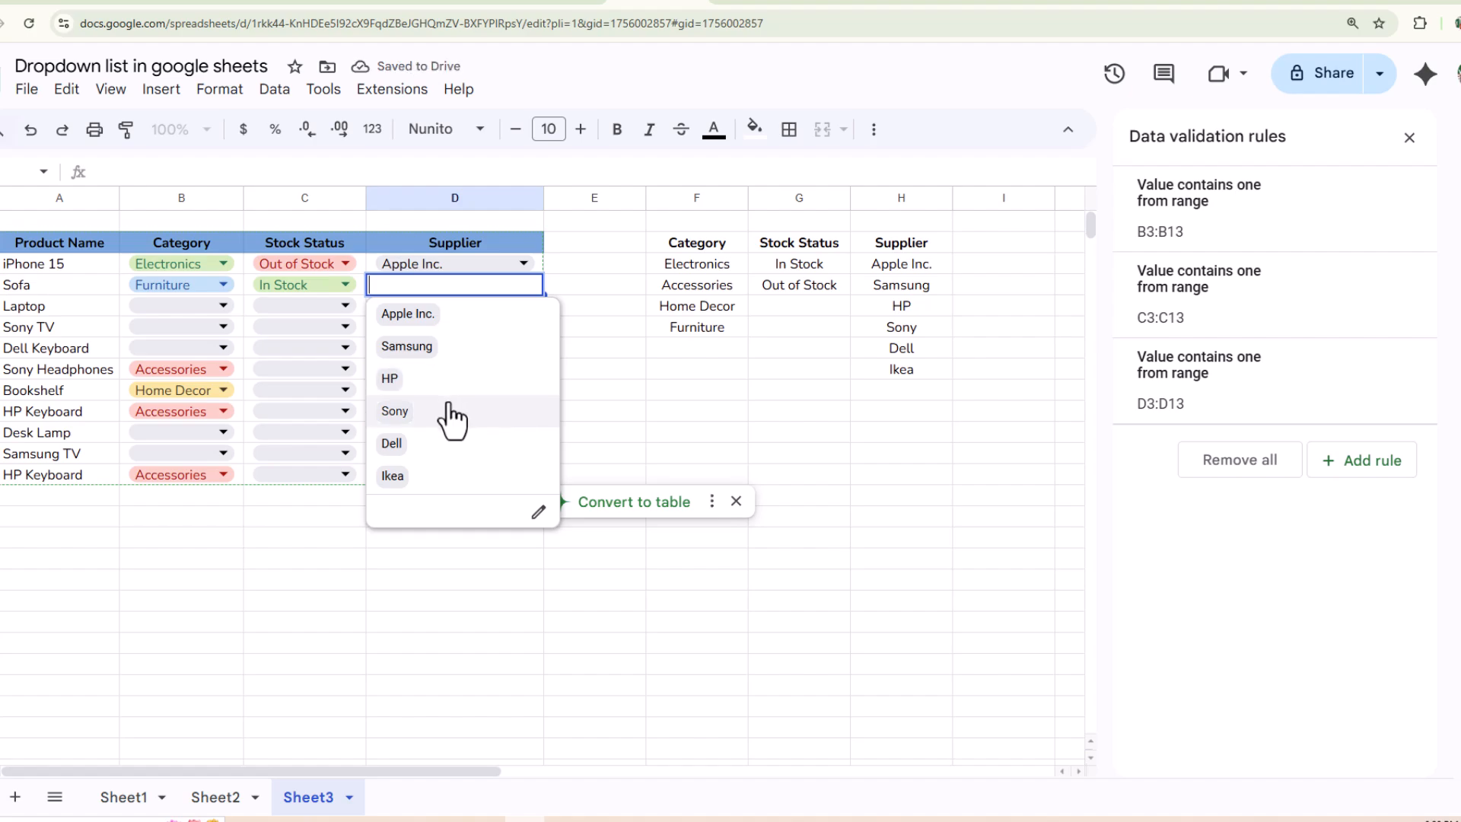
left_click(423, 477)
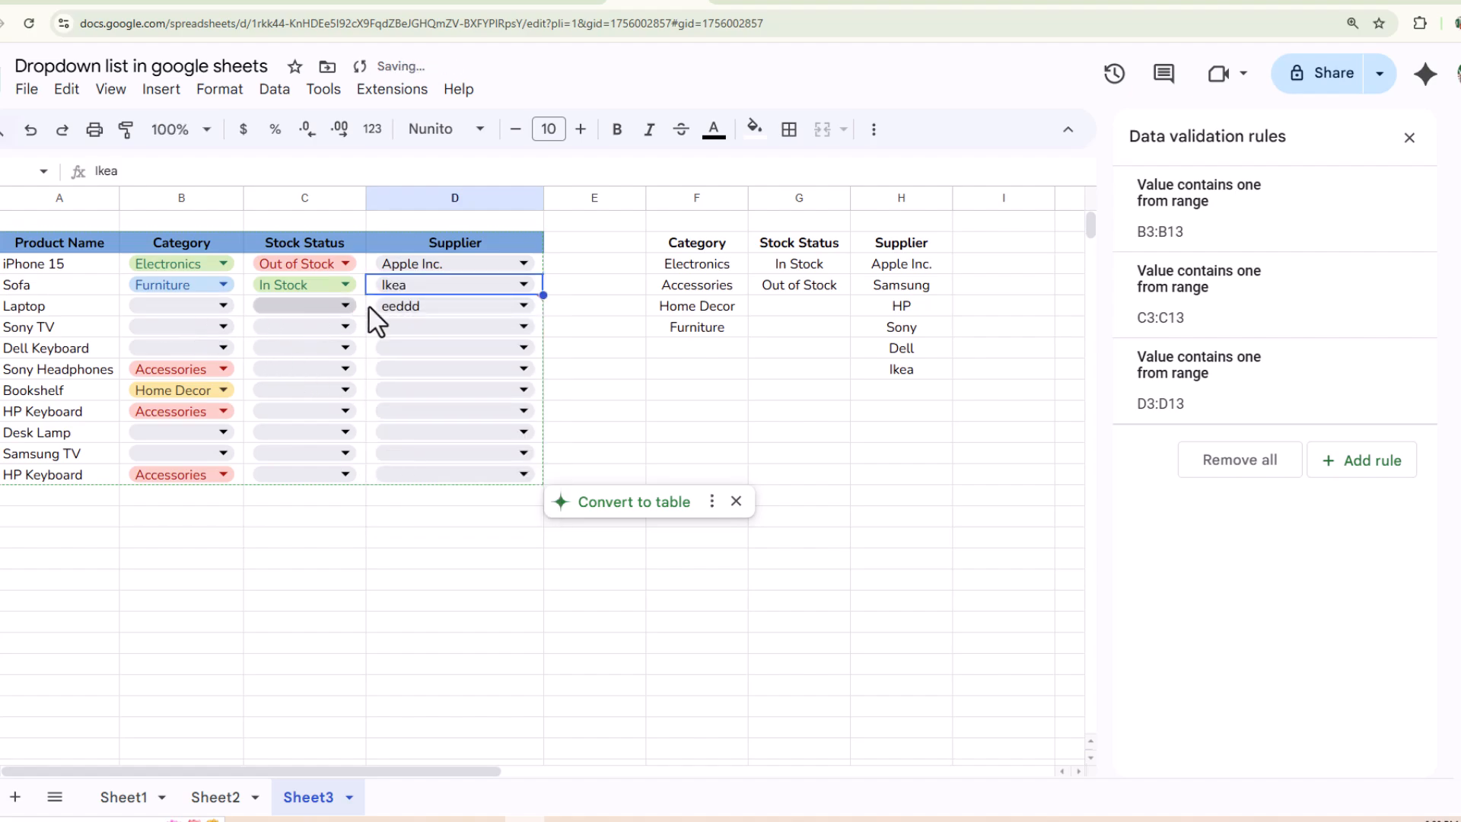
- Clear the invalid text from the Laptop supplier cell and choose HP instead
left_click(523, 306)
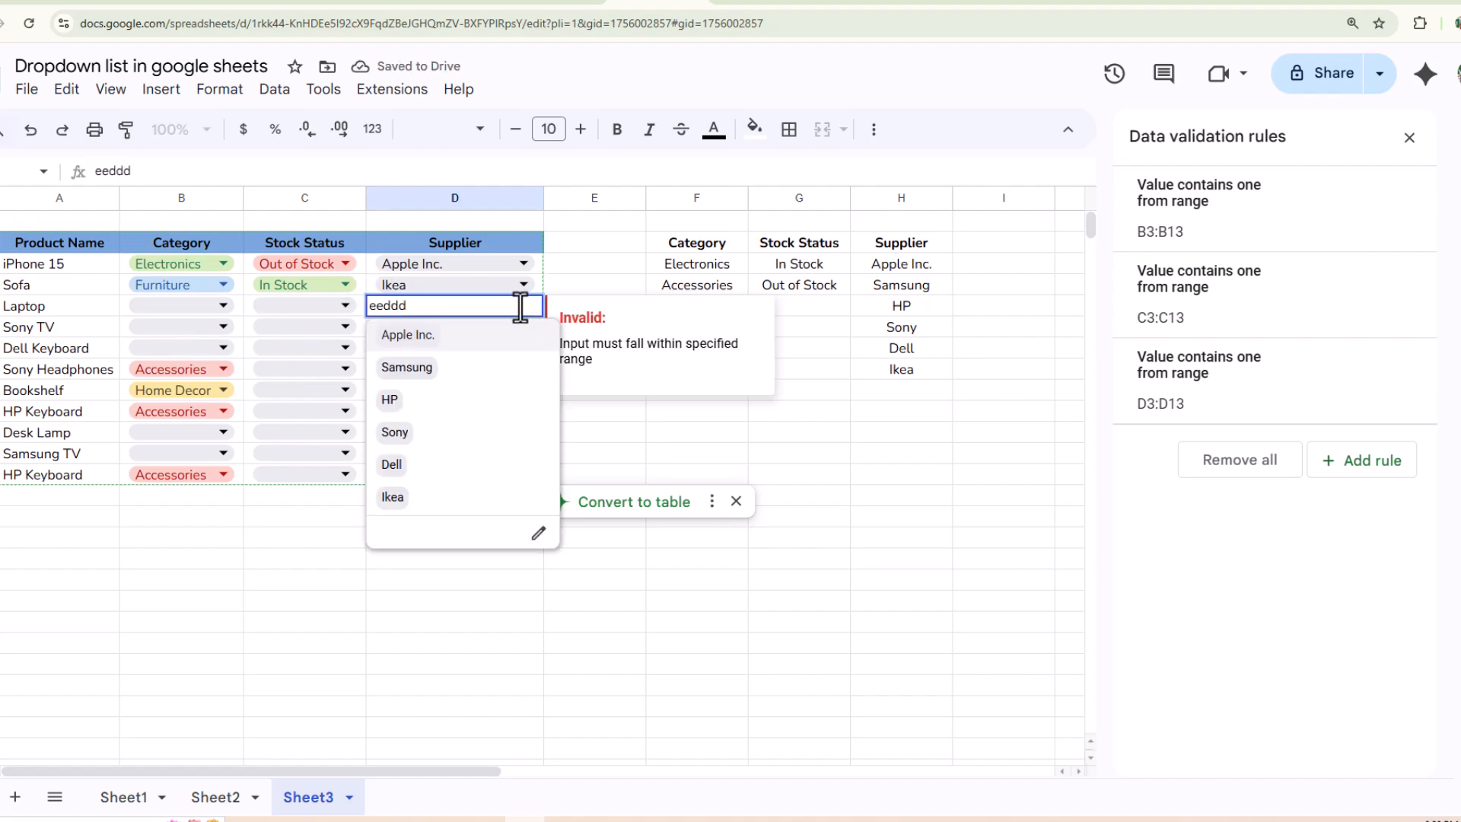
key("BackSpace")
key("BackSpace")
key("BackSpace")
key("BackSpace")
key("BackSpace")
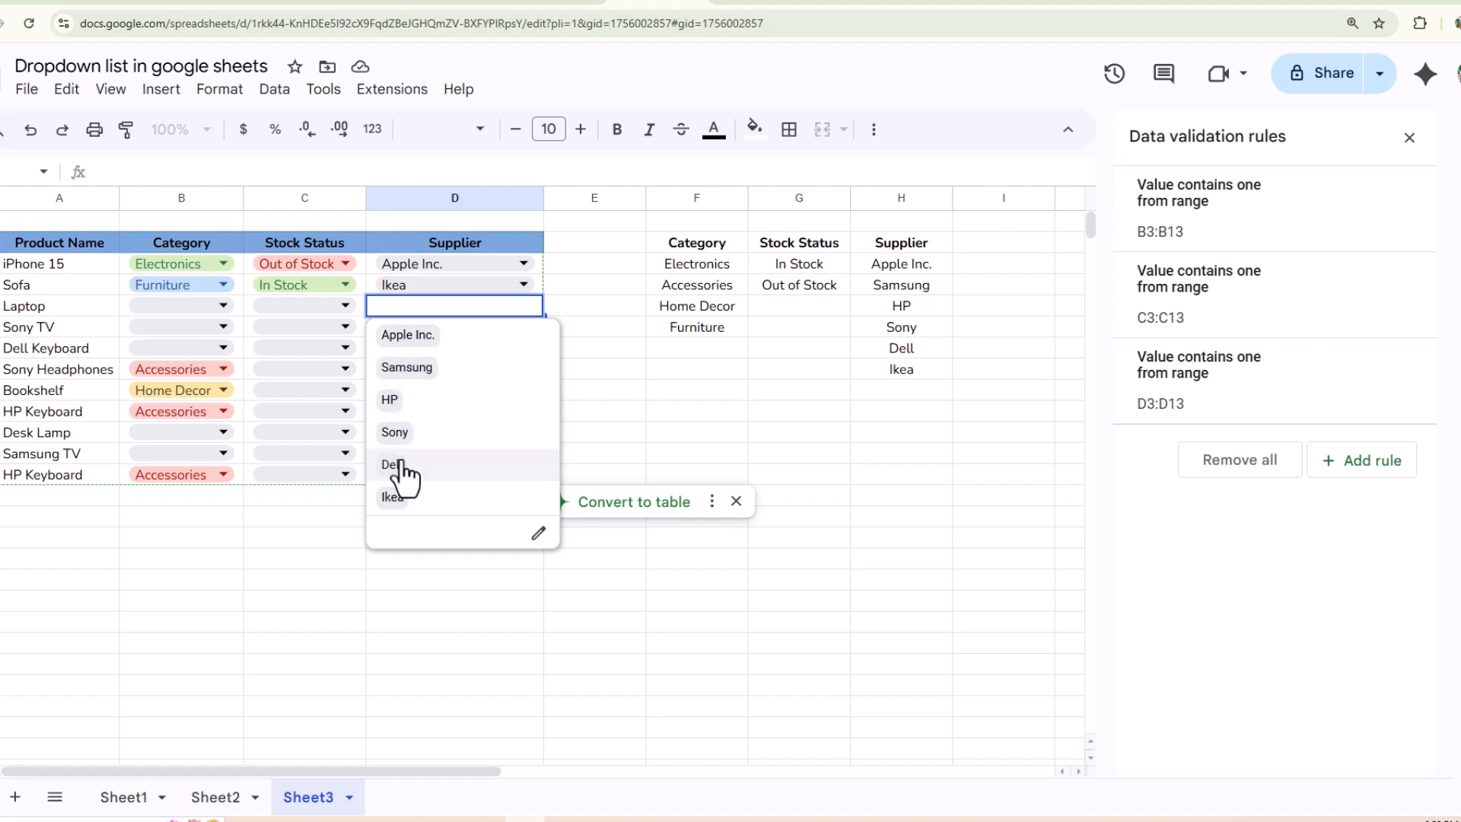
key("Return")
left_click(525, 306)
left_click(390, 400)
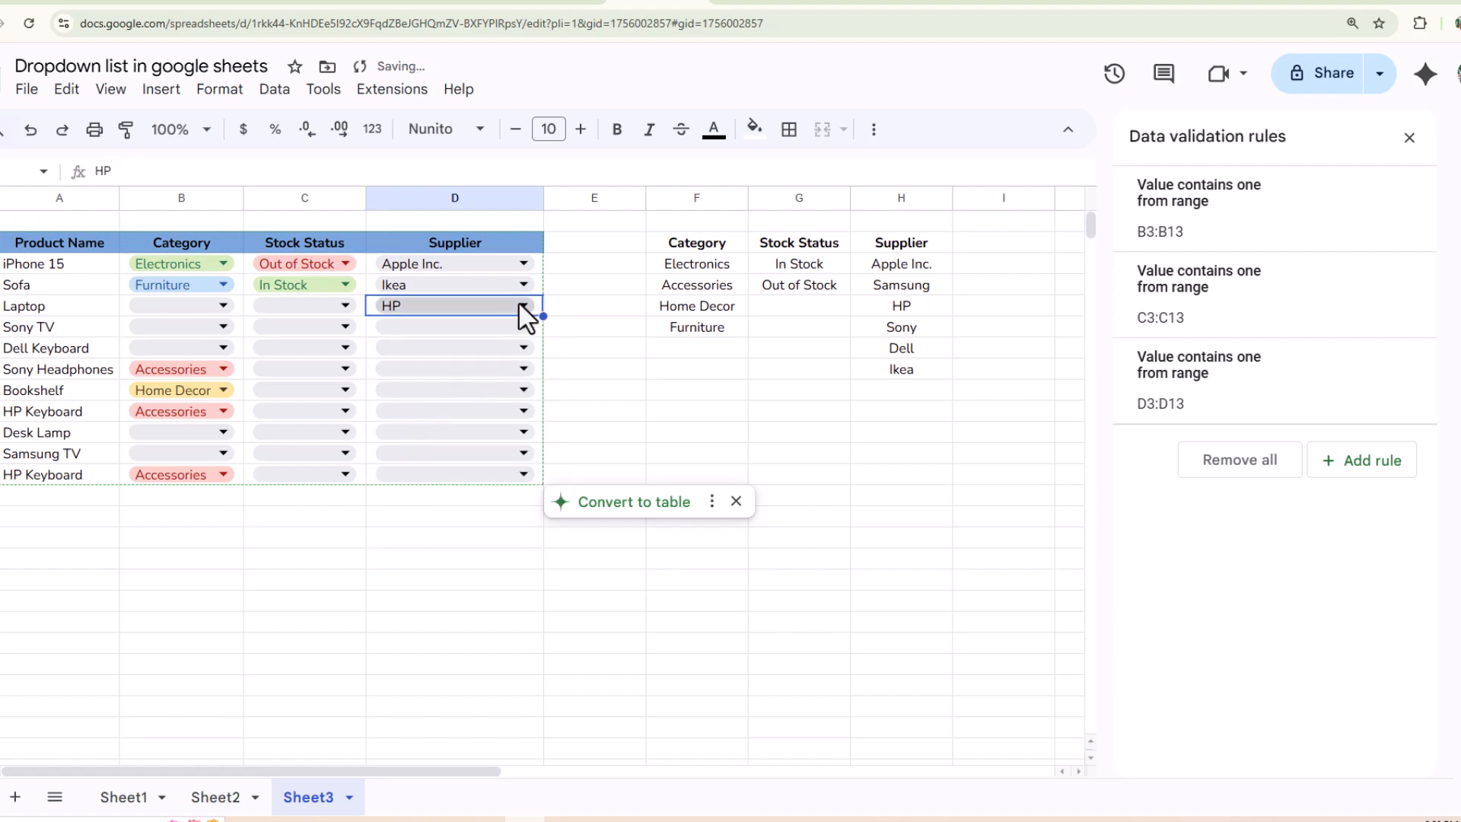
- Allow multiple selections in the data validation rule for the Supplier cells D3:D13, and save the rule
left_click(540, 262)
left_click_drag(541, 401, 542, 487)
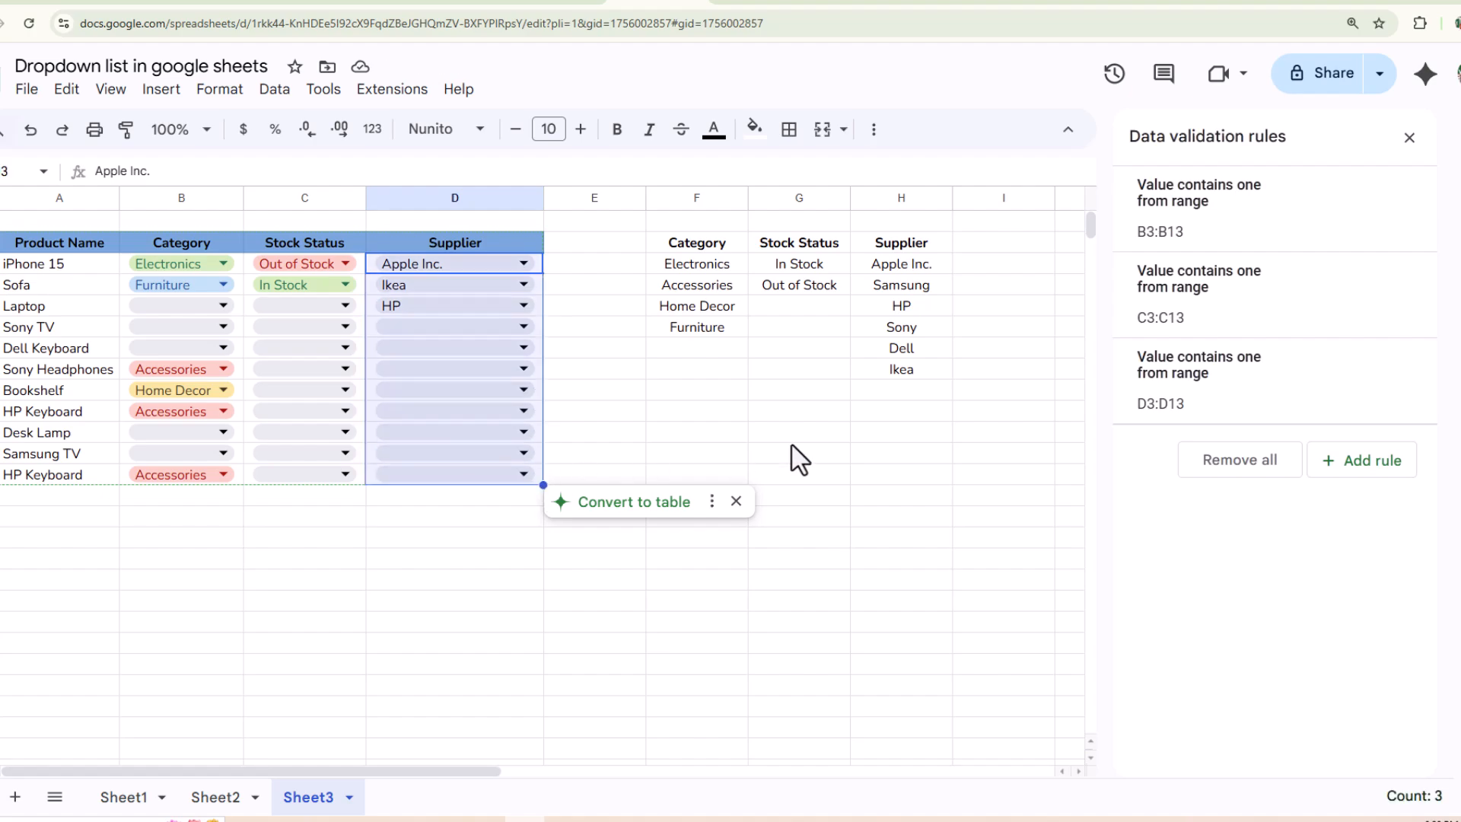
left_click(1226, 401)
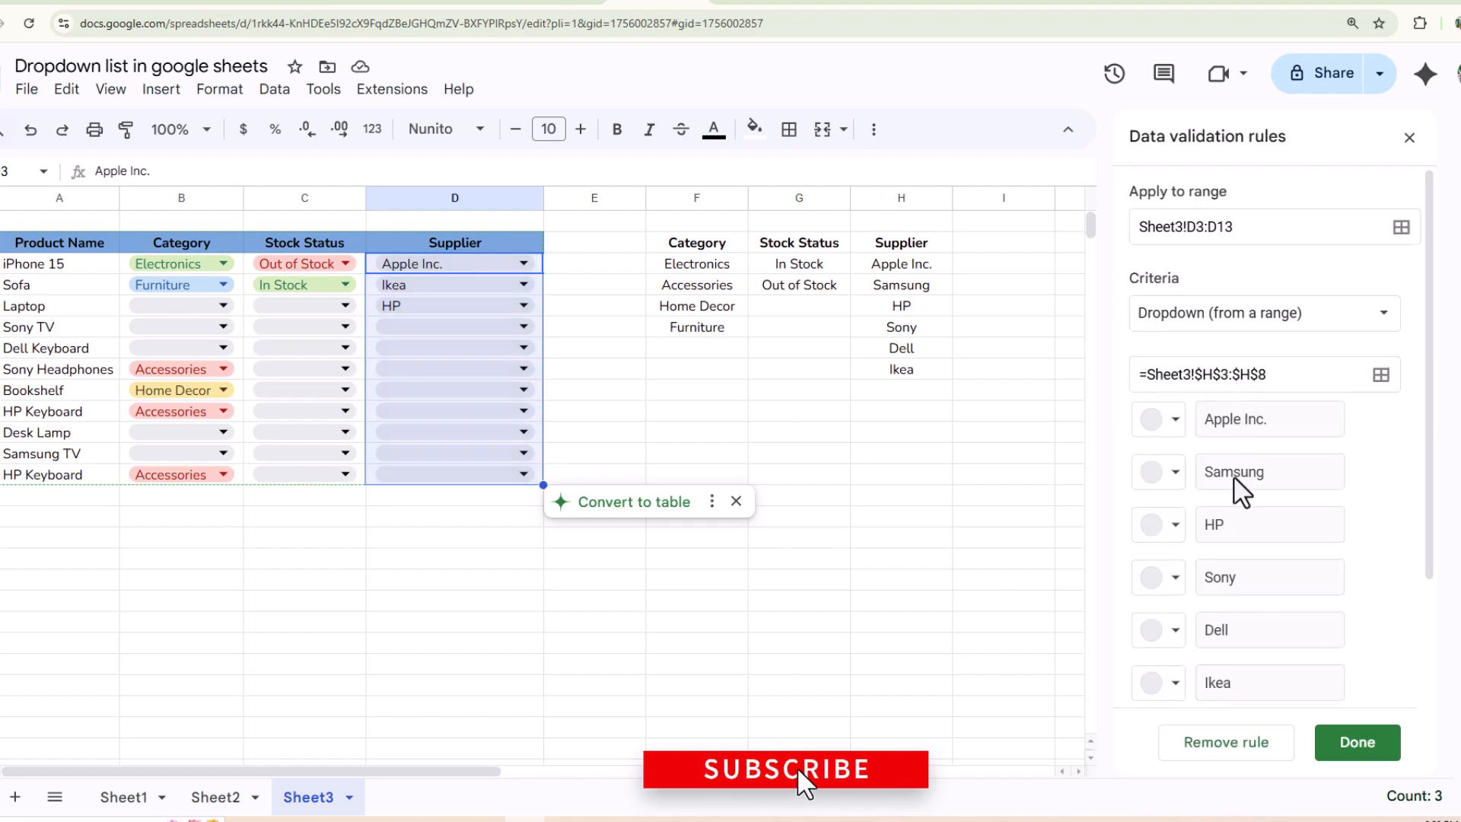
scroll(1227, 477, "down", 3)
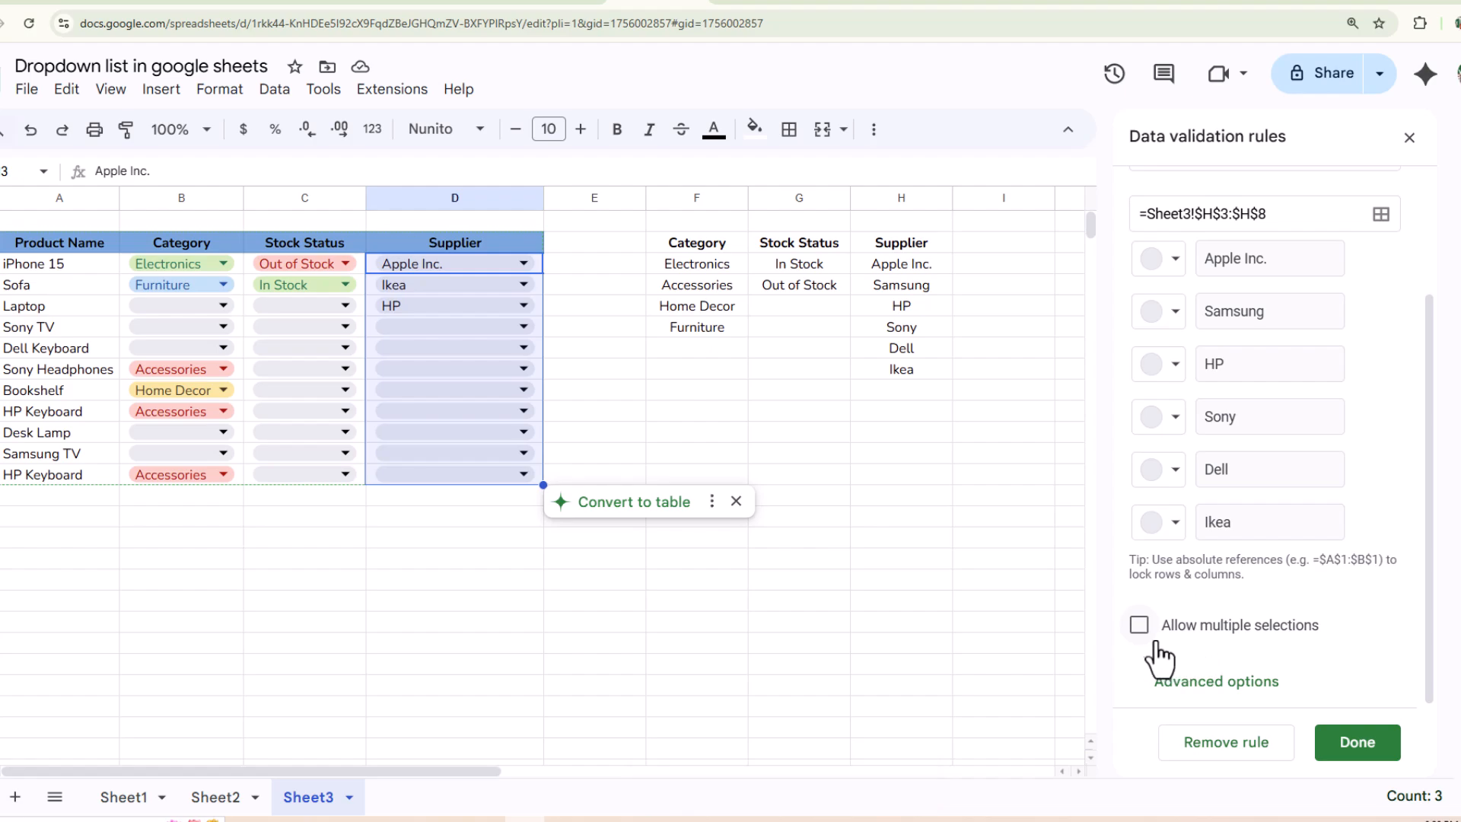
left_click(1139, 625)
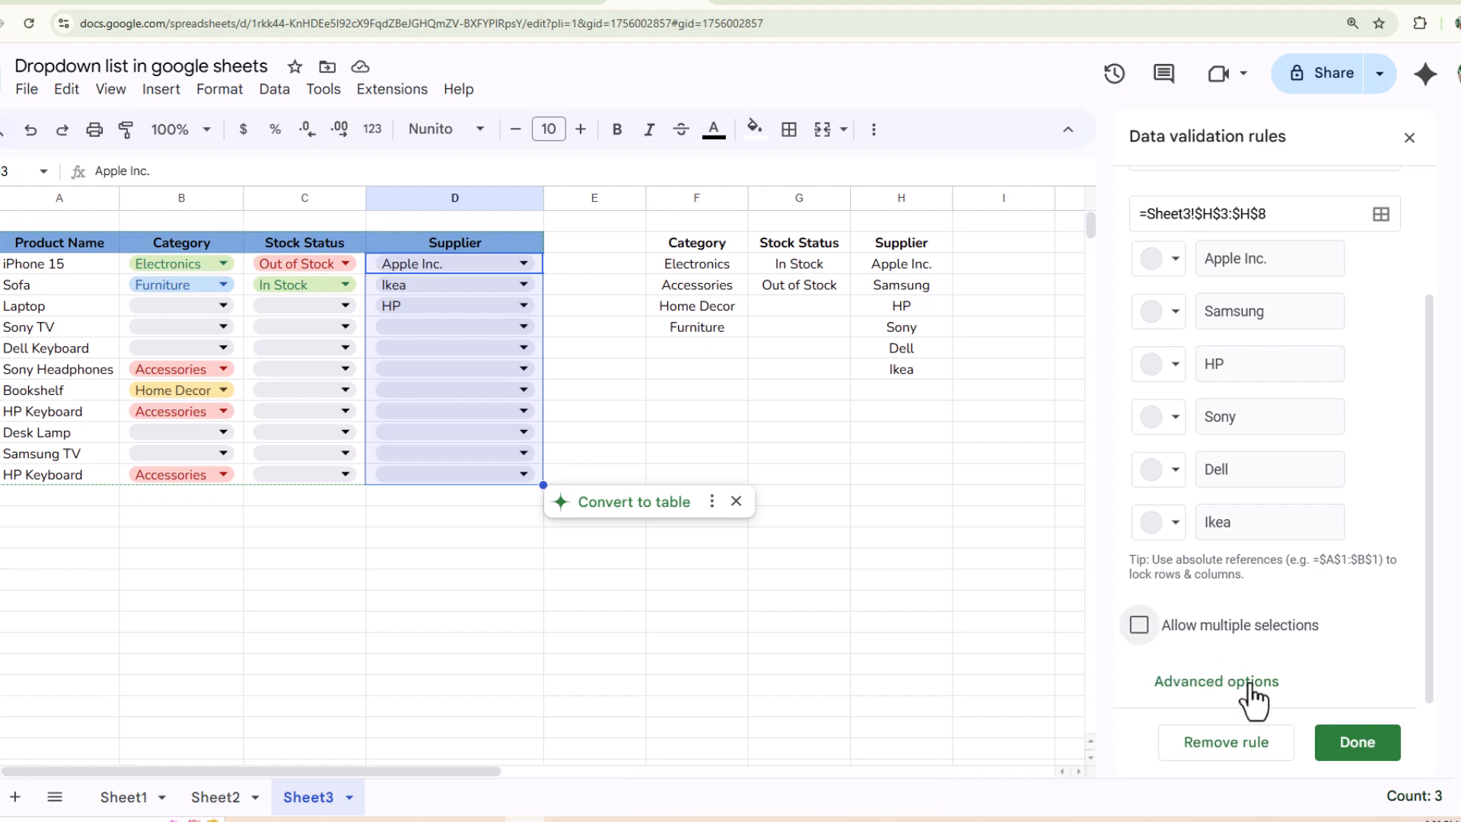
left_click(1357, 750)
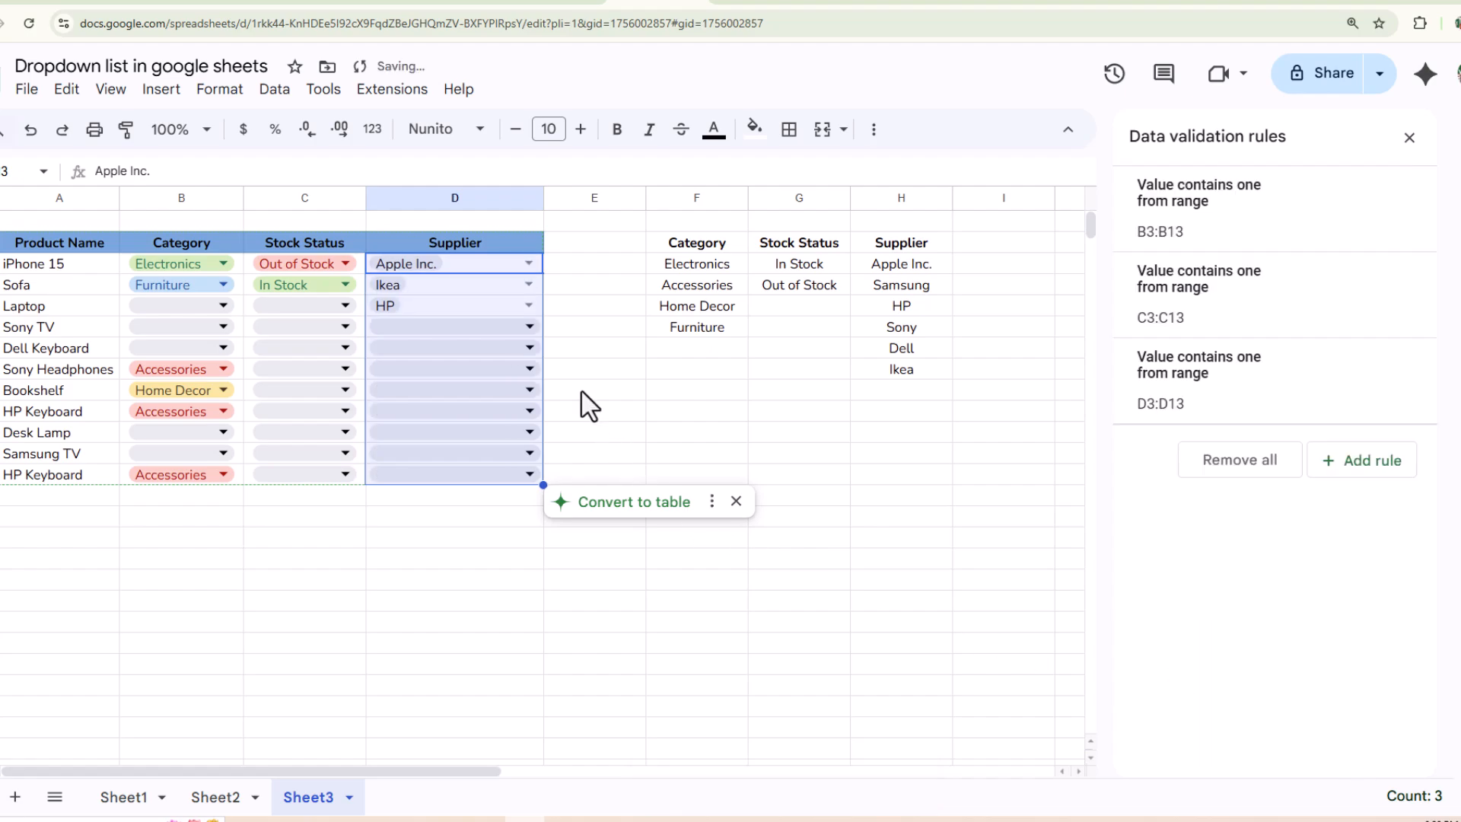
- Add Samsung and Dell to the suppliers selected for Laptop
left_click(569, 306)
left_click(531, 303)
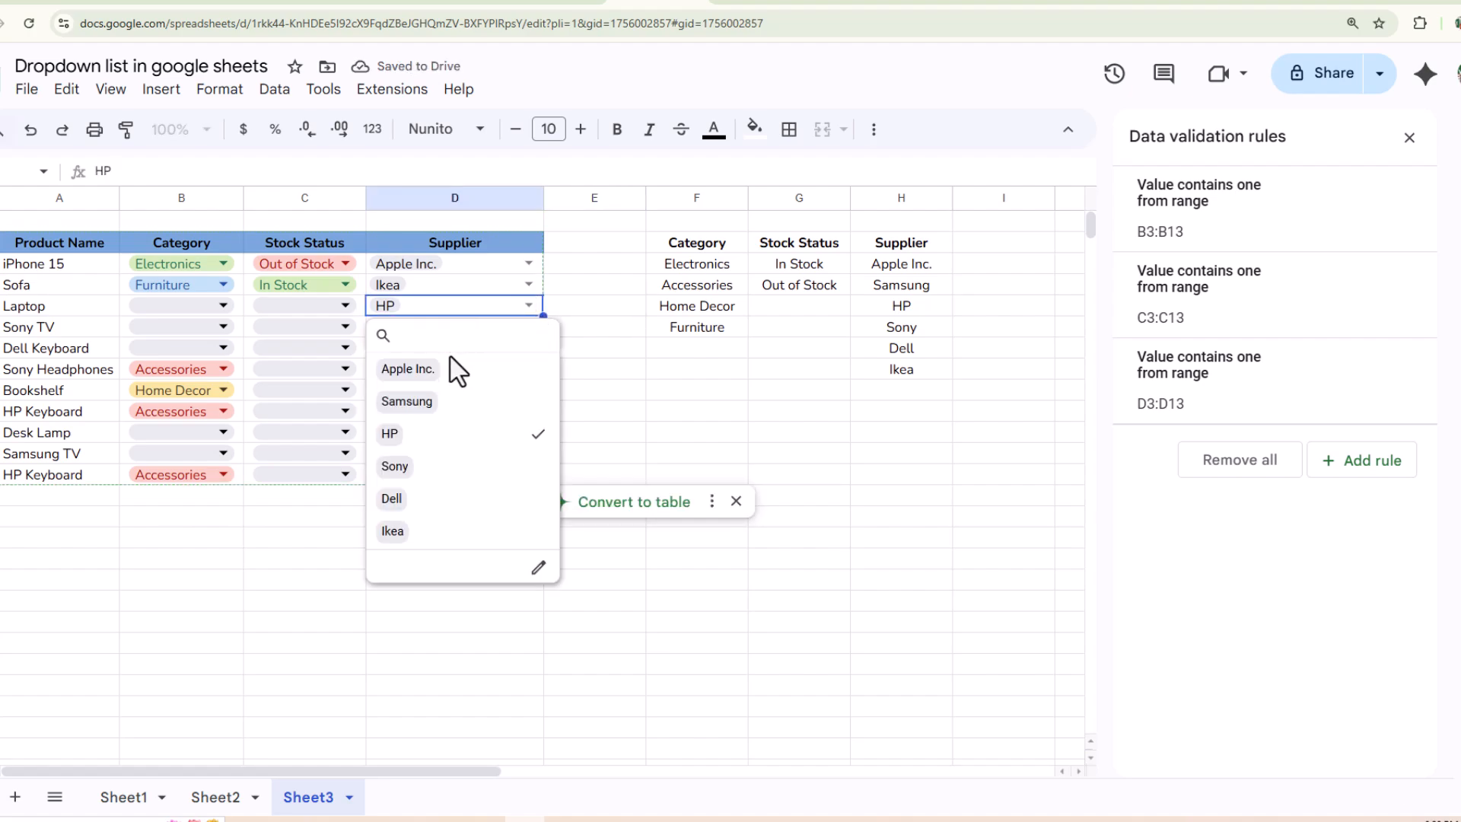
left_click(457, 403)
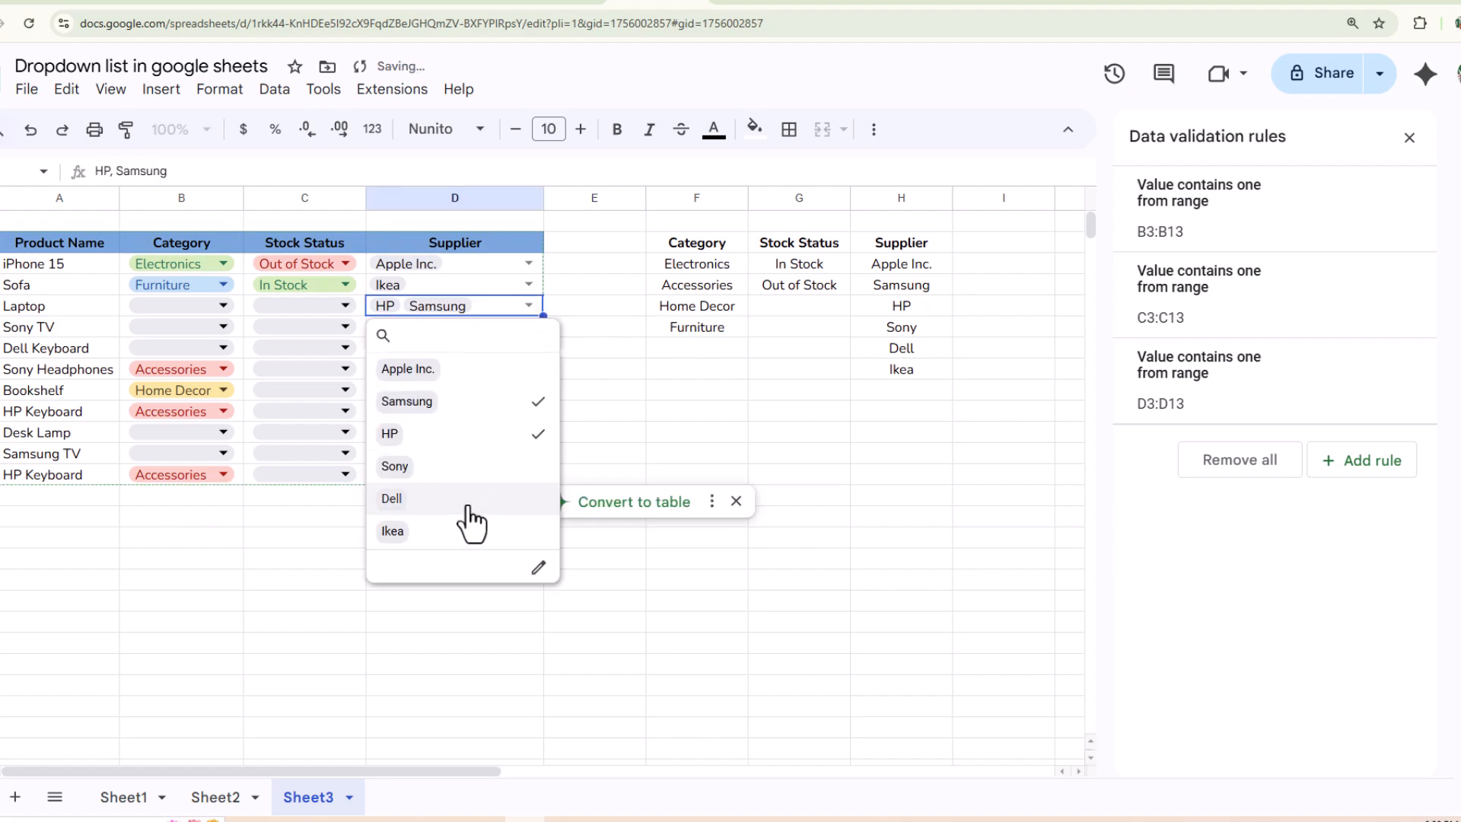
left_click(468, 502)
left_click(599, 432)
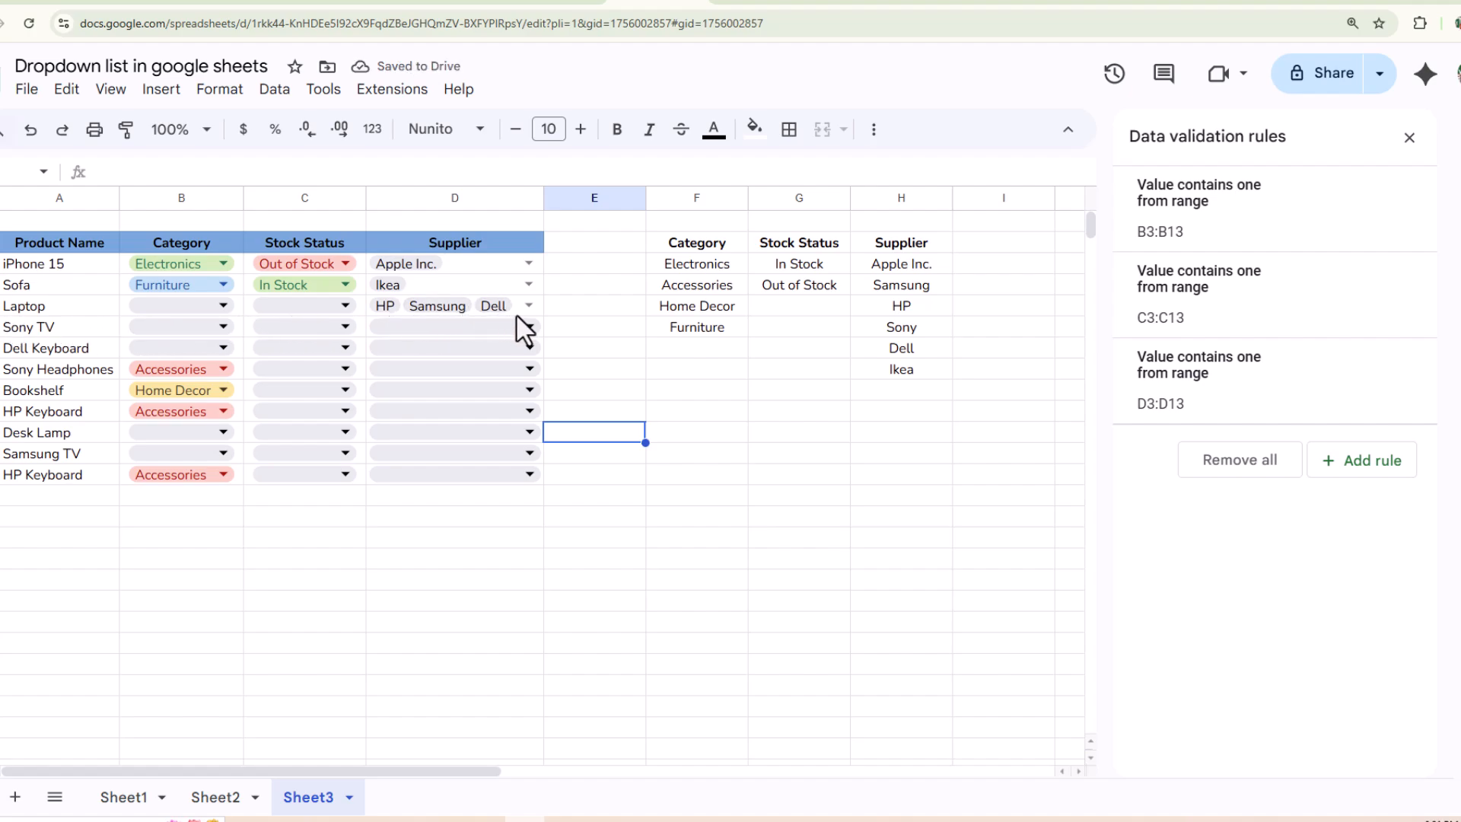
- Choose Sony as the Sony TV supplier and close the option list
left_click(531, 327)
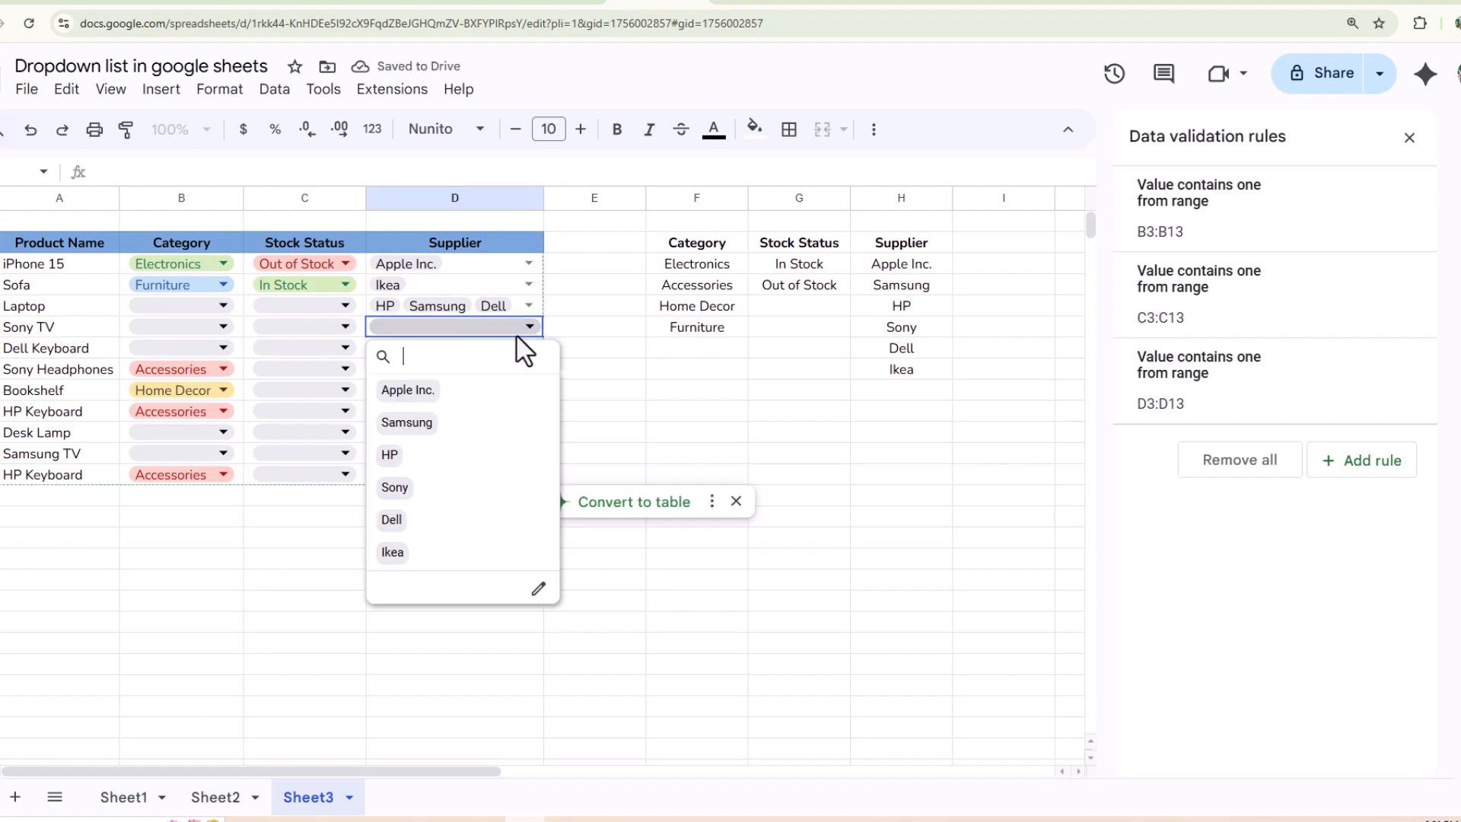
left_click(531, 479)
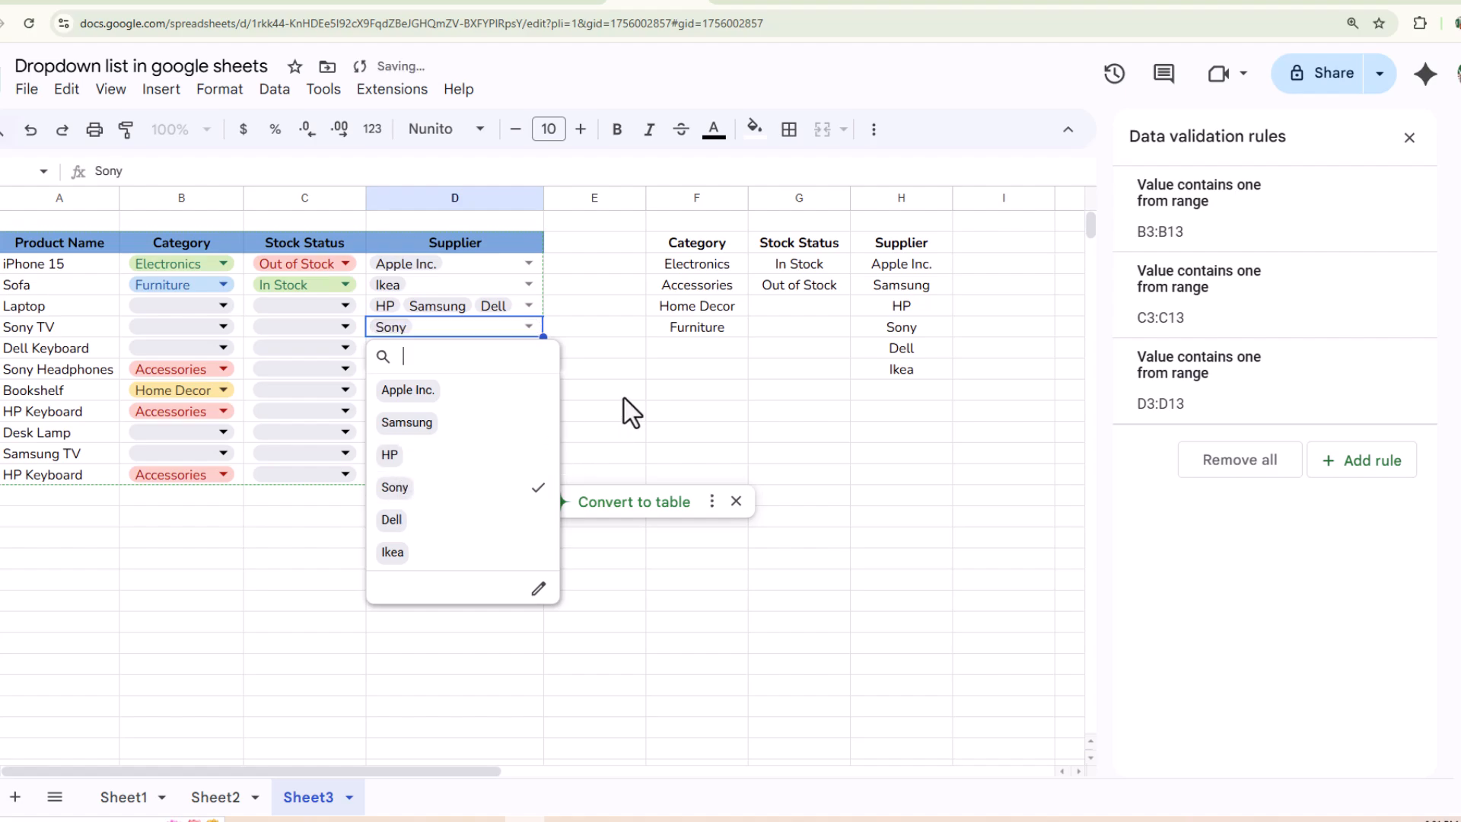
left_click(623, 397)
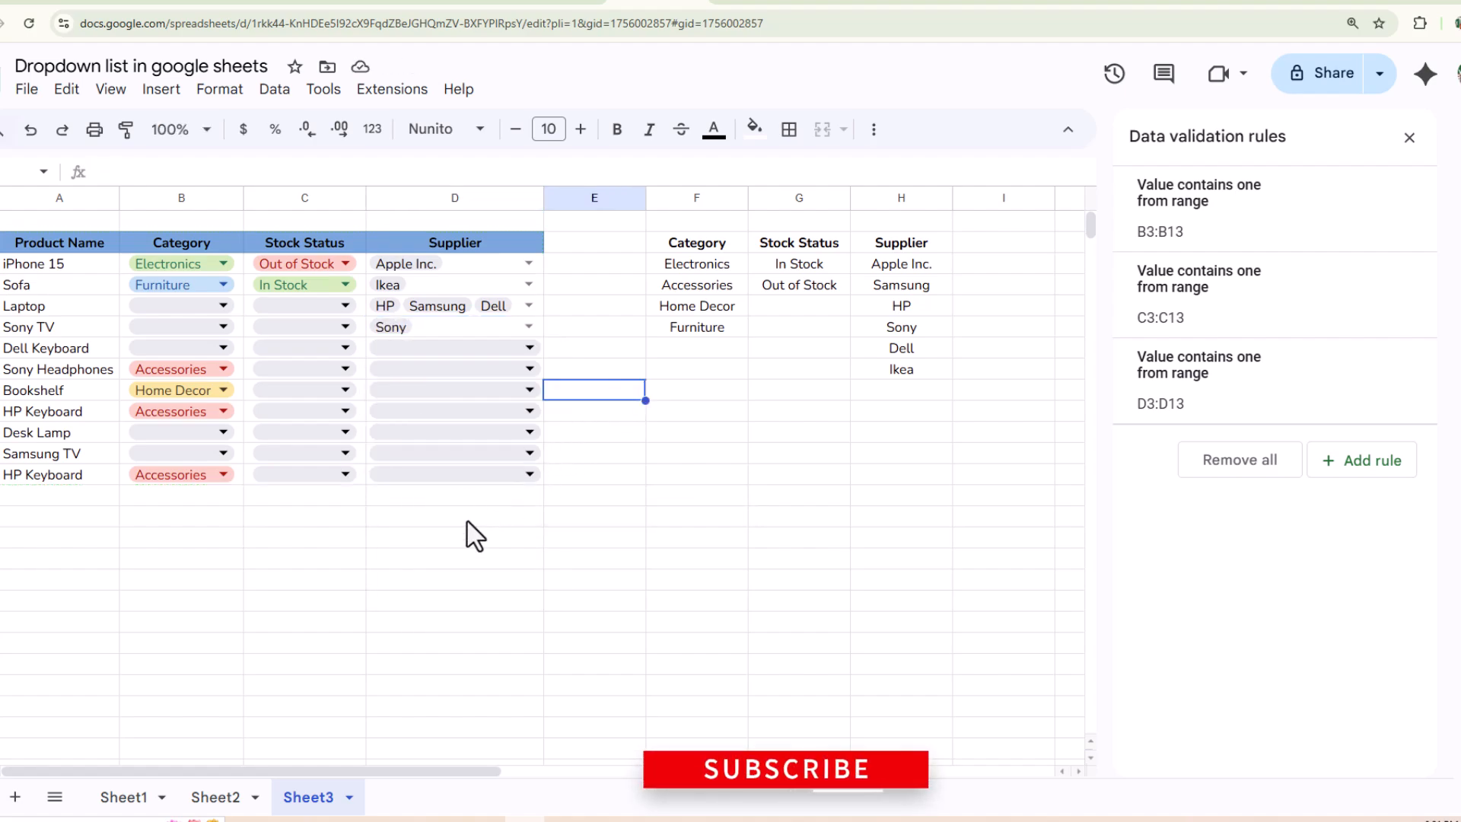